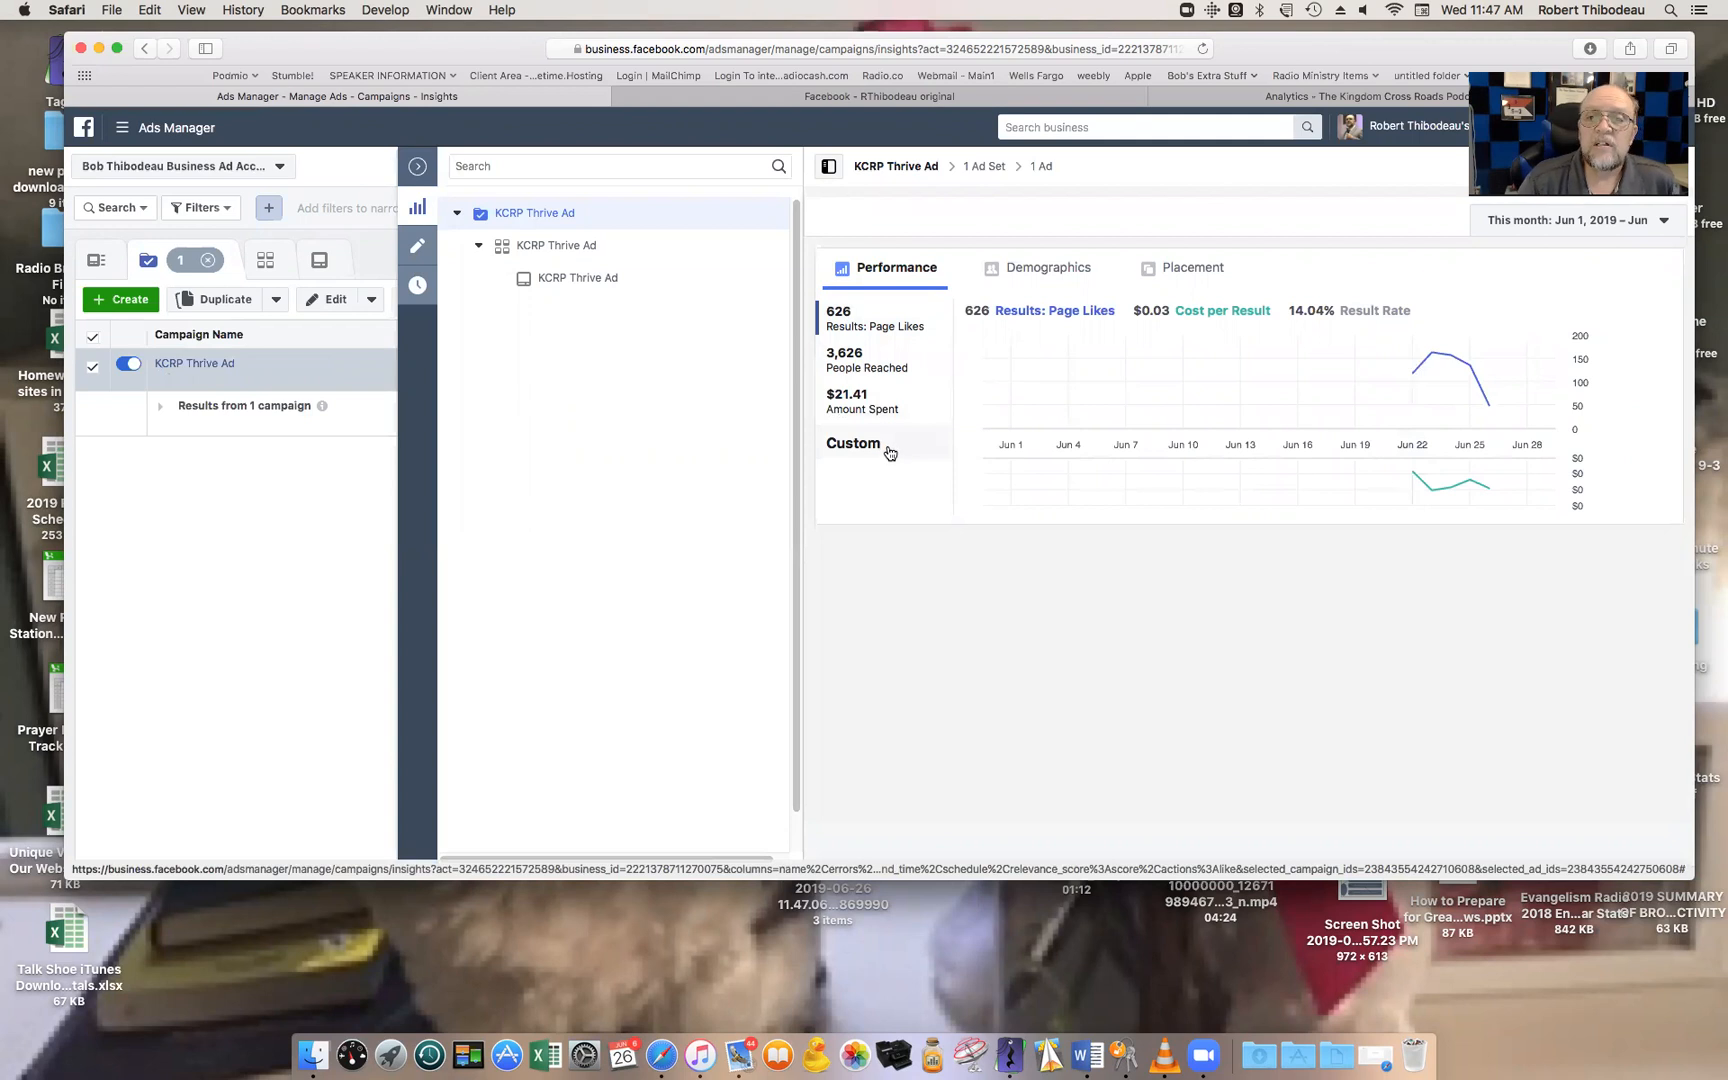
Switch to The Kingdom Cross Roads Podcast Facebook page and review the reach and engagement figures of its recent posts.
left_click(823, 97)
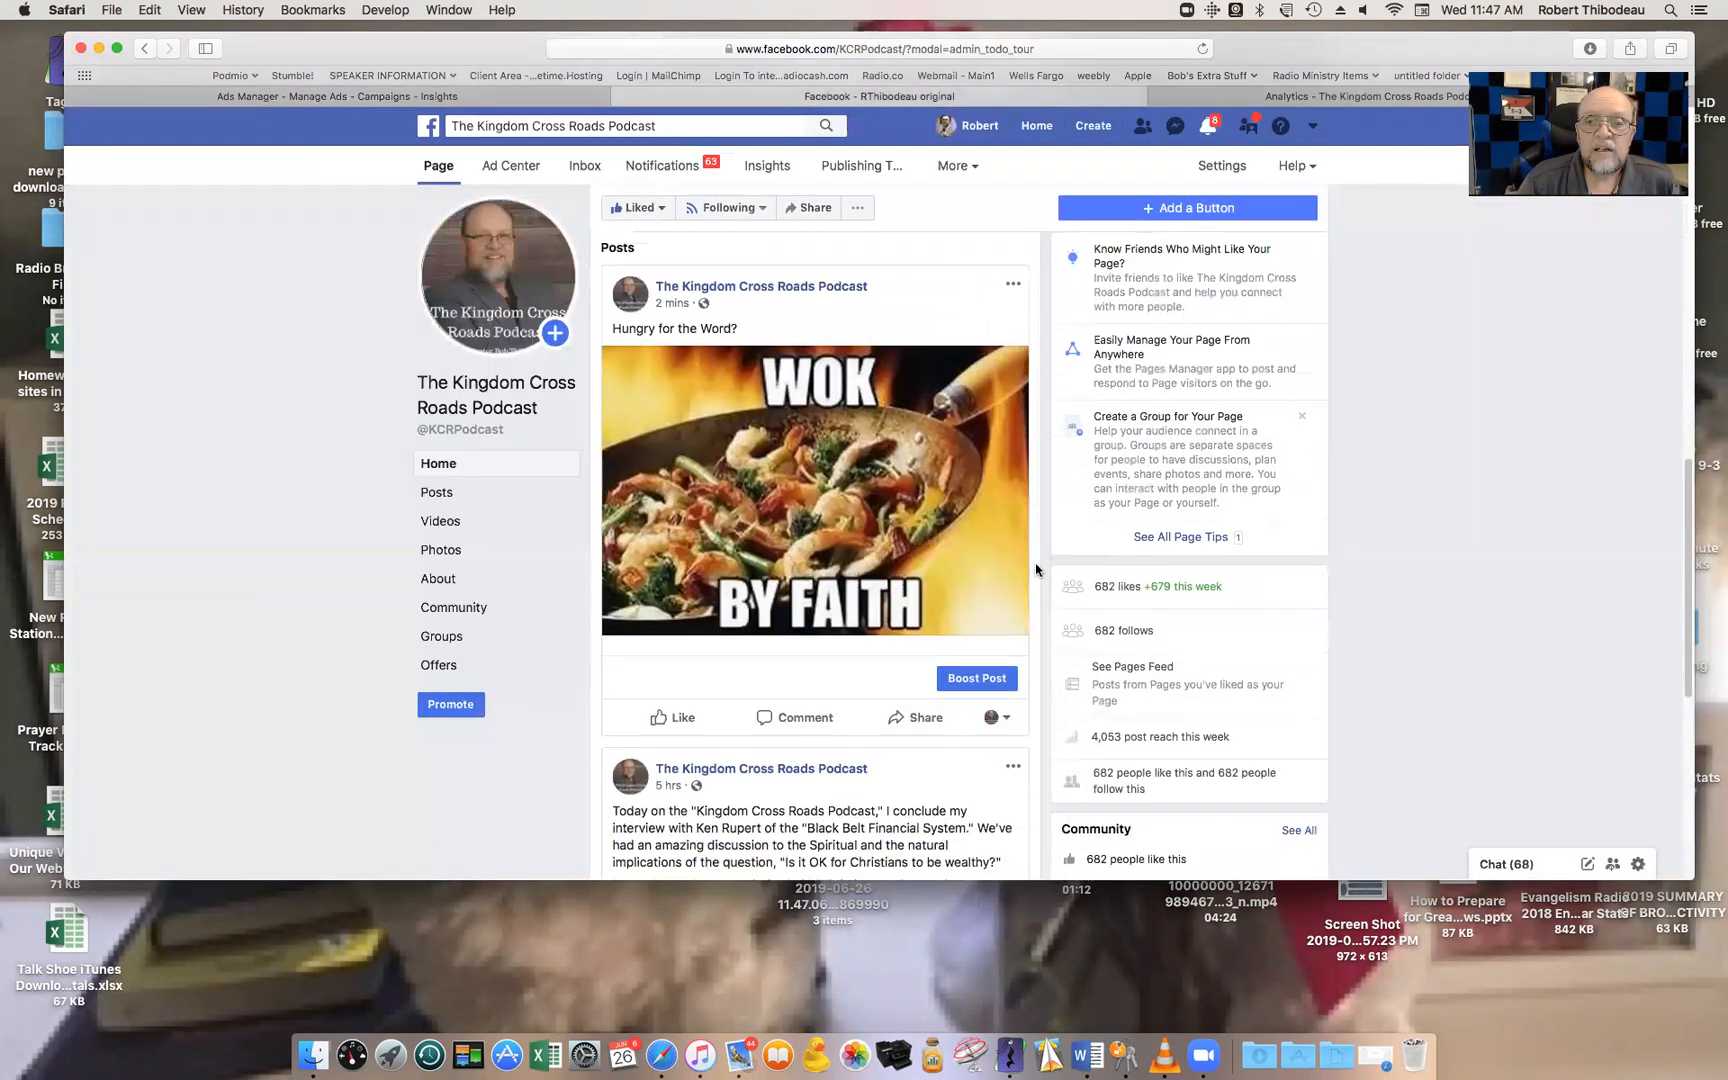
scroll(790, 487, "down", 5)
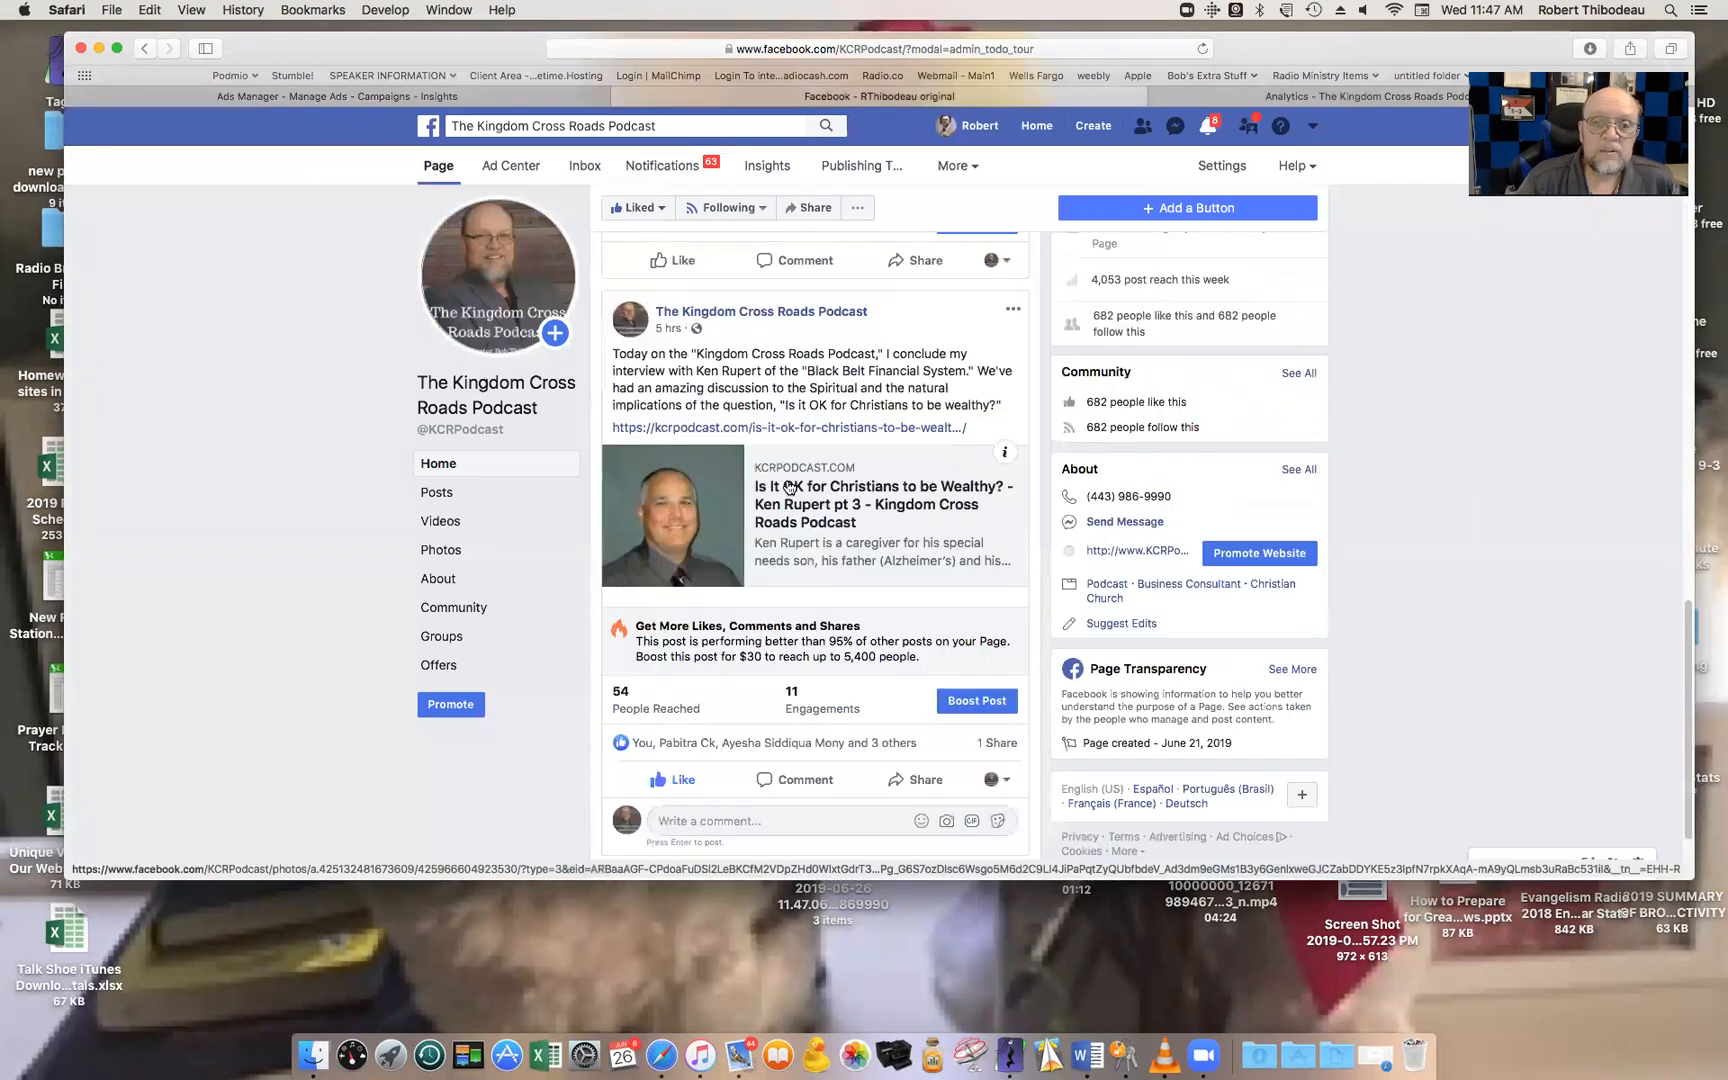
scroll(790, 487, "down", 1)
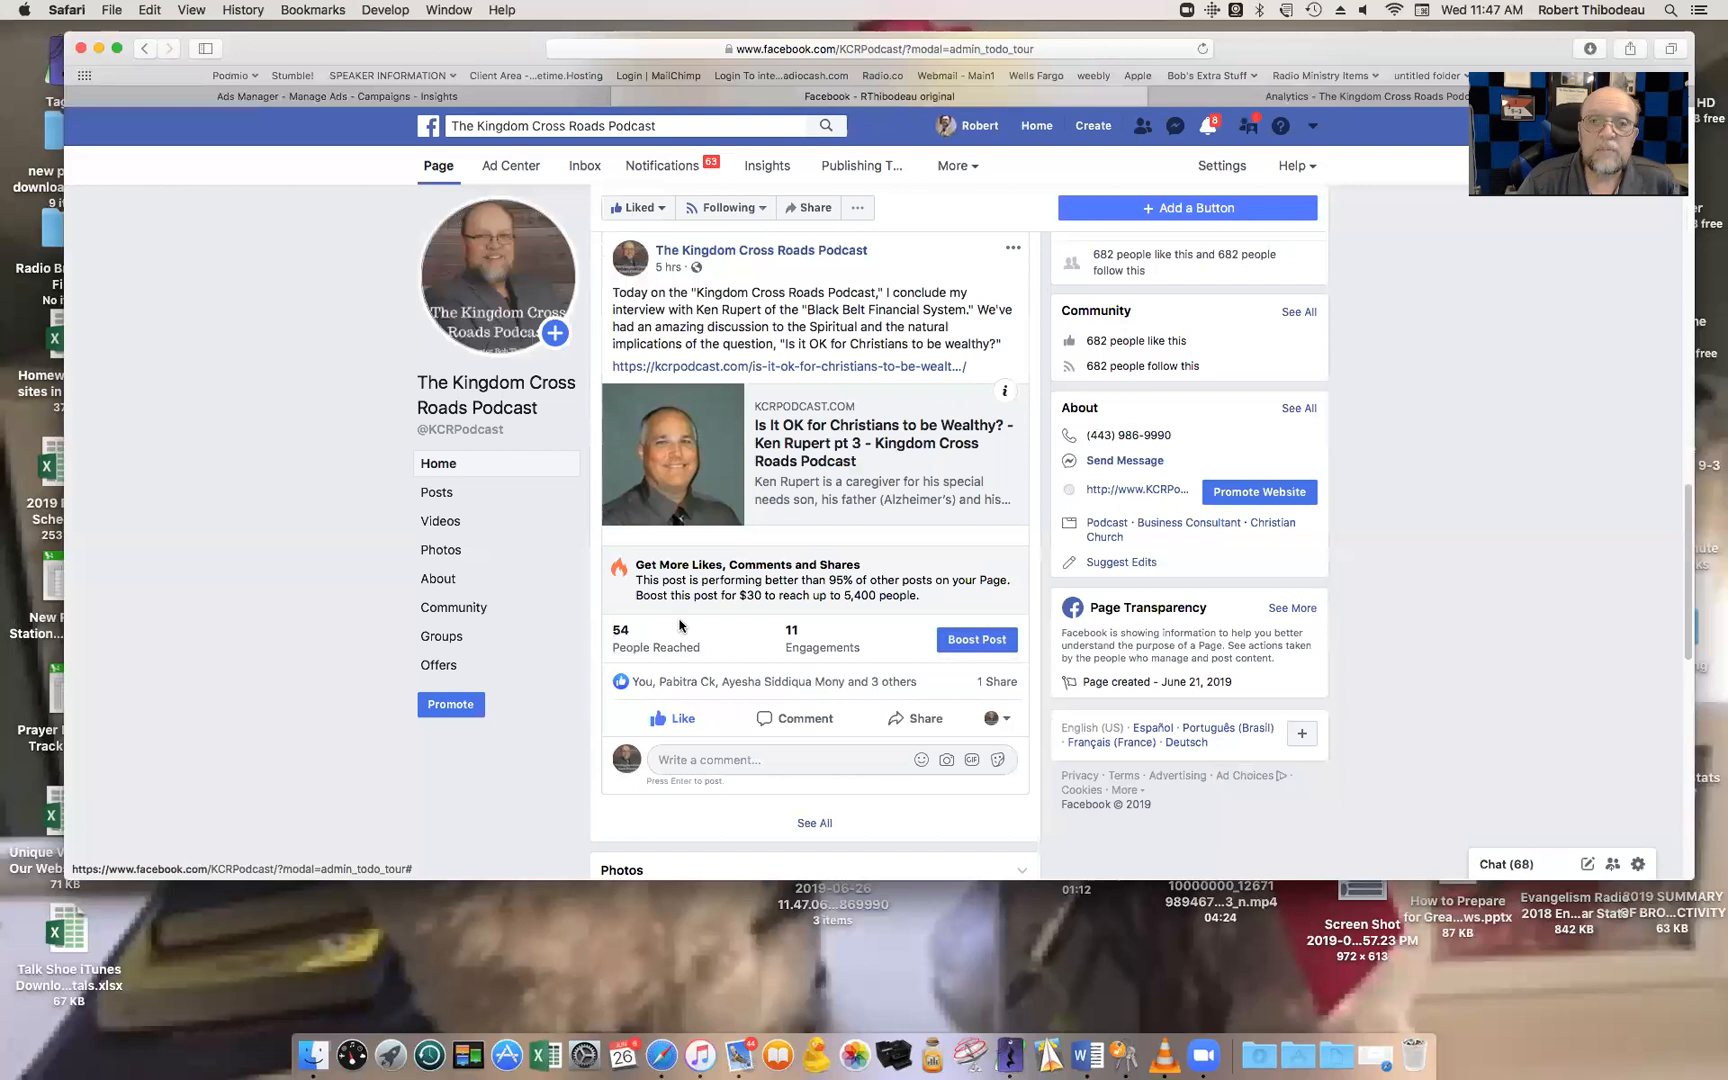
scroll(683, 628, "up", 3)
scroll(721, 544, "up", 4)
scroll(746, 552, "down", 12)
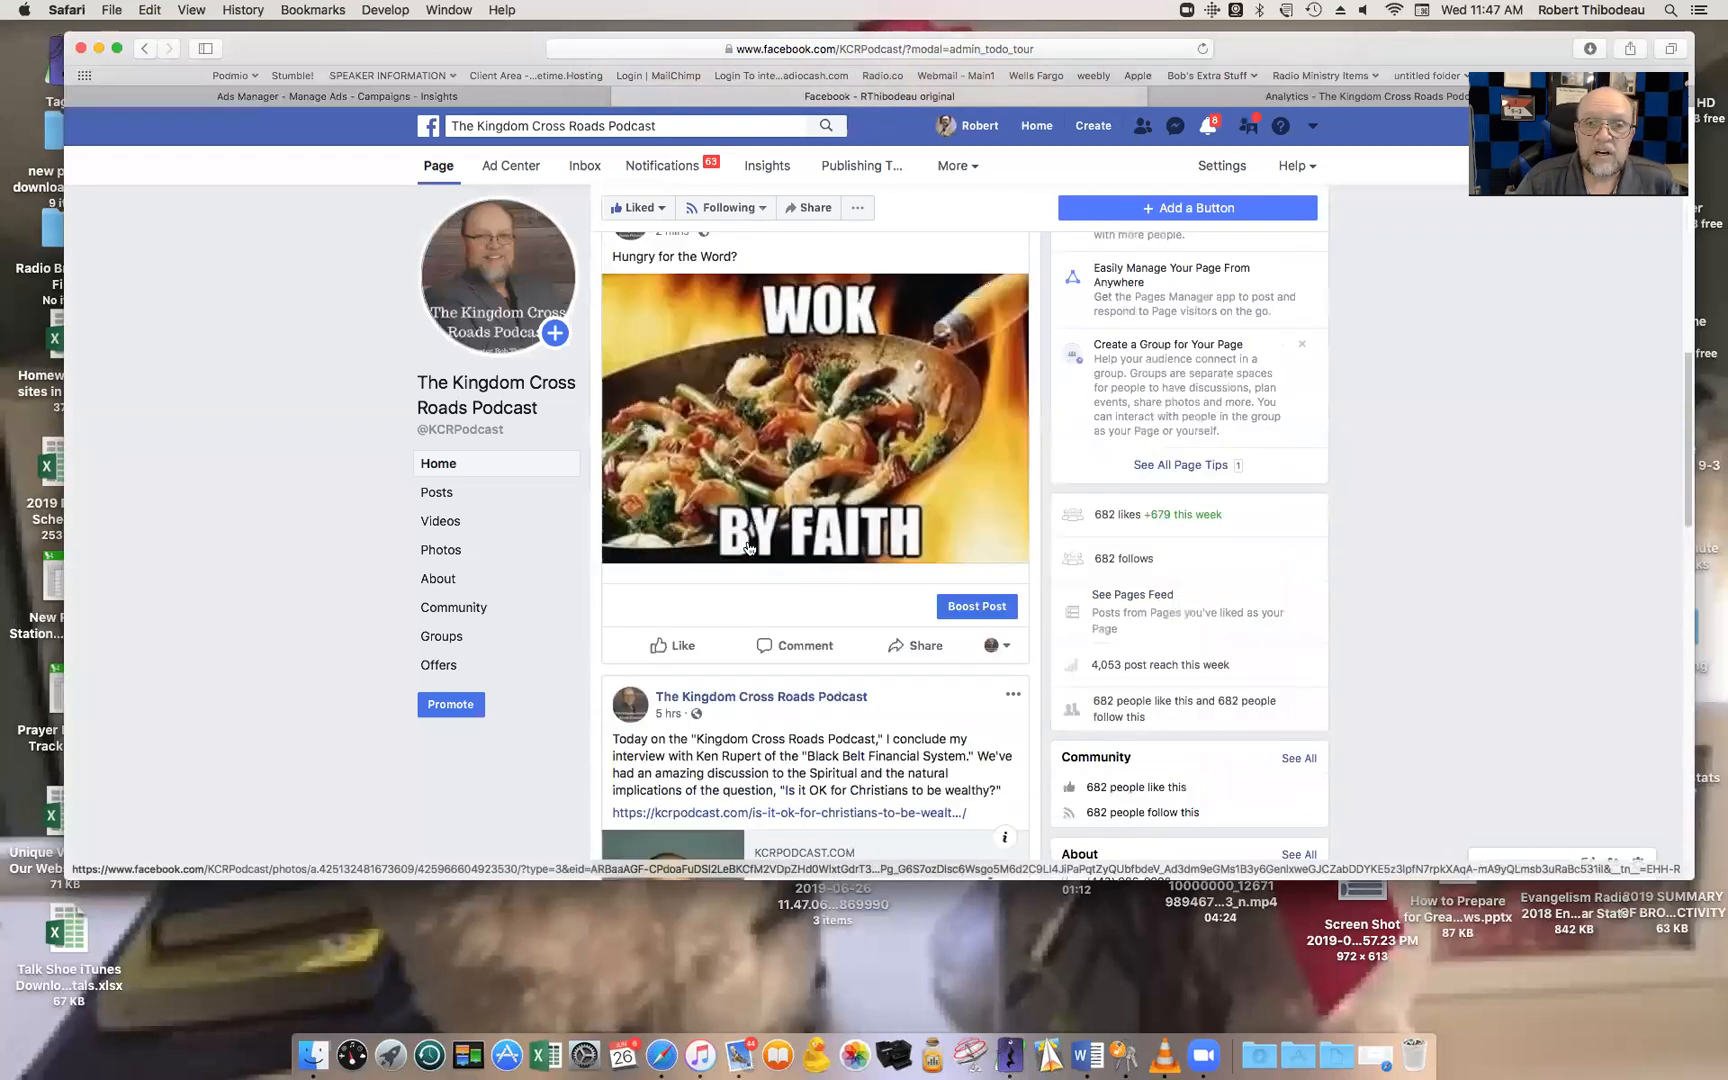
scroll(746, 552, "down", 8)
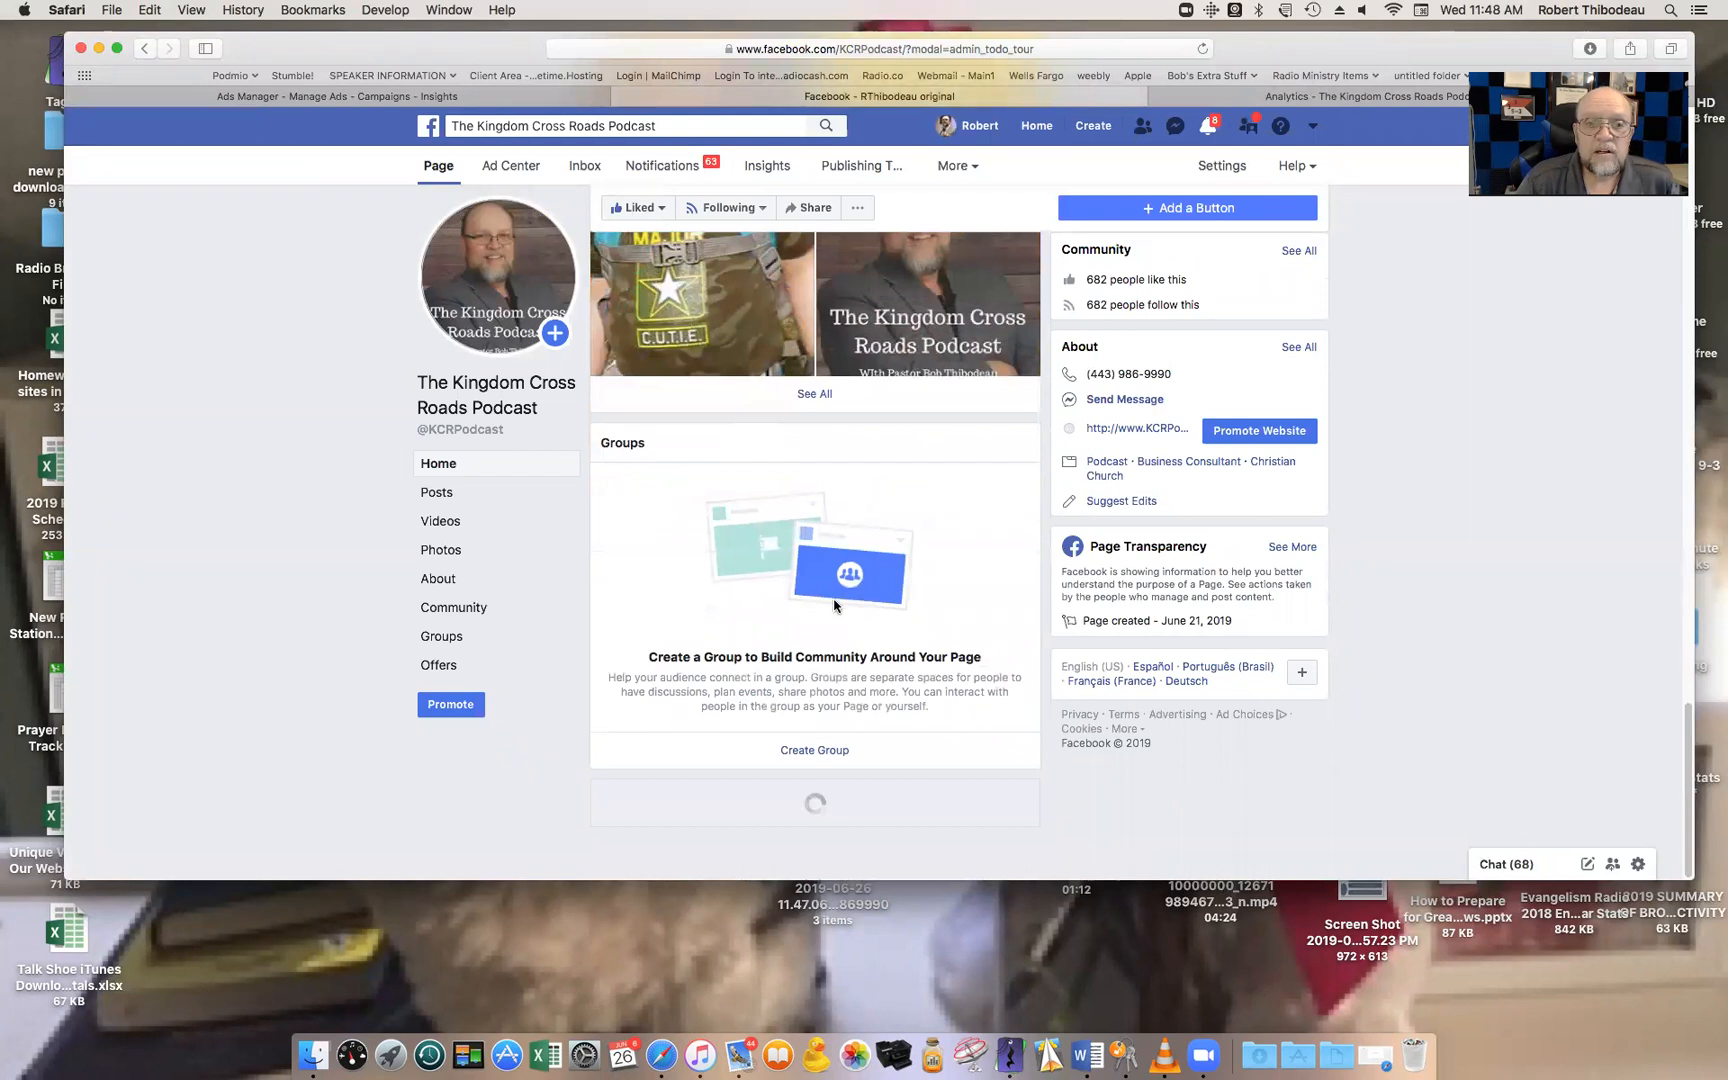
scroll(820, 620, "down", 14)
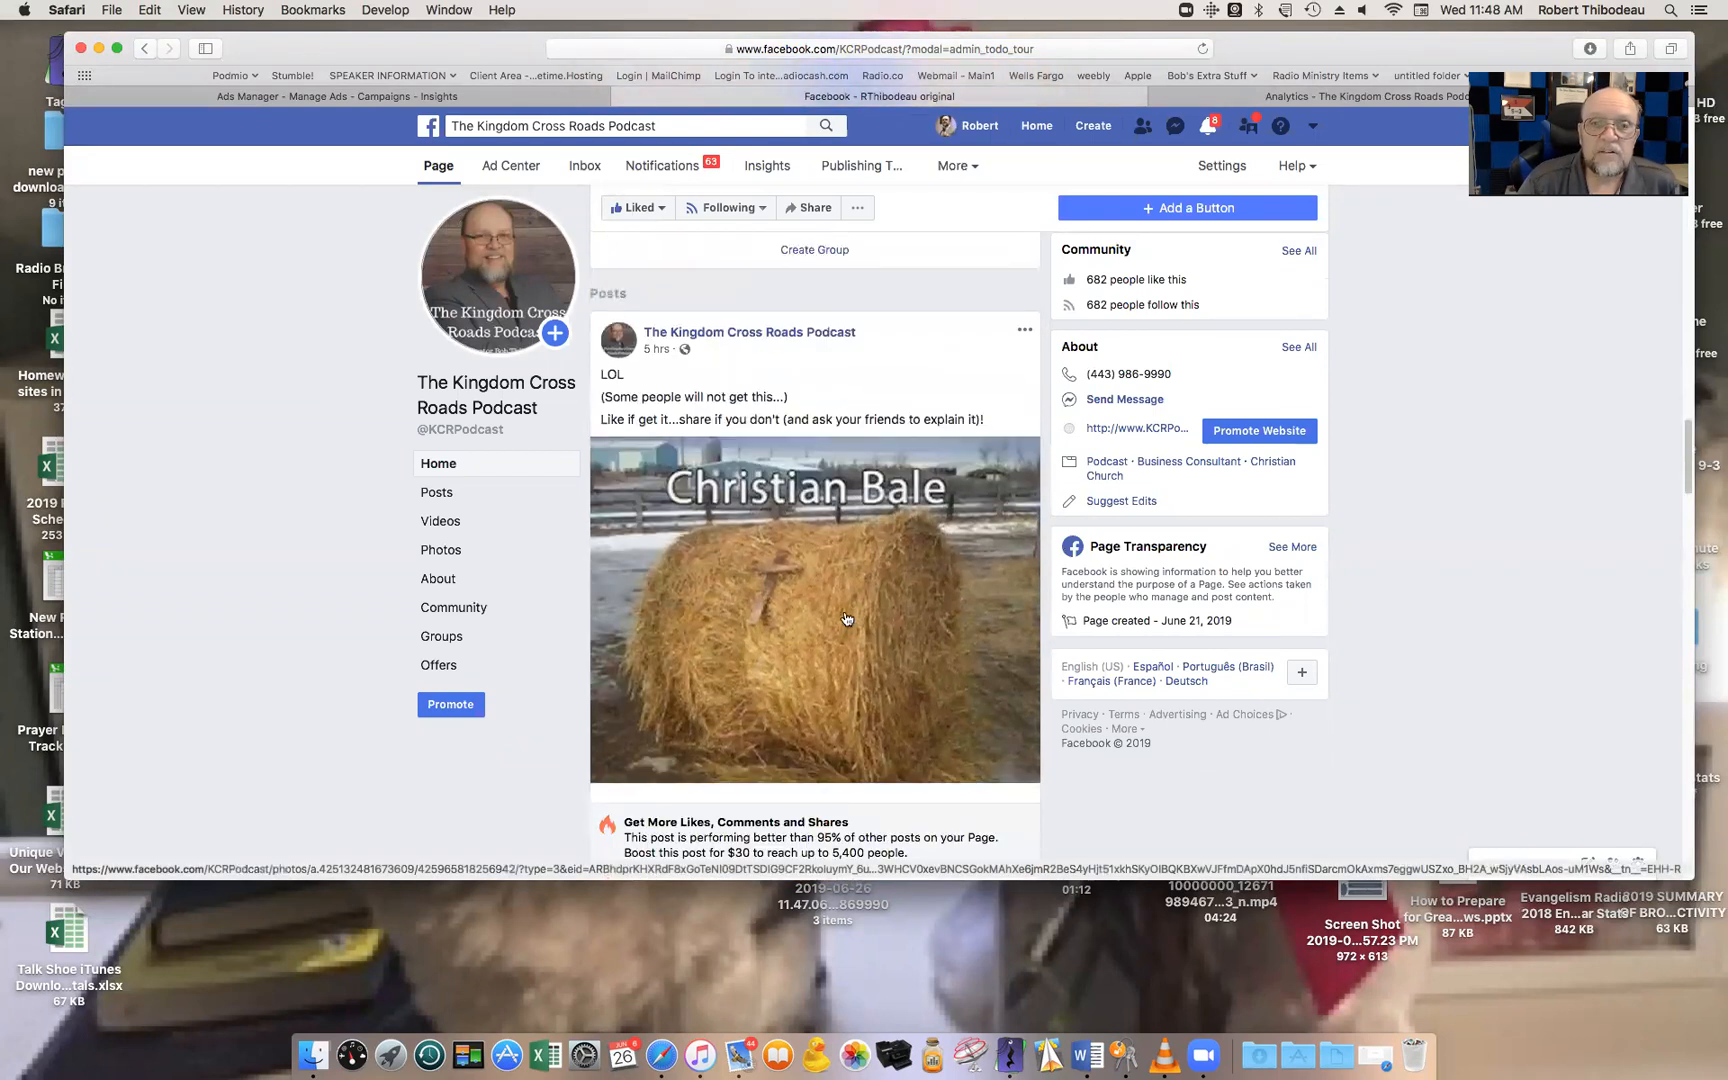
scroll(800, 615, "down", 10)
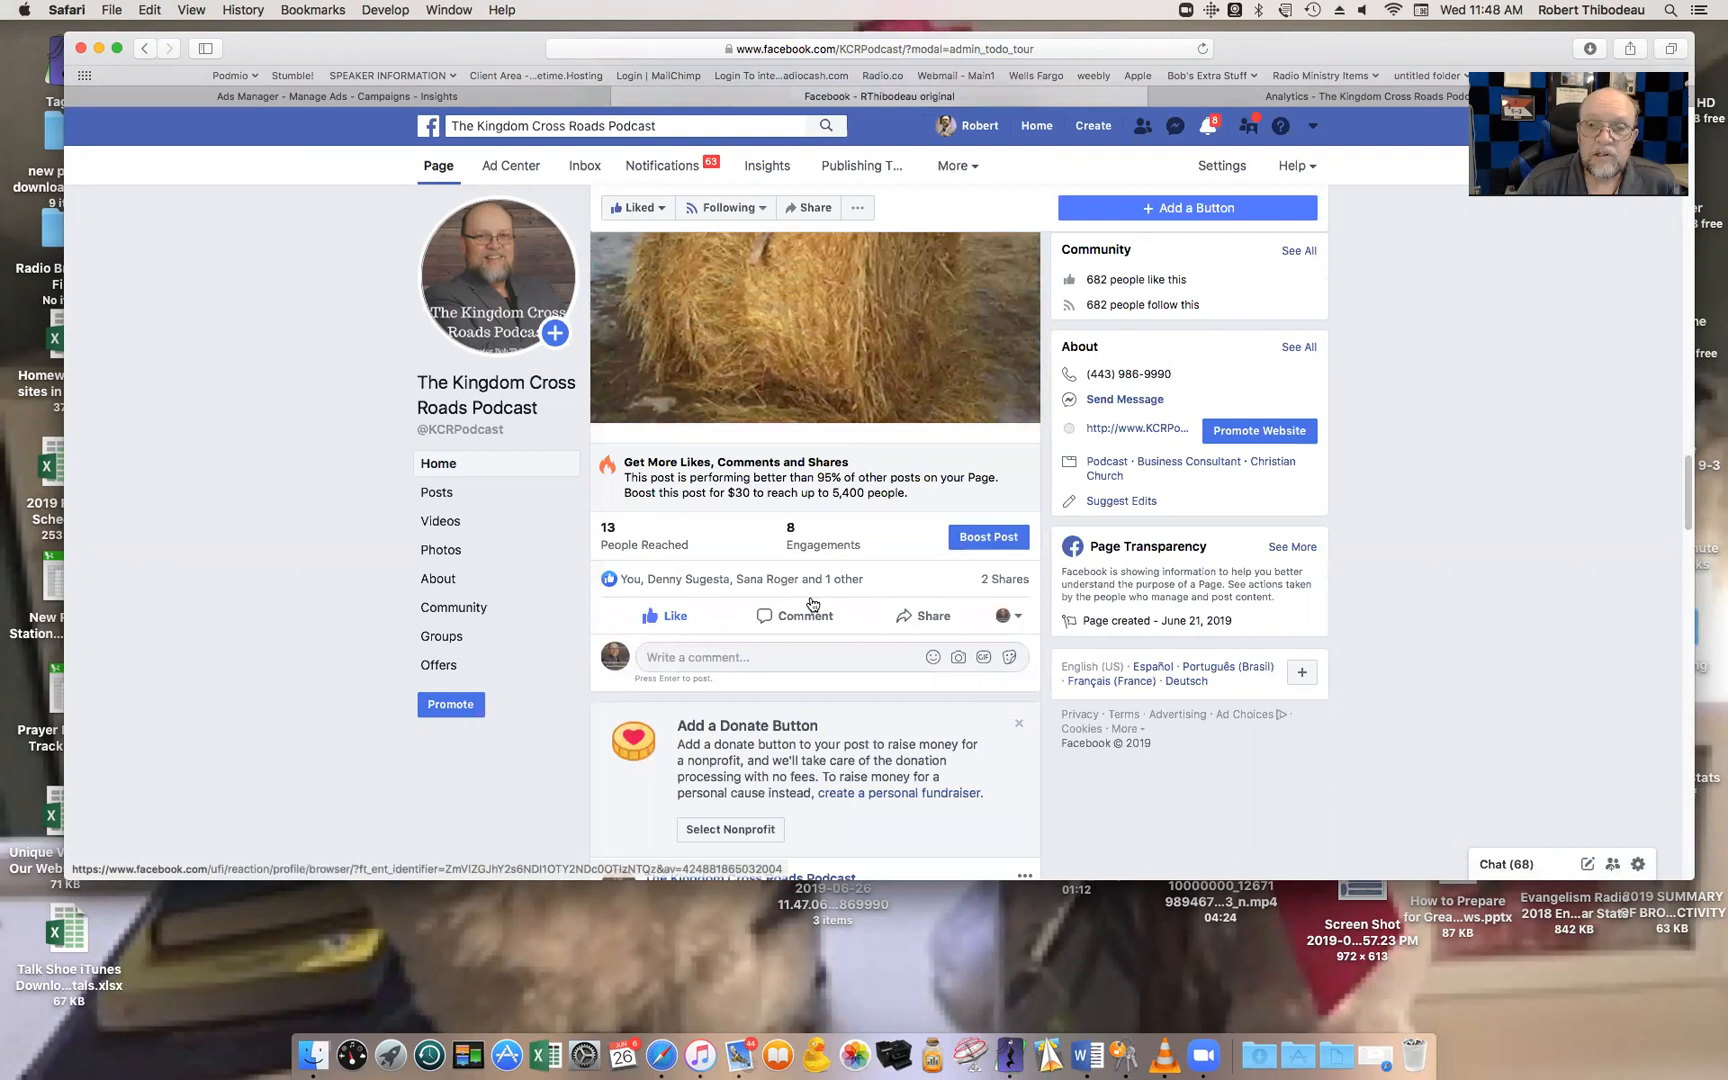
scroll(812, 606, "down", 4)
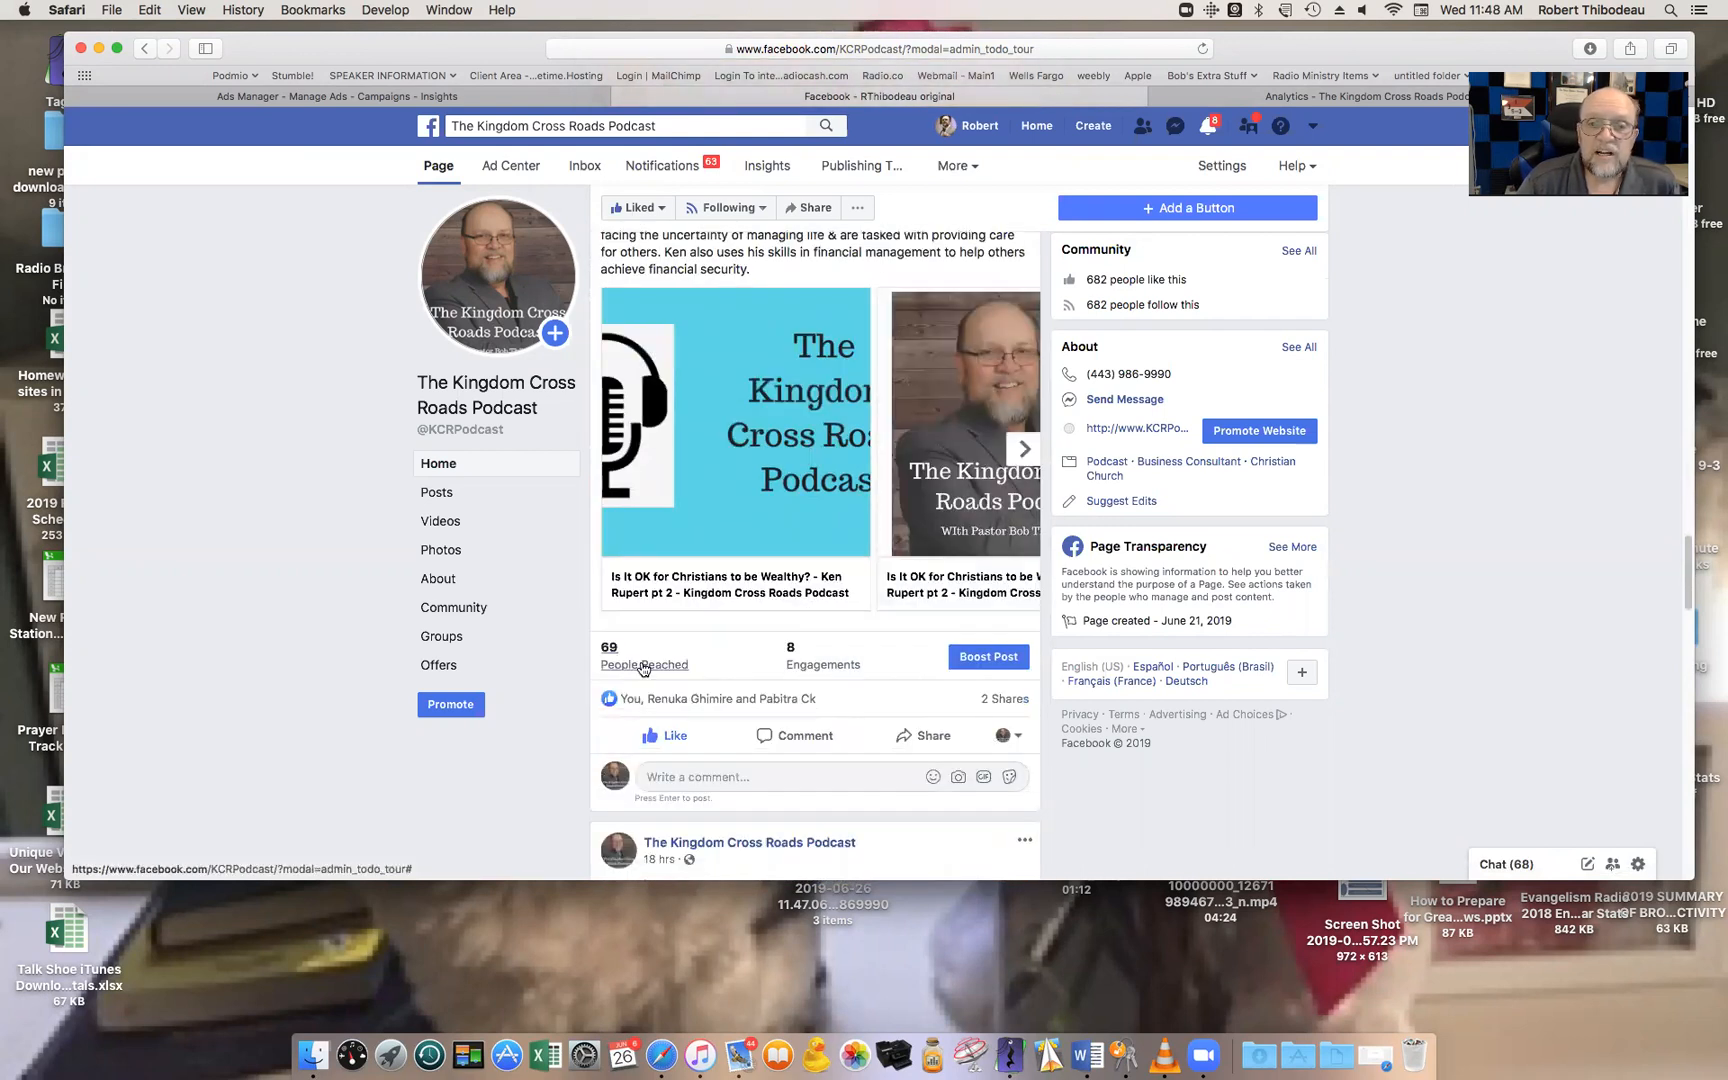
scroll(640, 670, "down", 14)
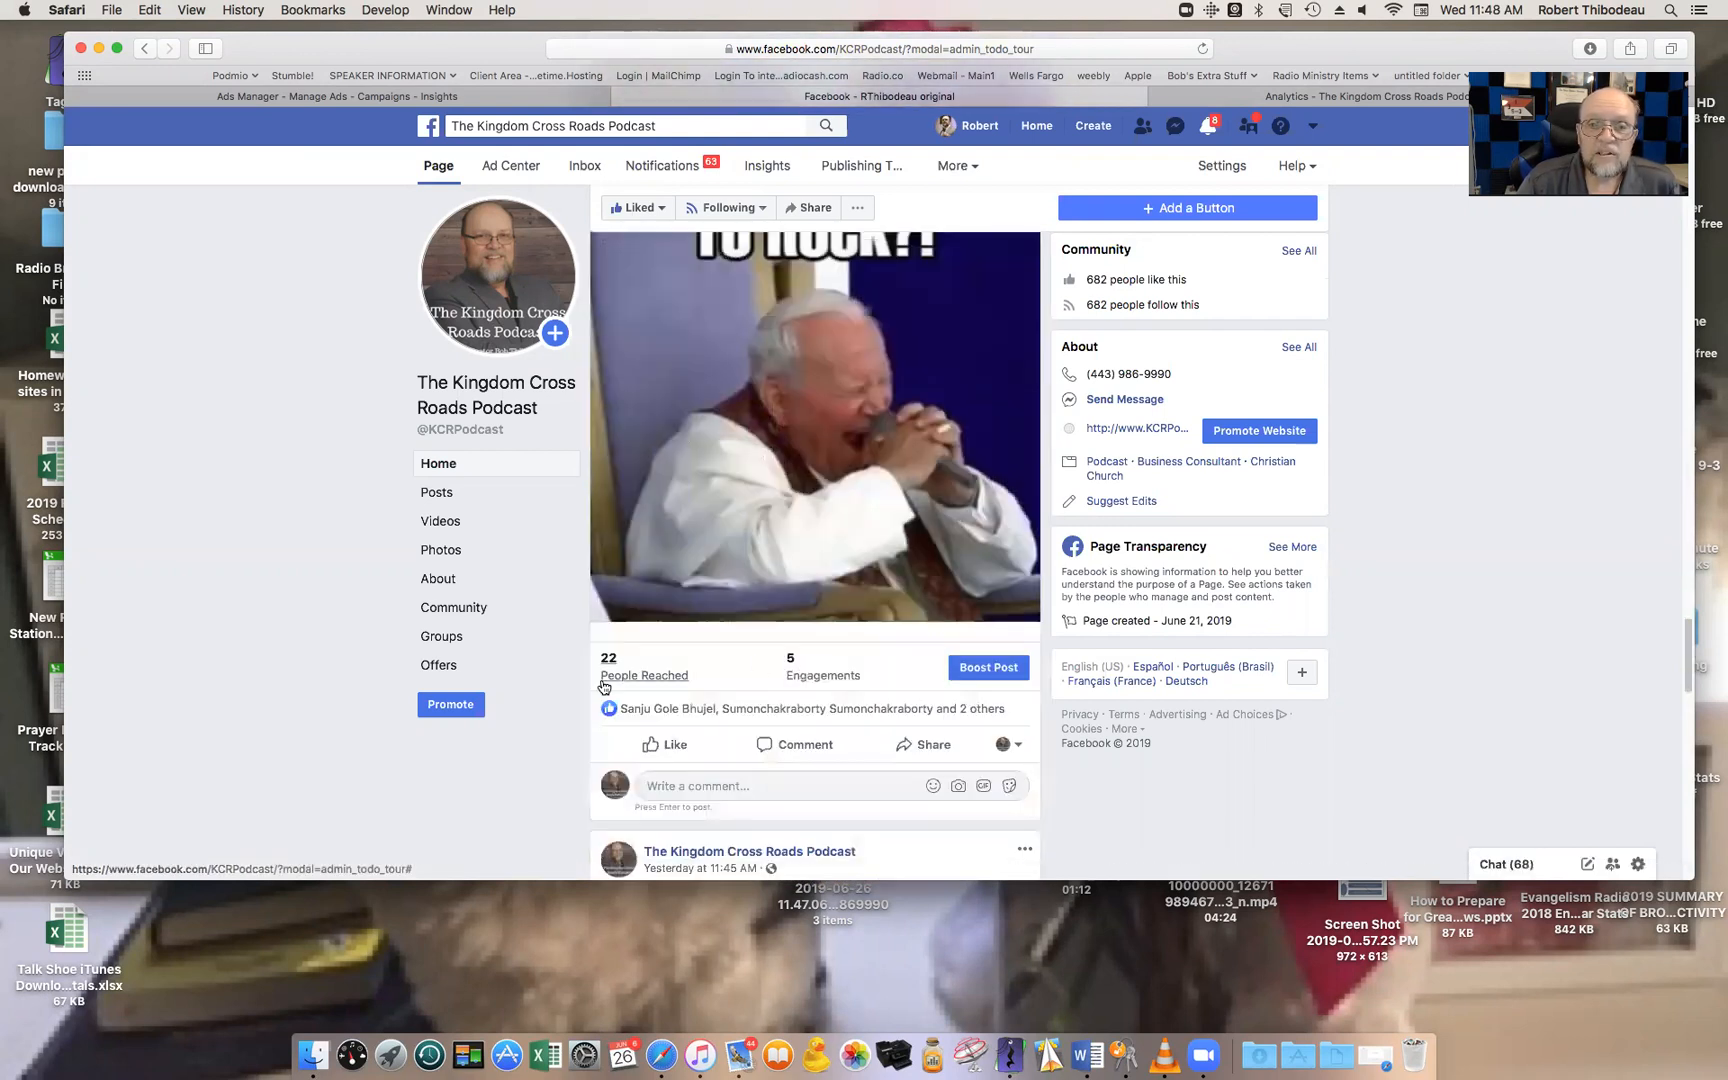
scroll(845, 685, "down", 14)
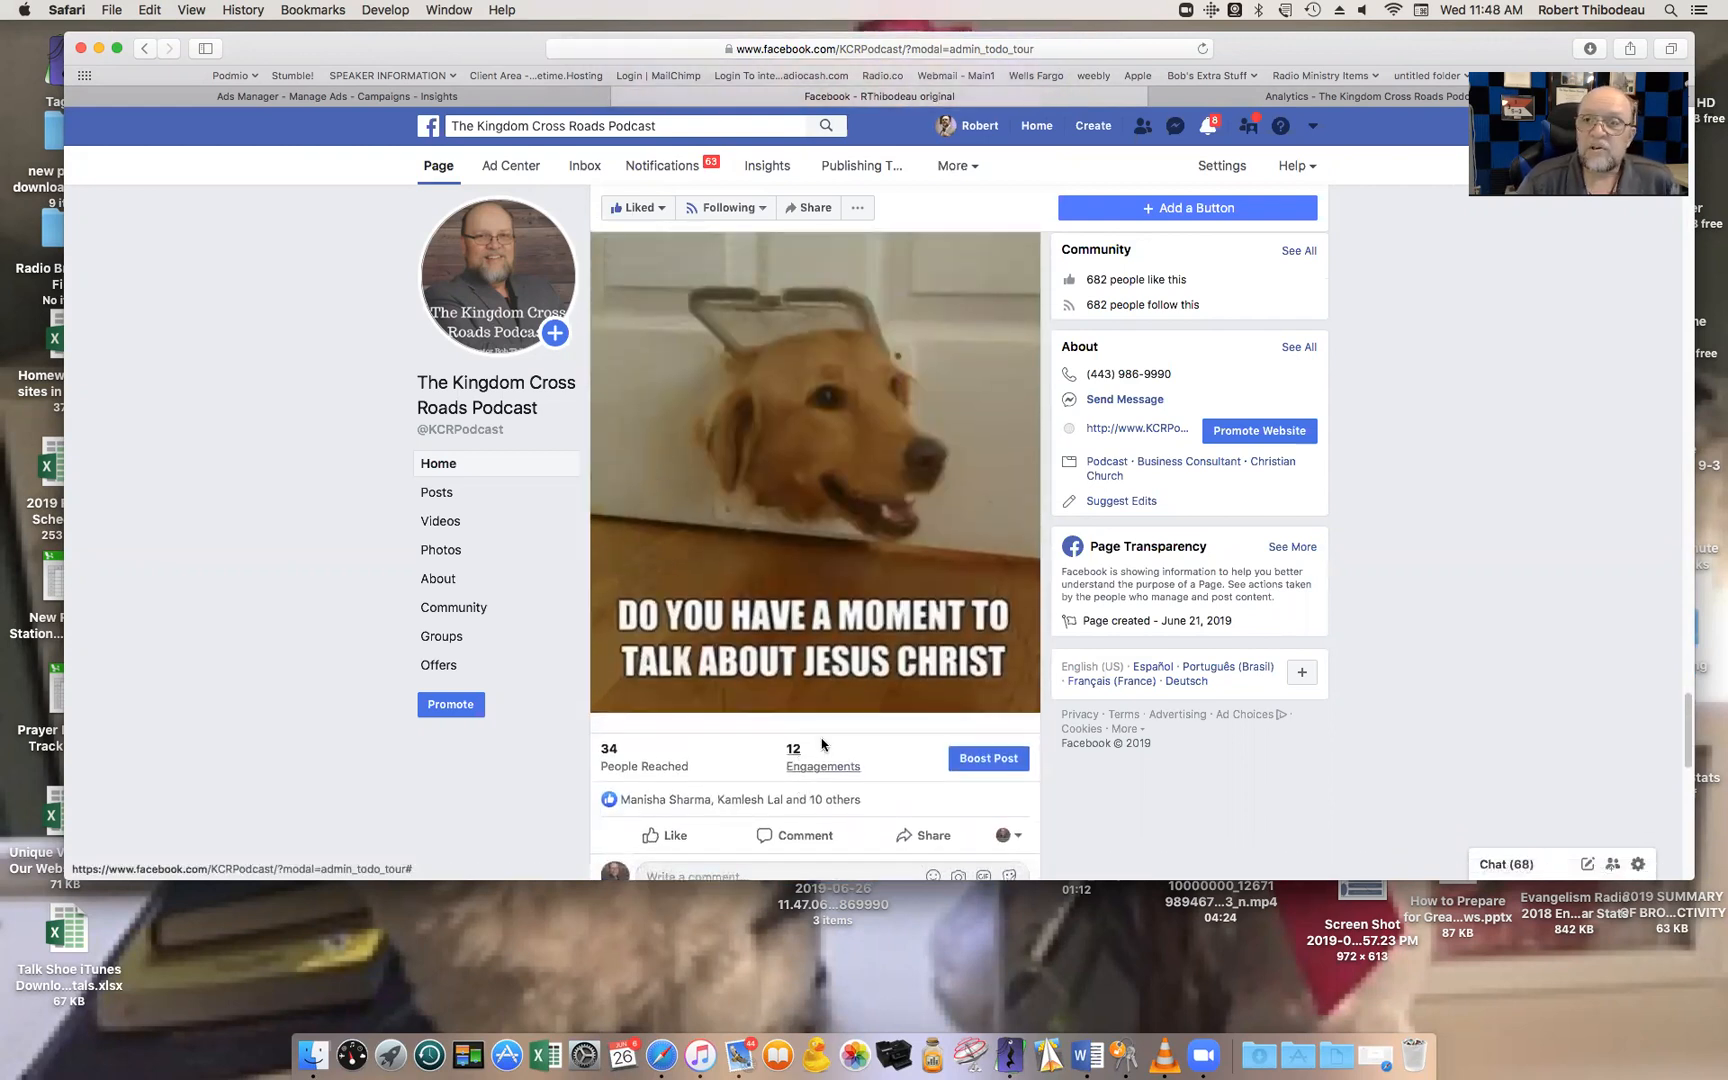
Examine the page's likes, follows and weekly growth figures beside the posts.
scroll(822, 745, "up", 20)
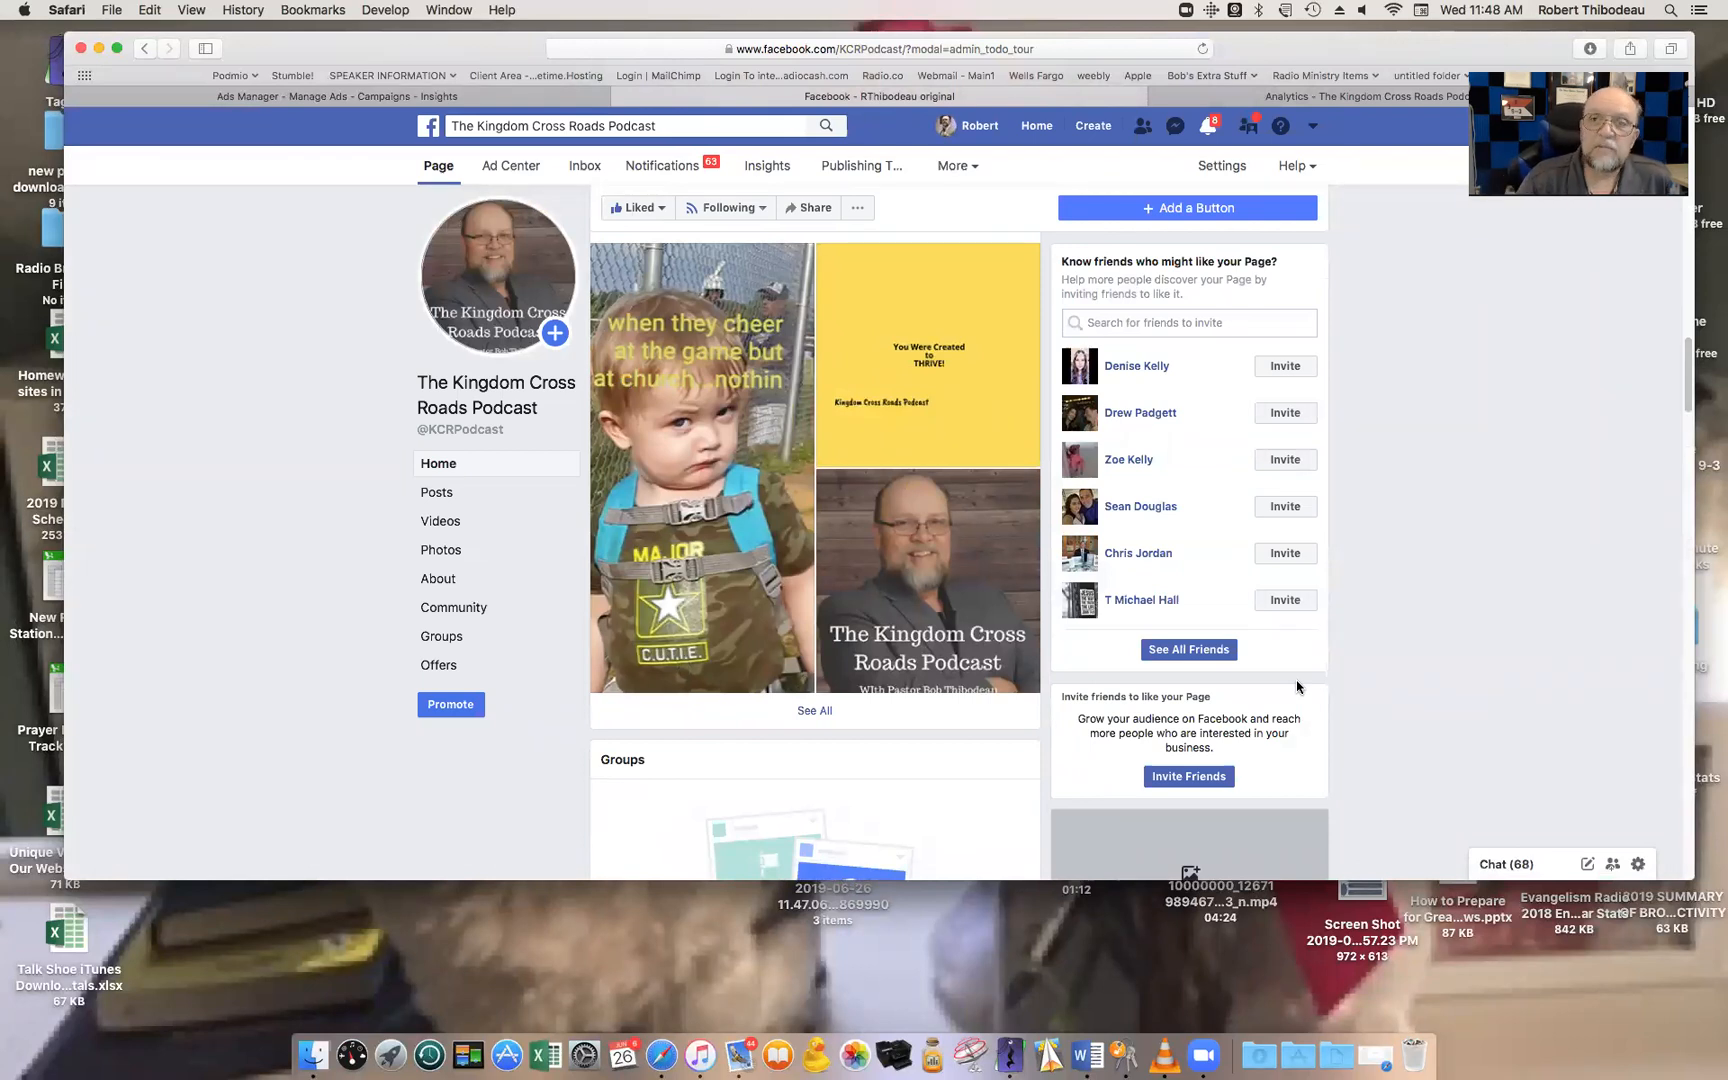
scroll(1477, 686, "down", 10)
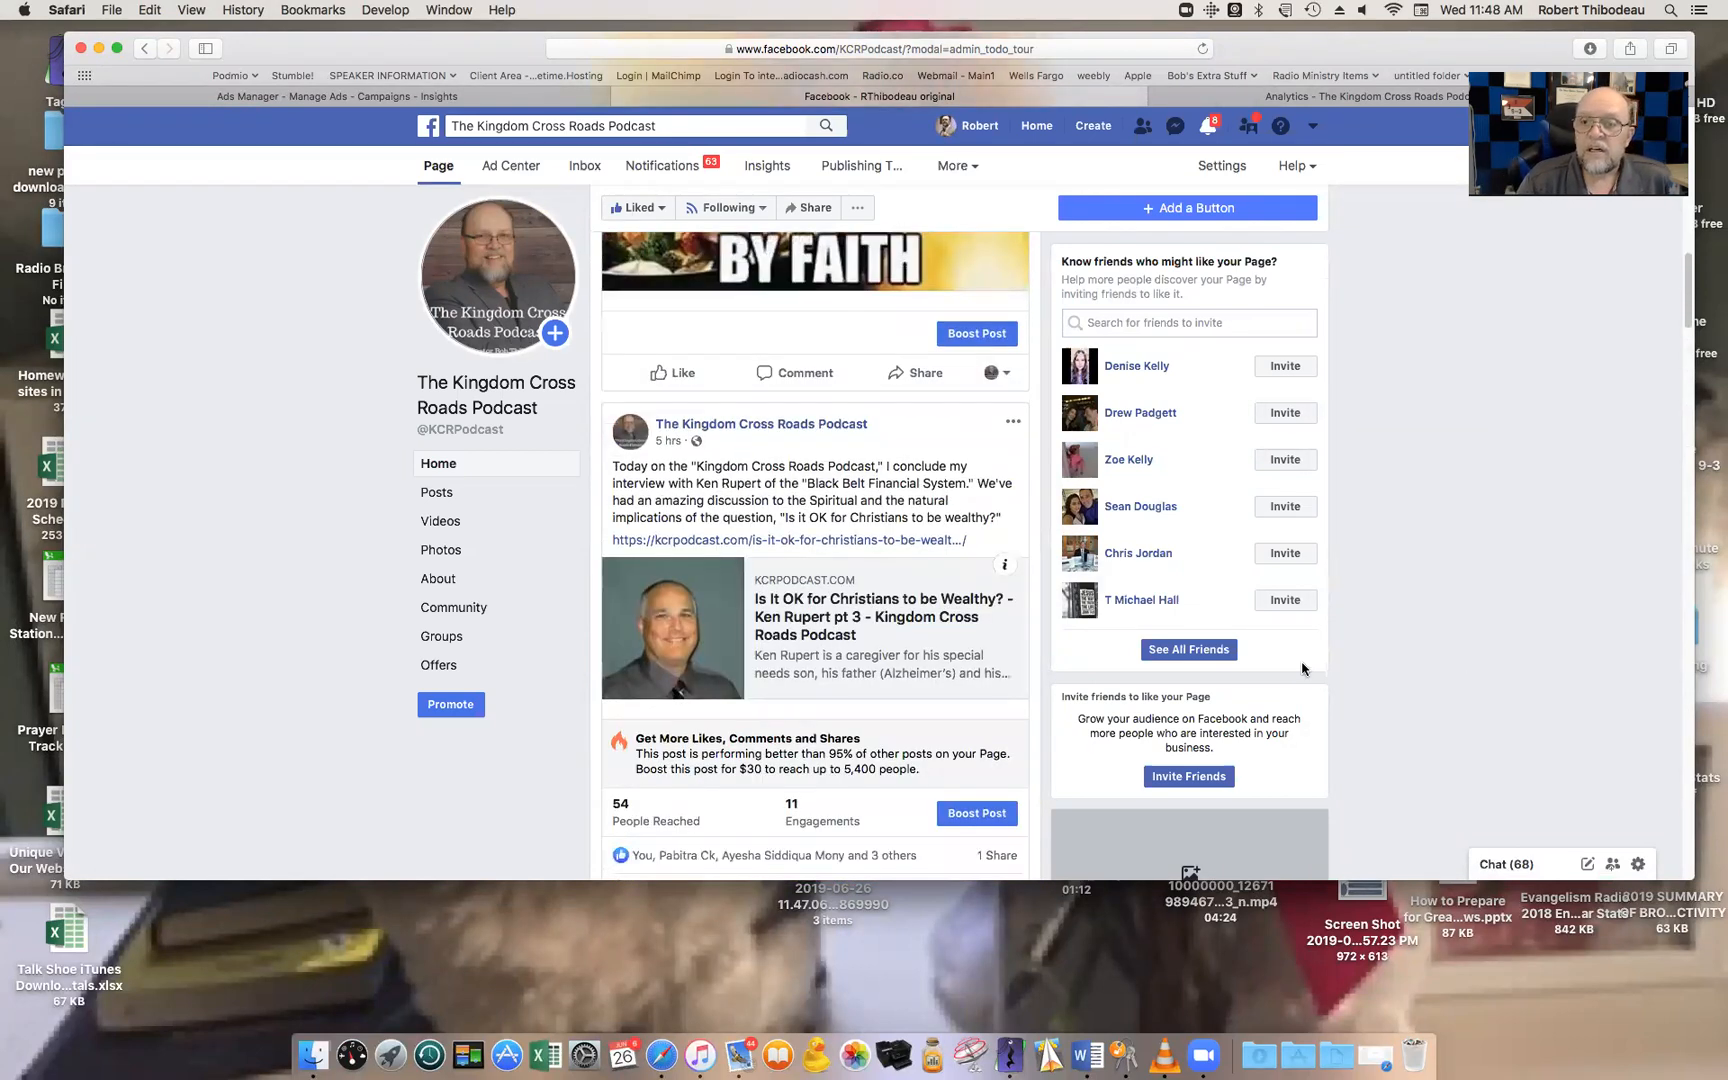
scroll(1290, 667, "down", 10)
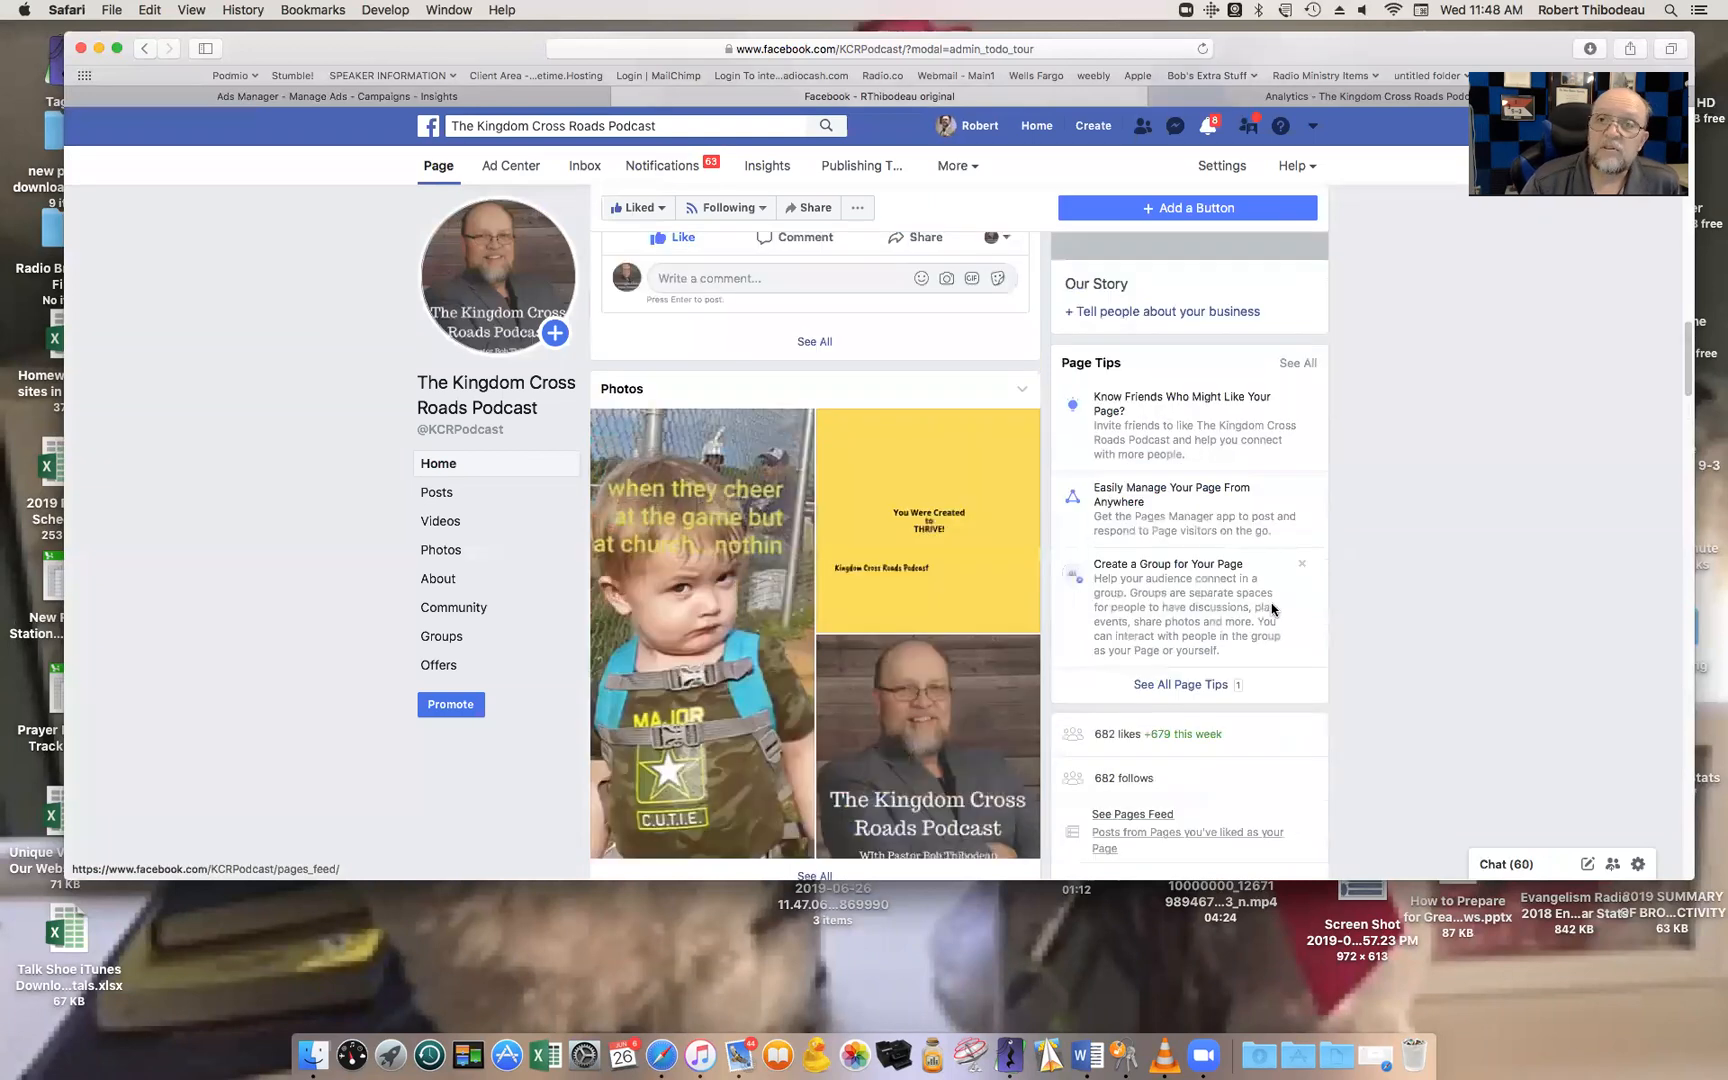
scroll(1273, 606, "down", 10)
scroll(1250, 590, "up", 3)
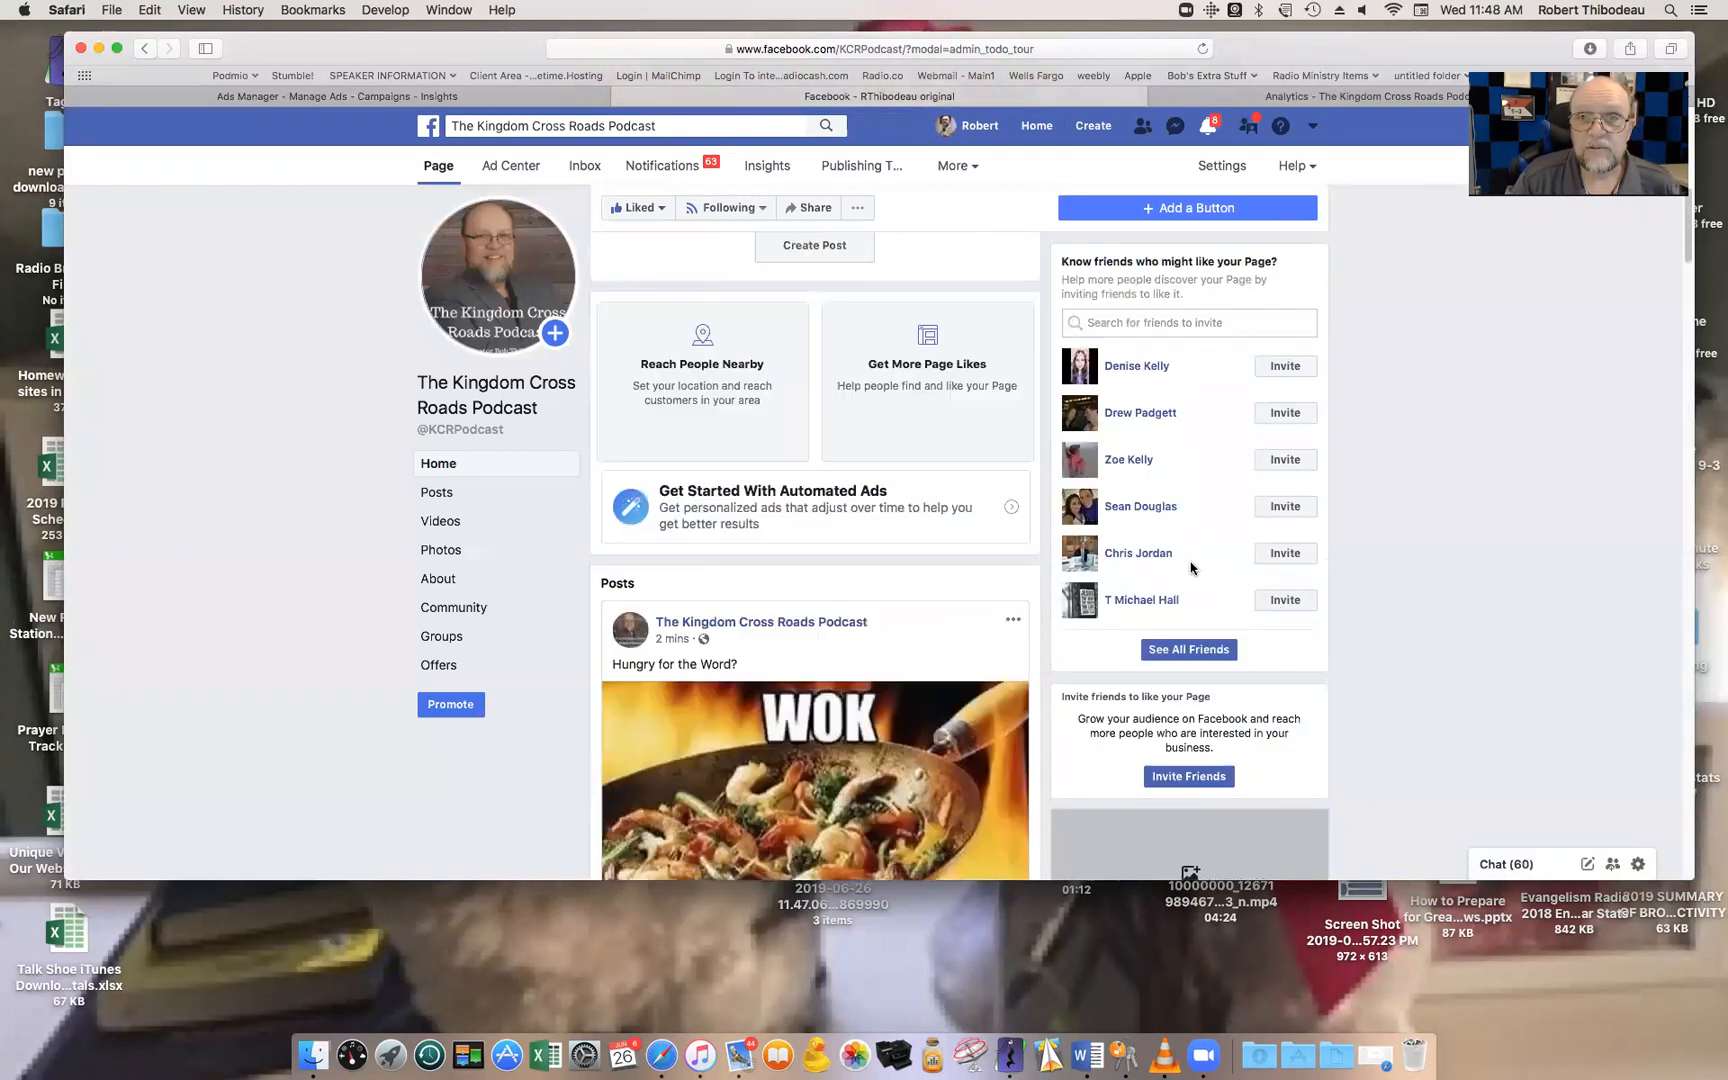
Return to Ads Manager and view the Demographics breakdown for the KCRP Thrive Ad campaign.
left_click(459, 89)
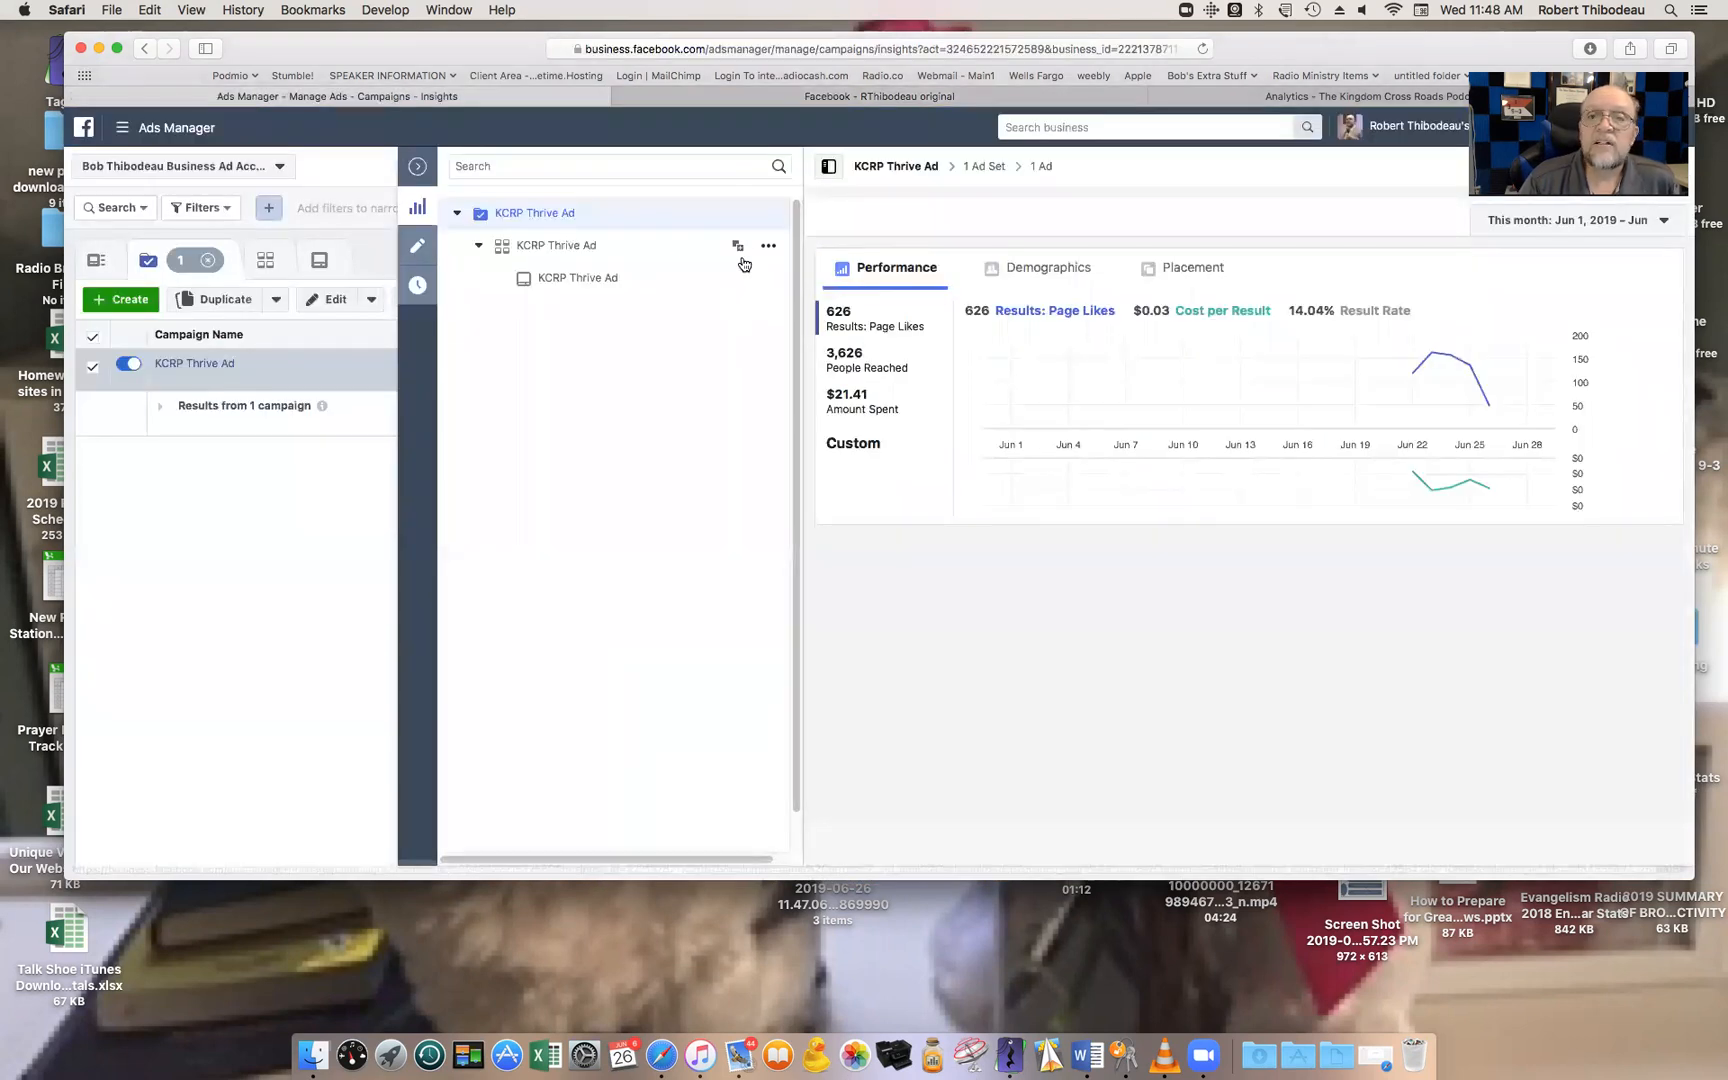
left_click(1048, 268)
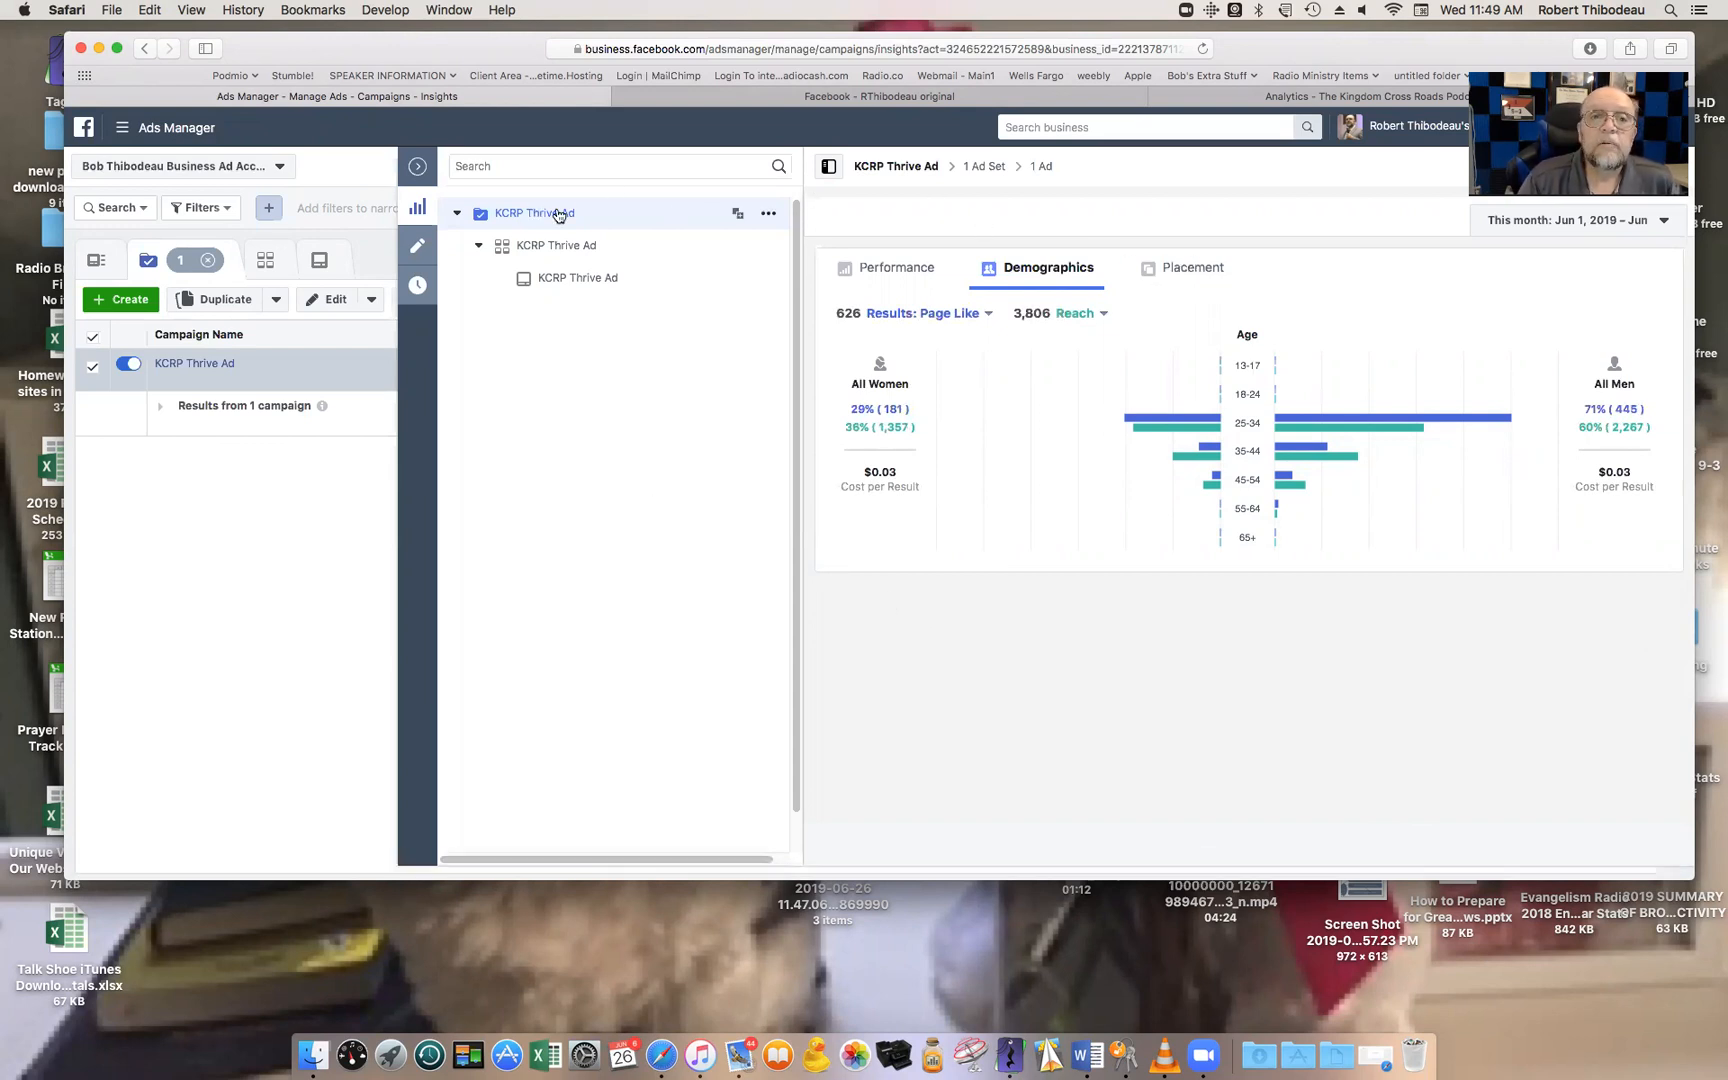
Open the KCRP Thrive Ad from the ads list for editing and review its creative, text, preview and tracking settings.
left_click(418, 168)
left_click(928, 261)
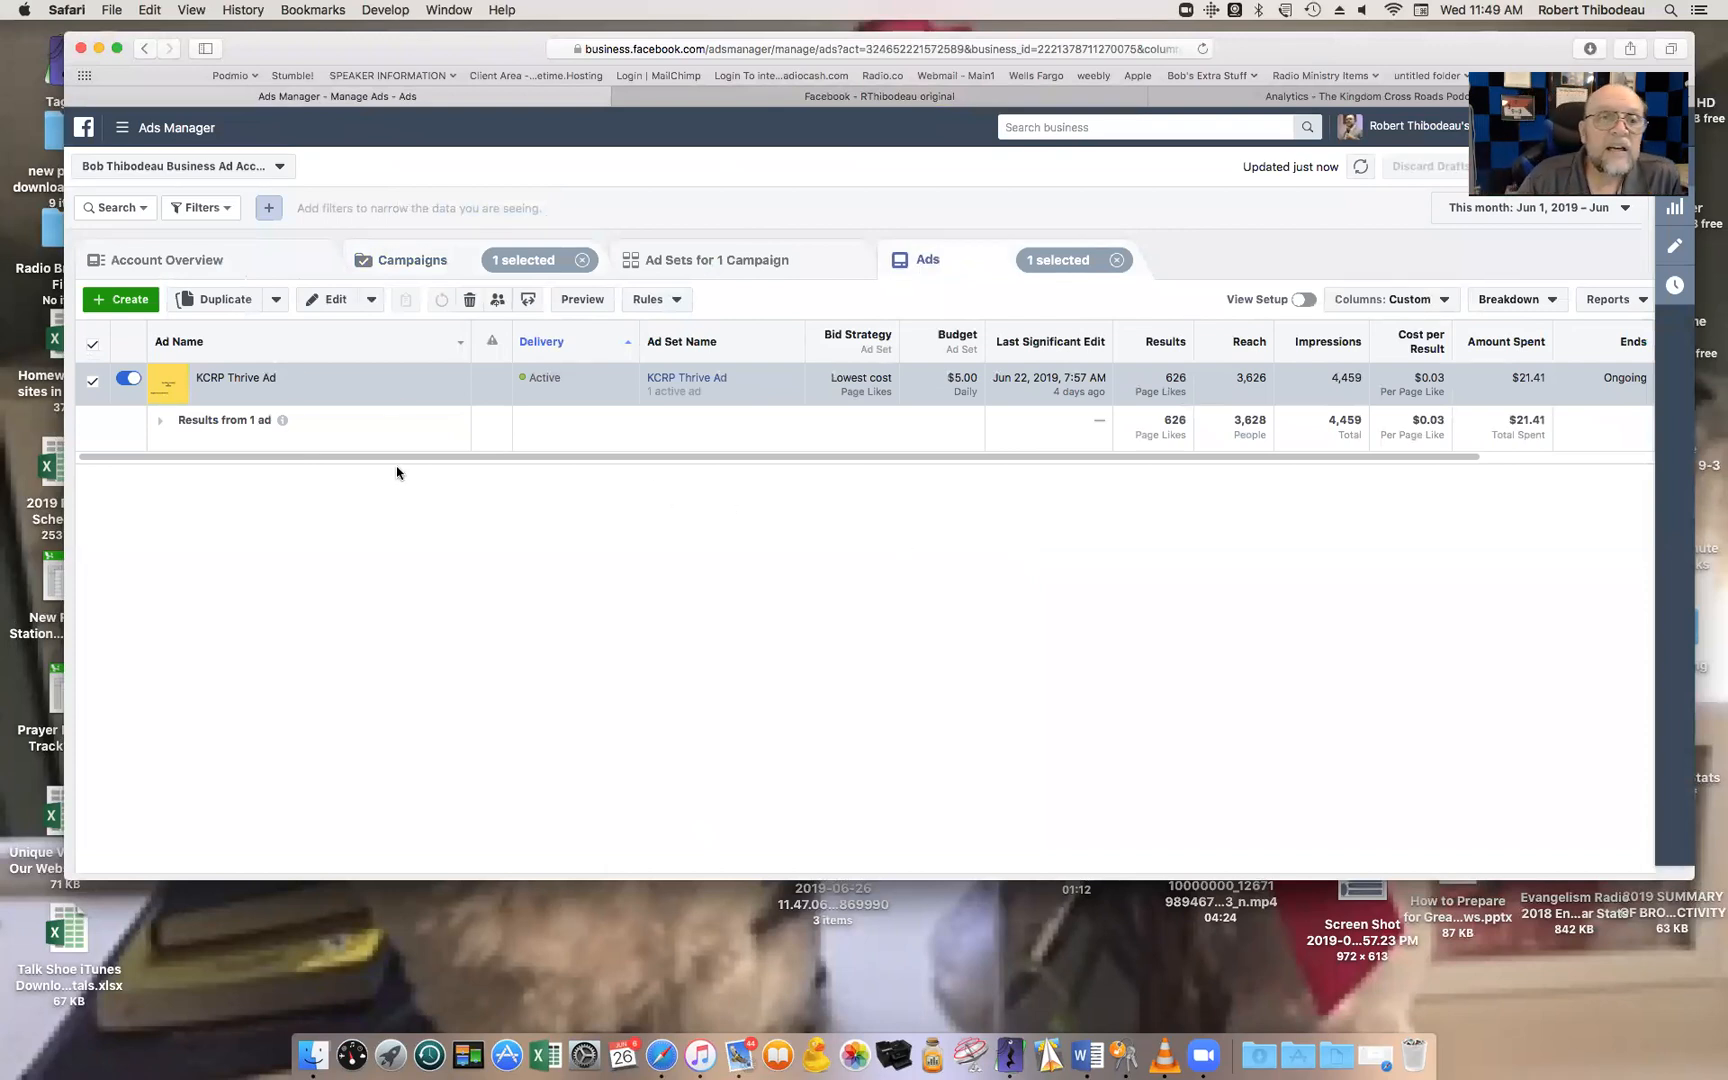
left_click(298, 392)
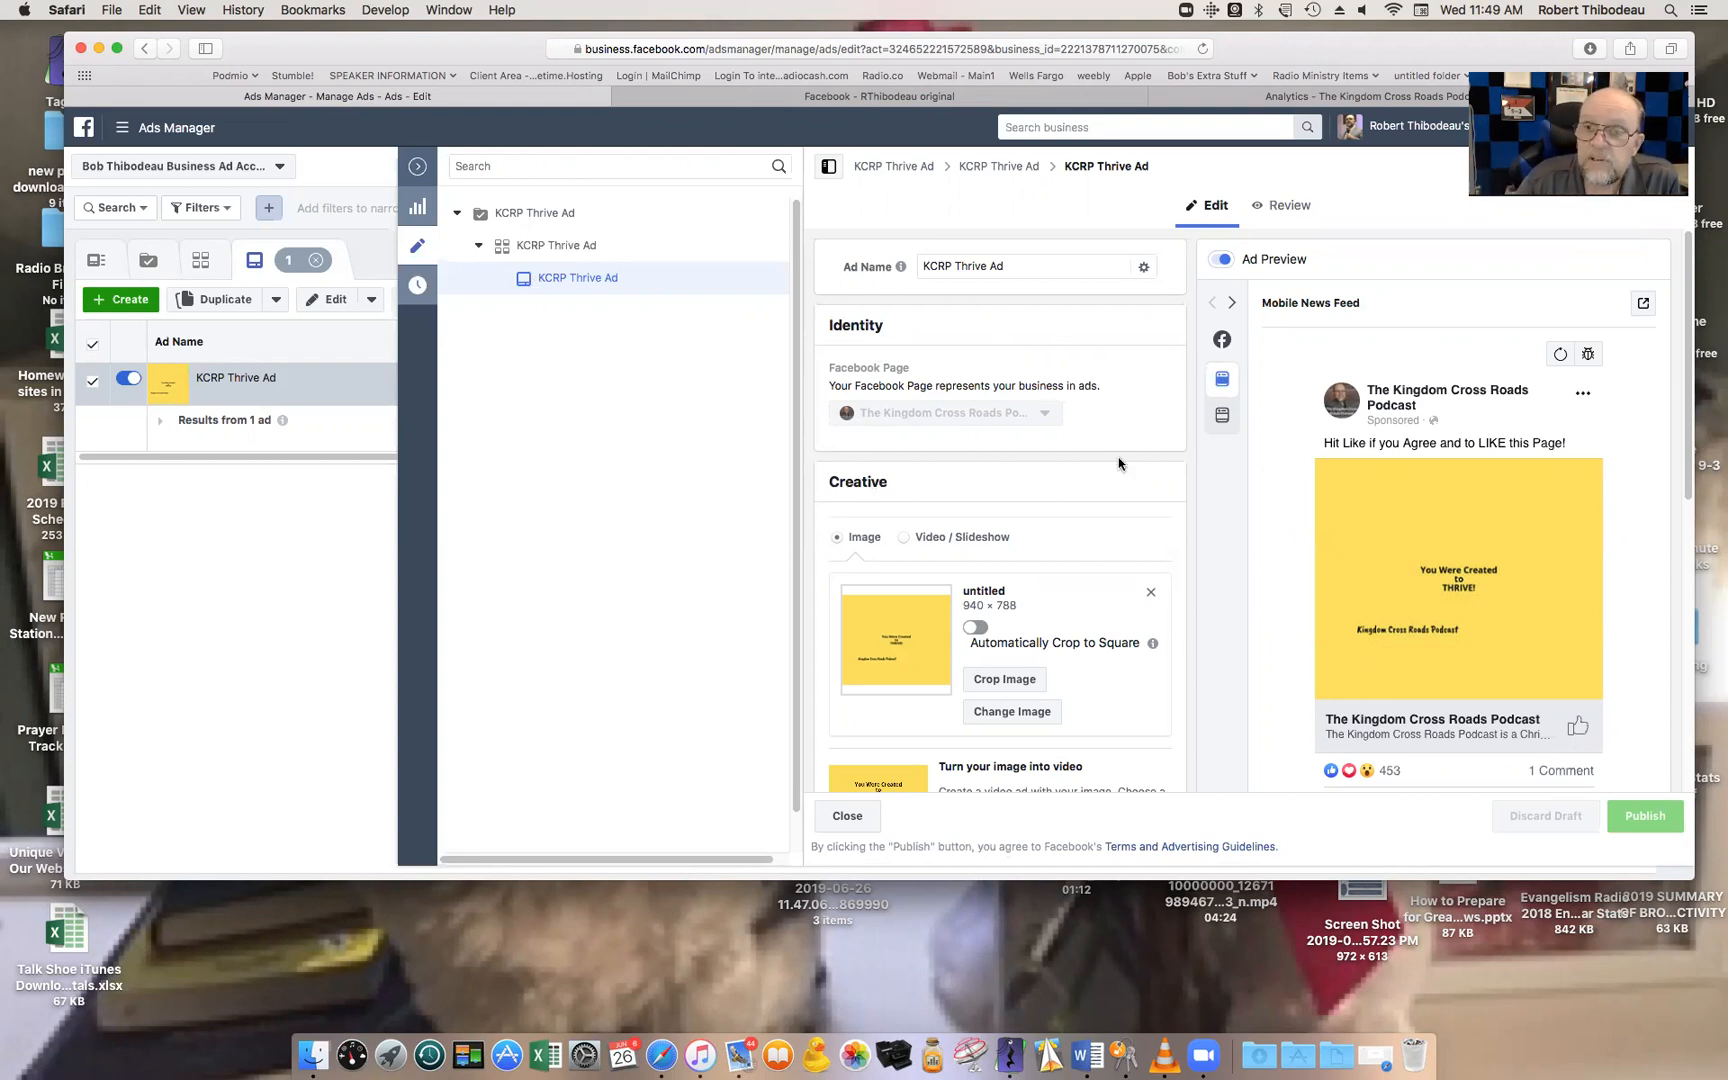
scroll(1125, 470, "down", 2)
scroll(1318, 568, "down", 3)
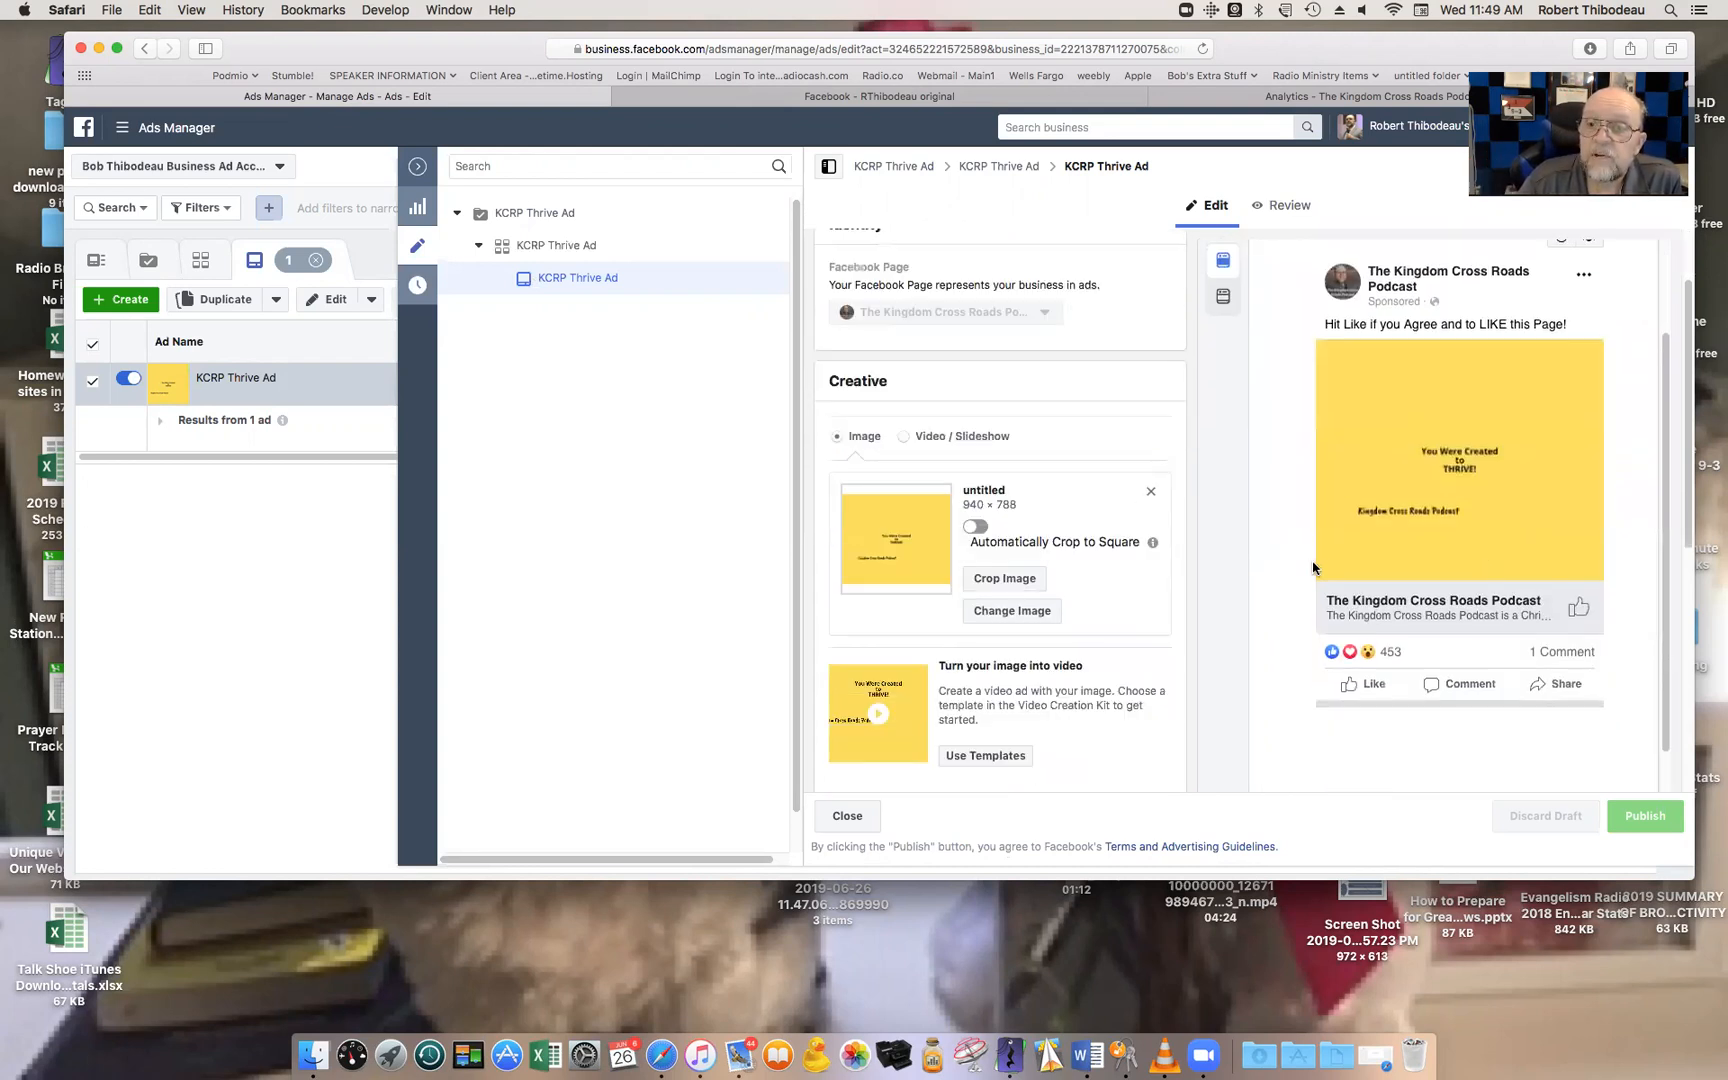
scroll(1305, 567, "down", 5)
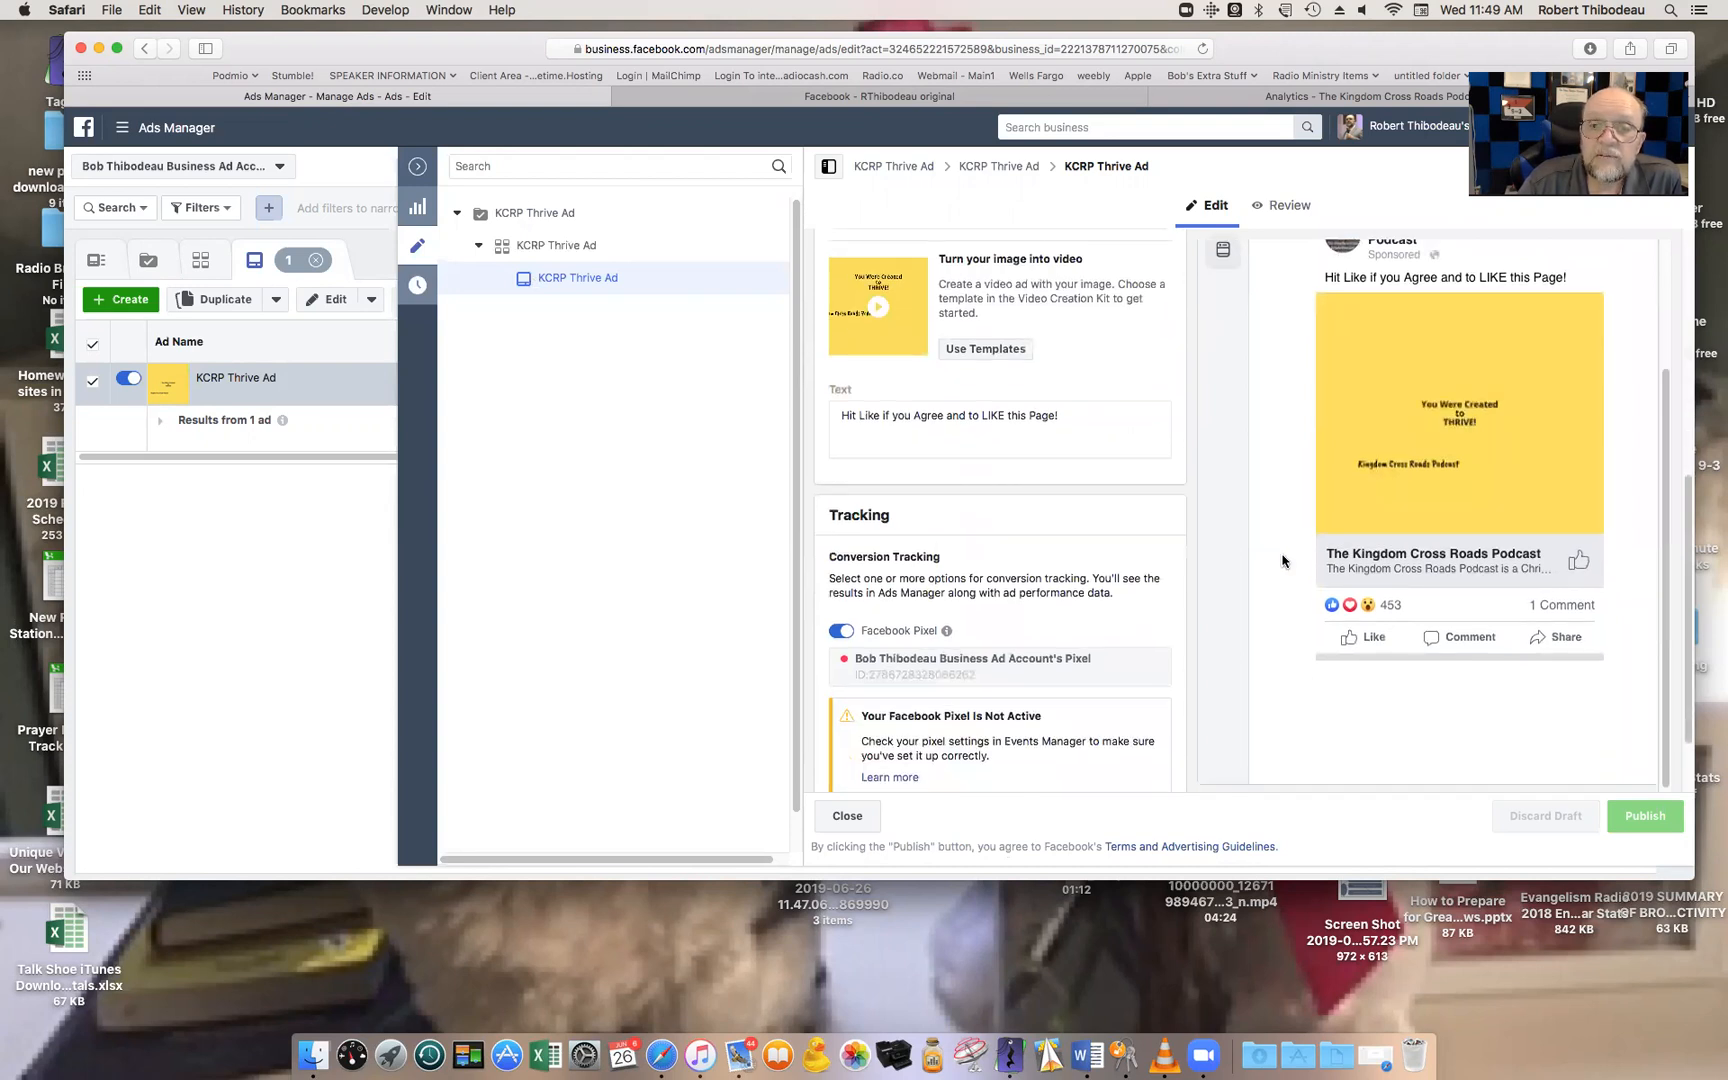
scroll(1282, 561, "down", 2)
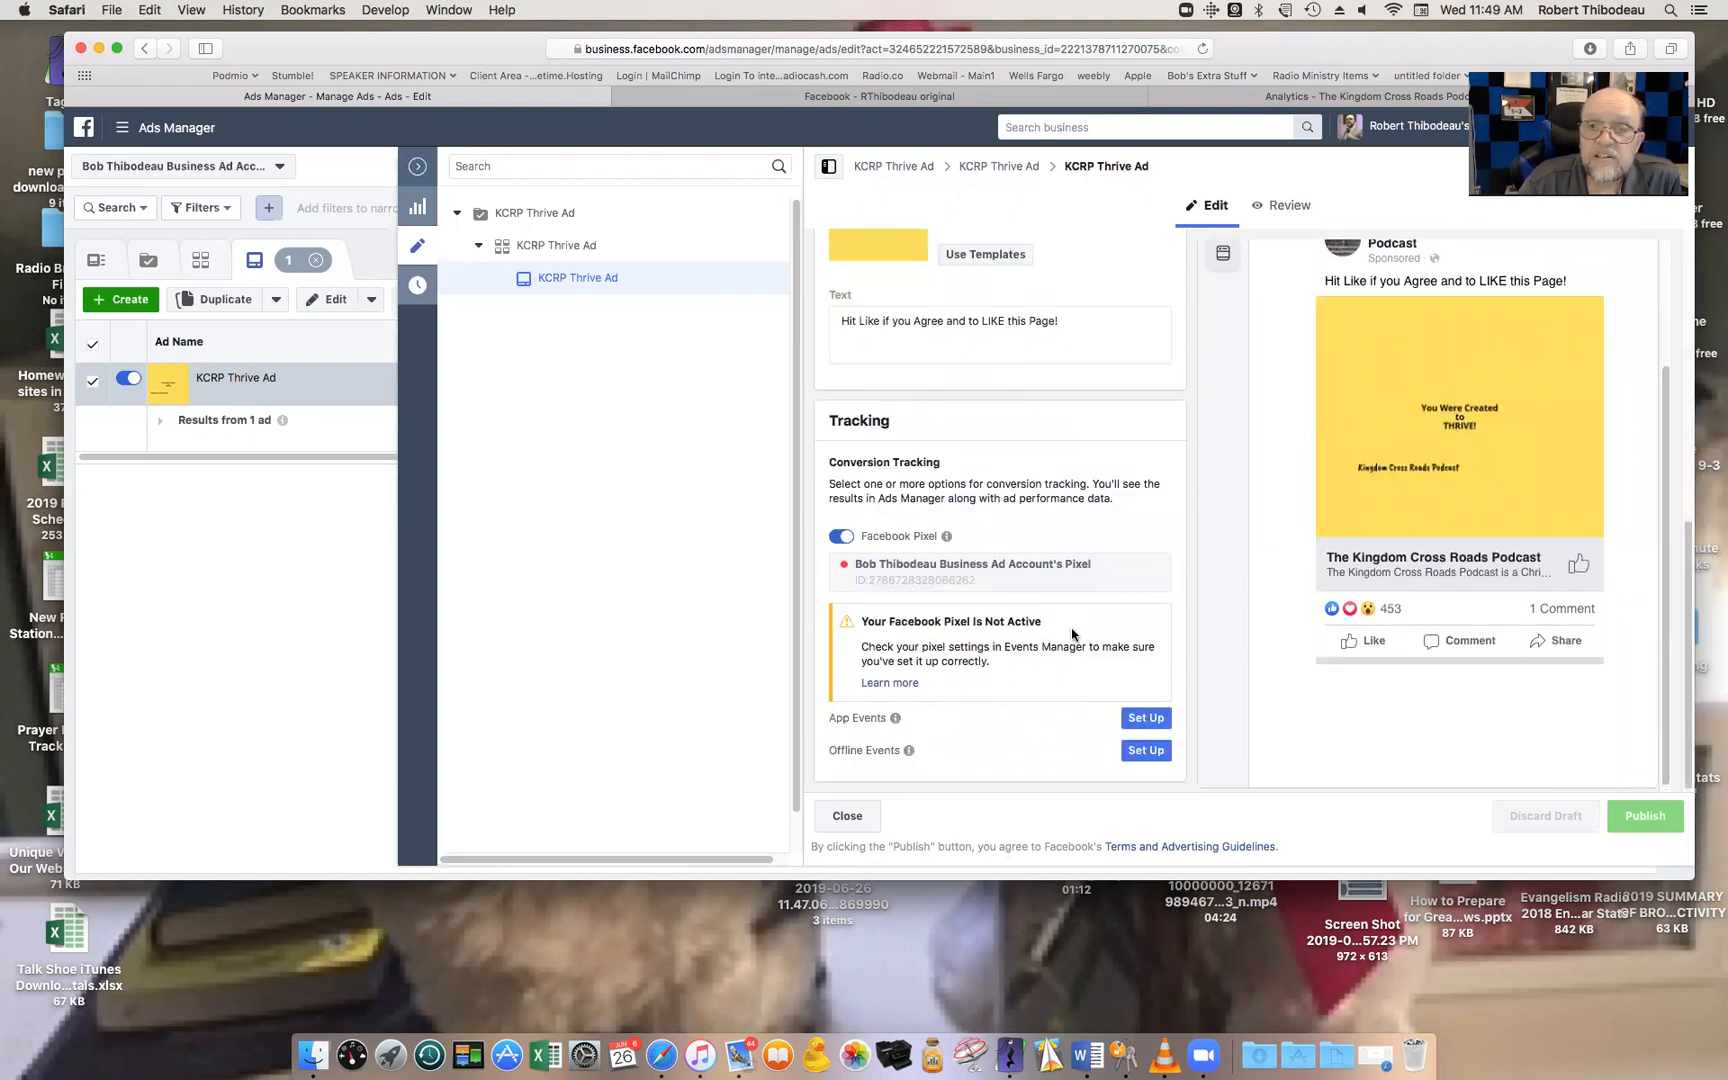
scroll(1115, 637, "up", 10)
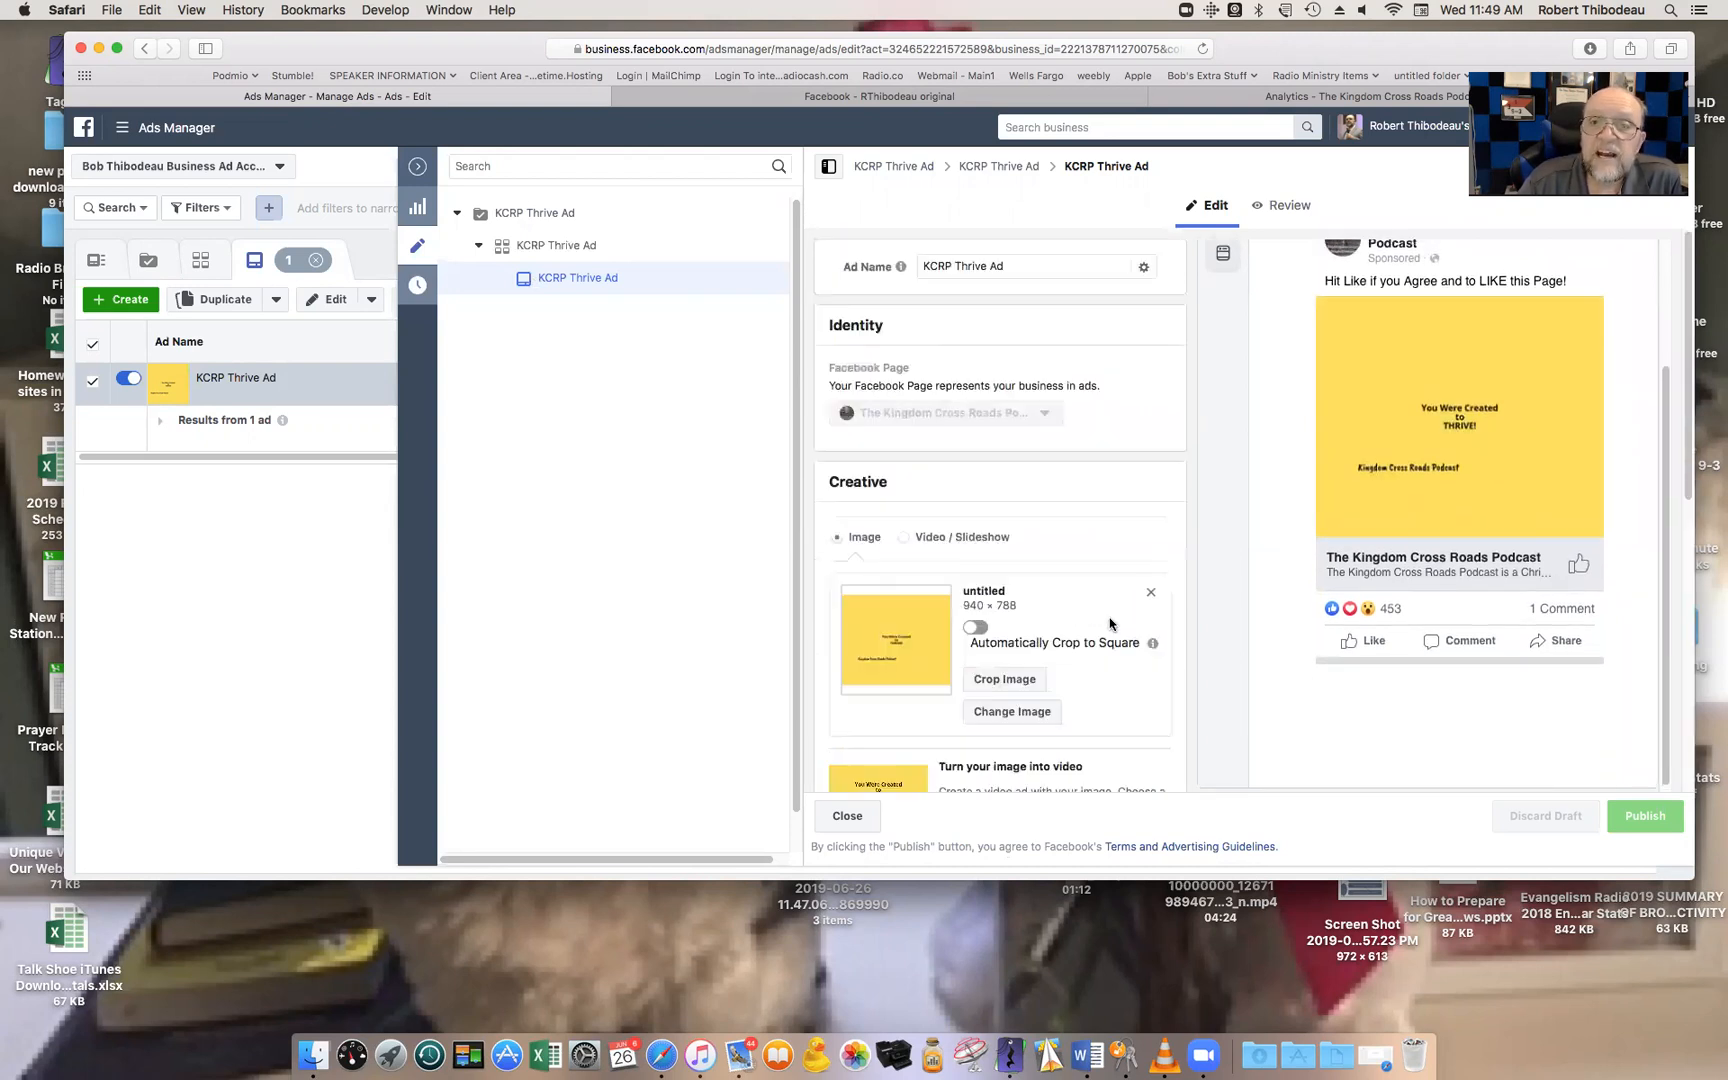
Switch to the podcast page's Facebook Analytics and examine the Active Users activity chart for the last 28 days.
left_click(1357, 97)
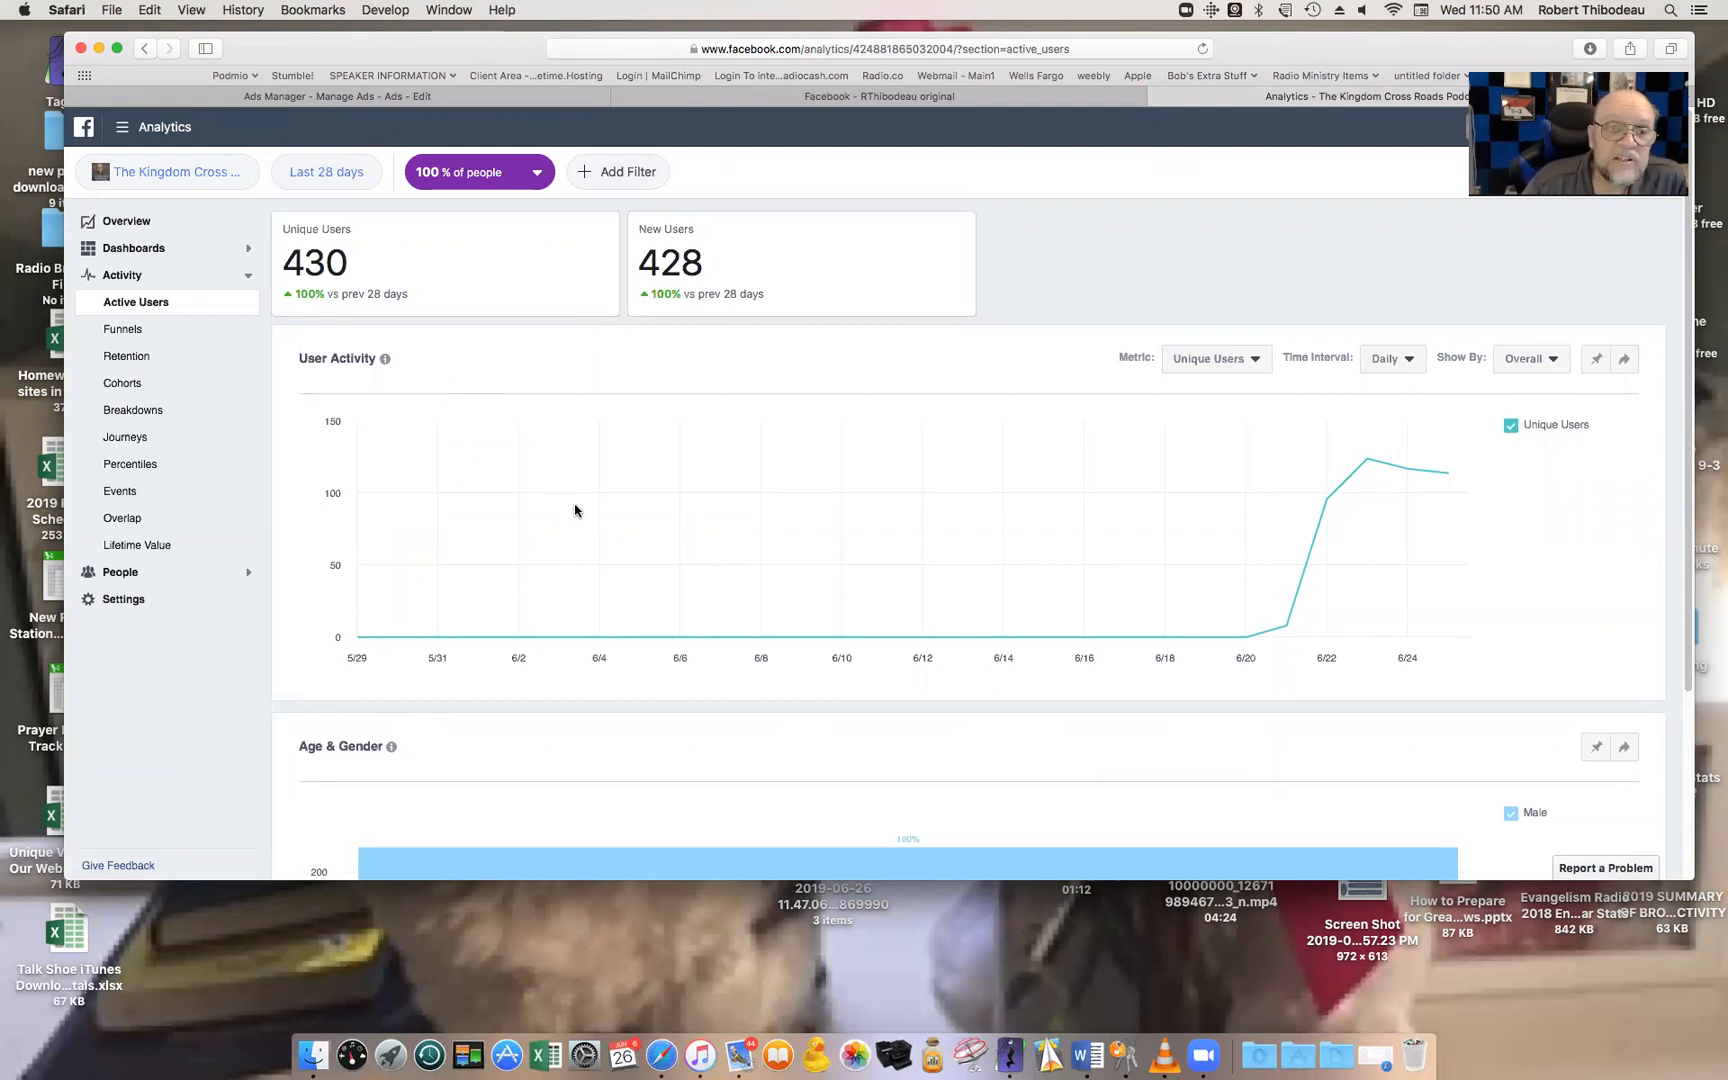
scroll(563, 503, "down", 1)
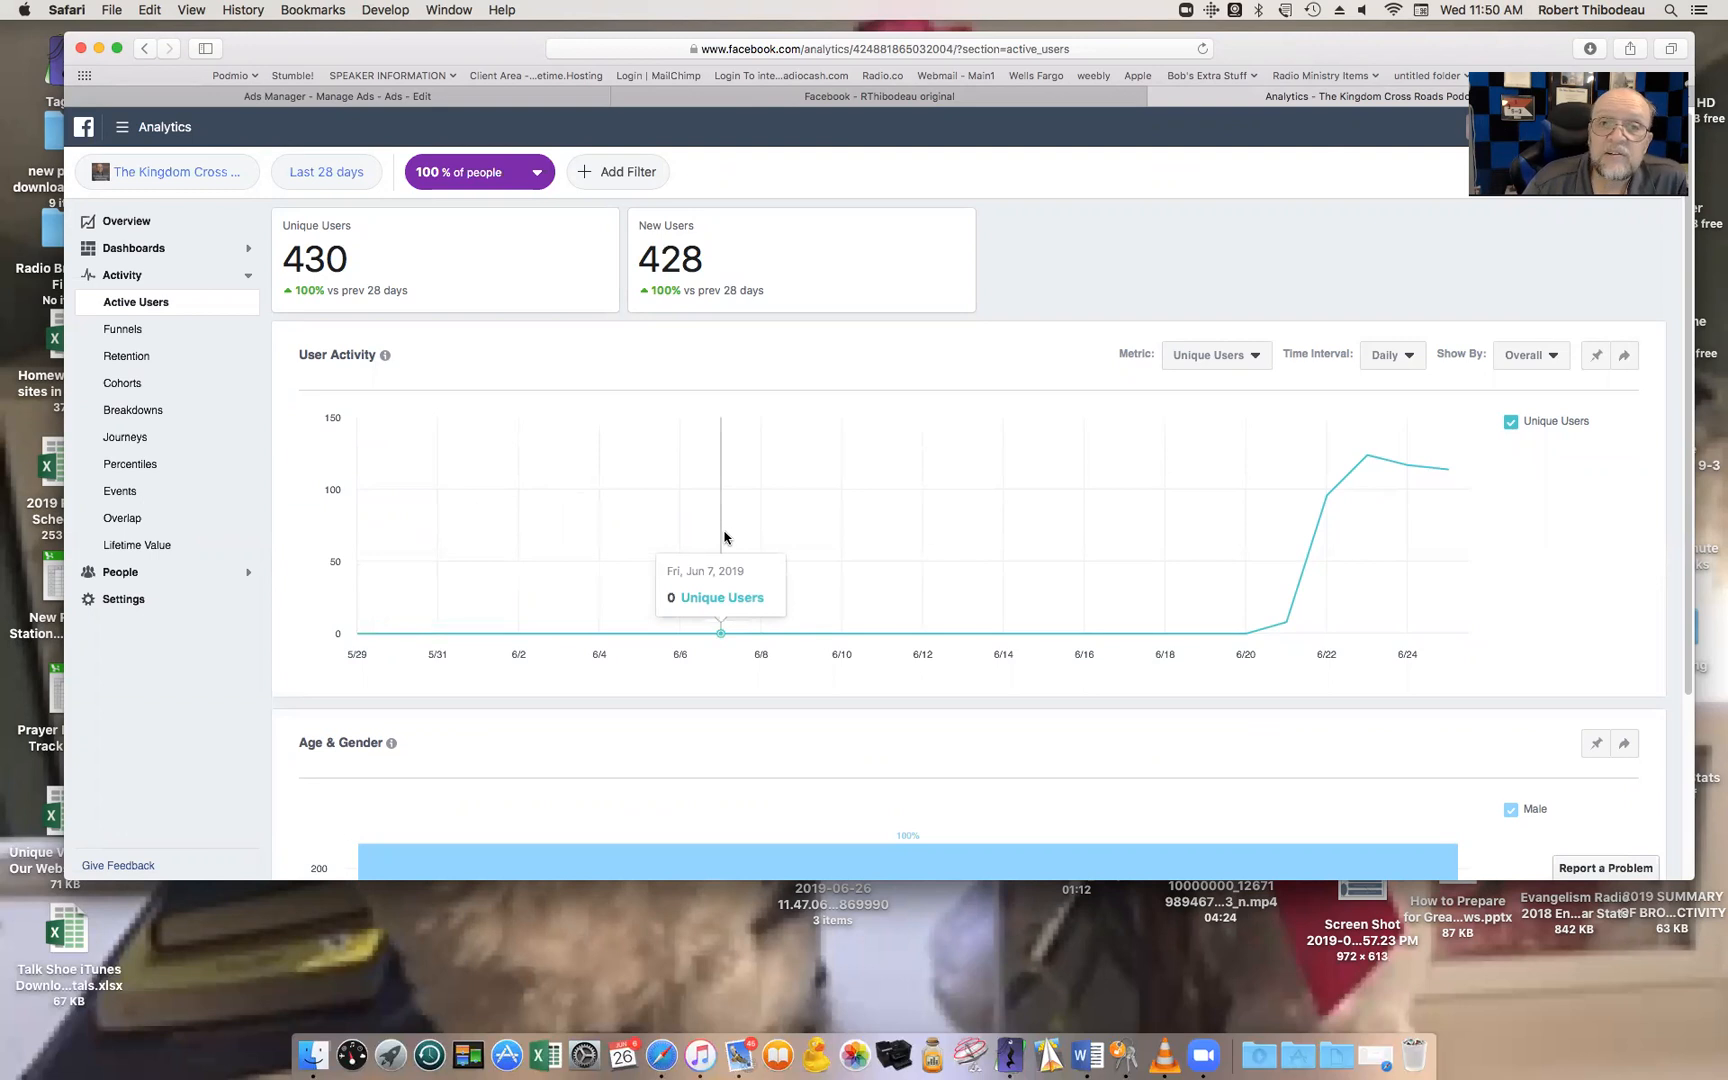
scroll(500, 392, "up", 1)
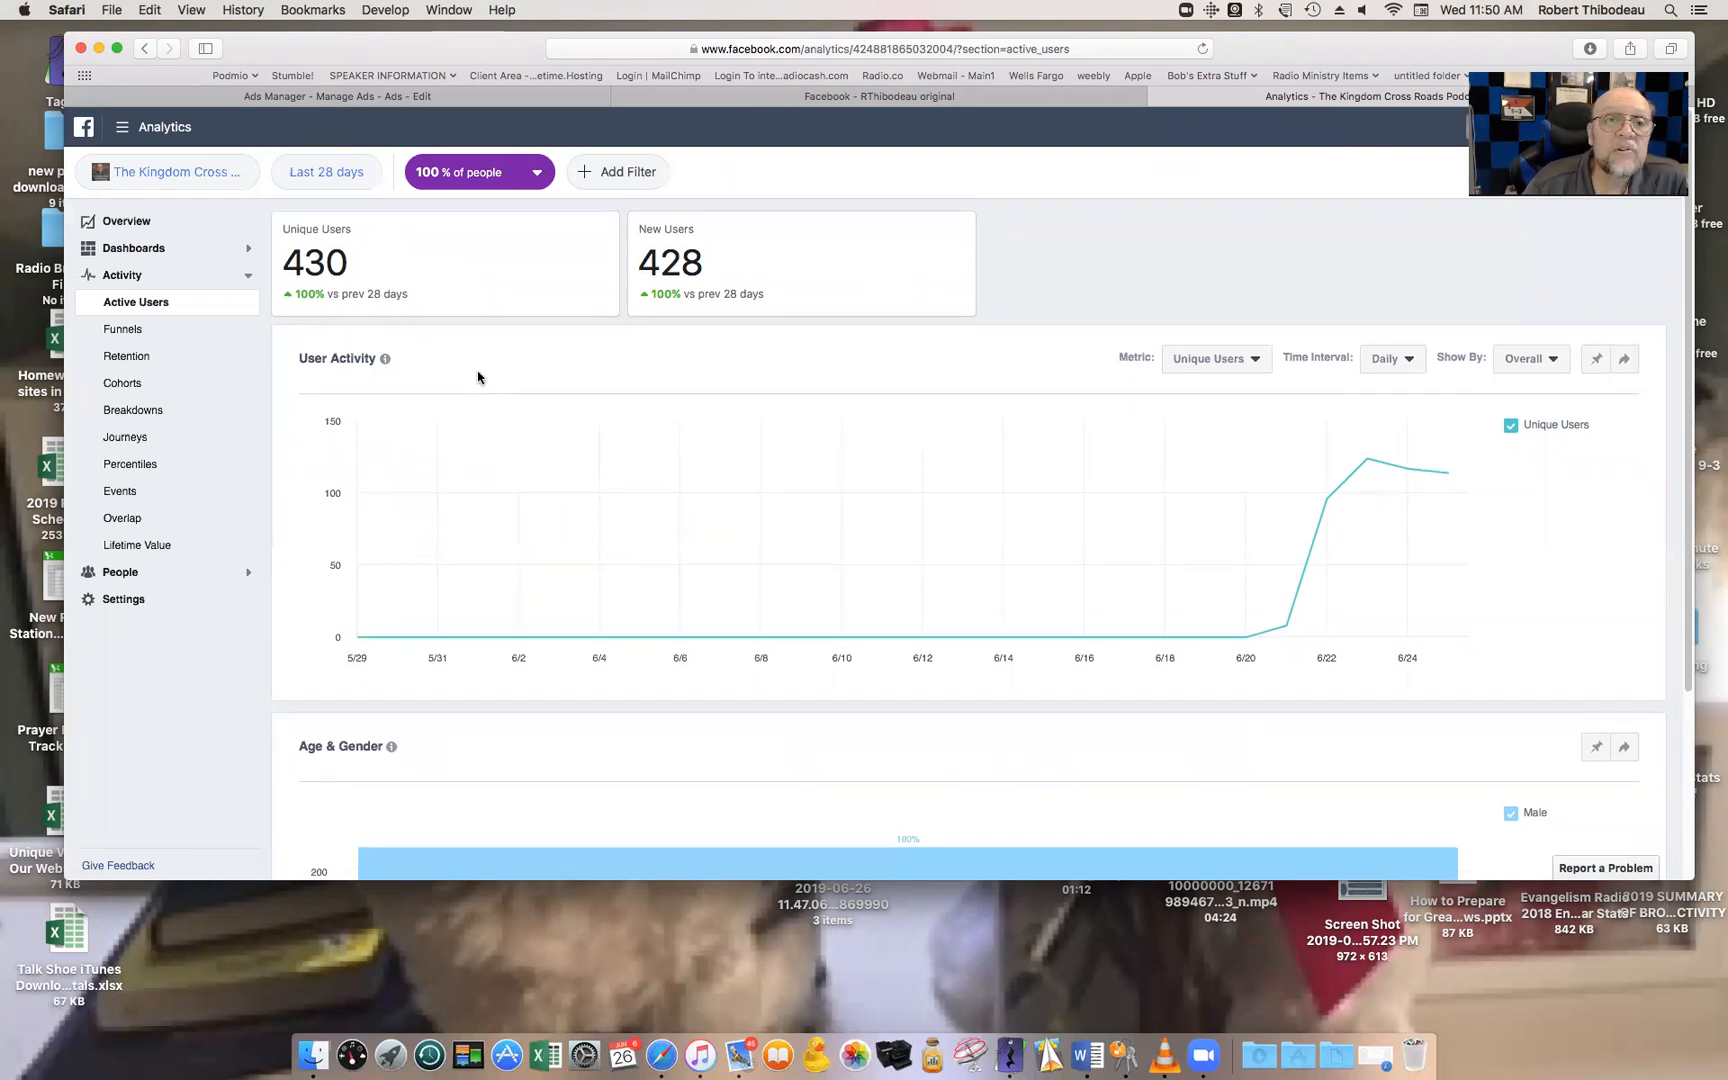
Go back to the KCRP Thrive Ad editor in Ads Manager and look over the ad's settings again.
left_click(340, 97)
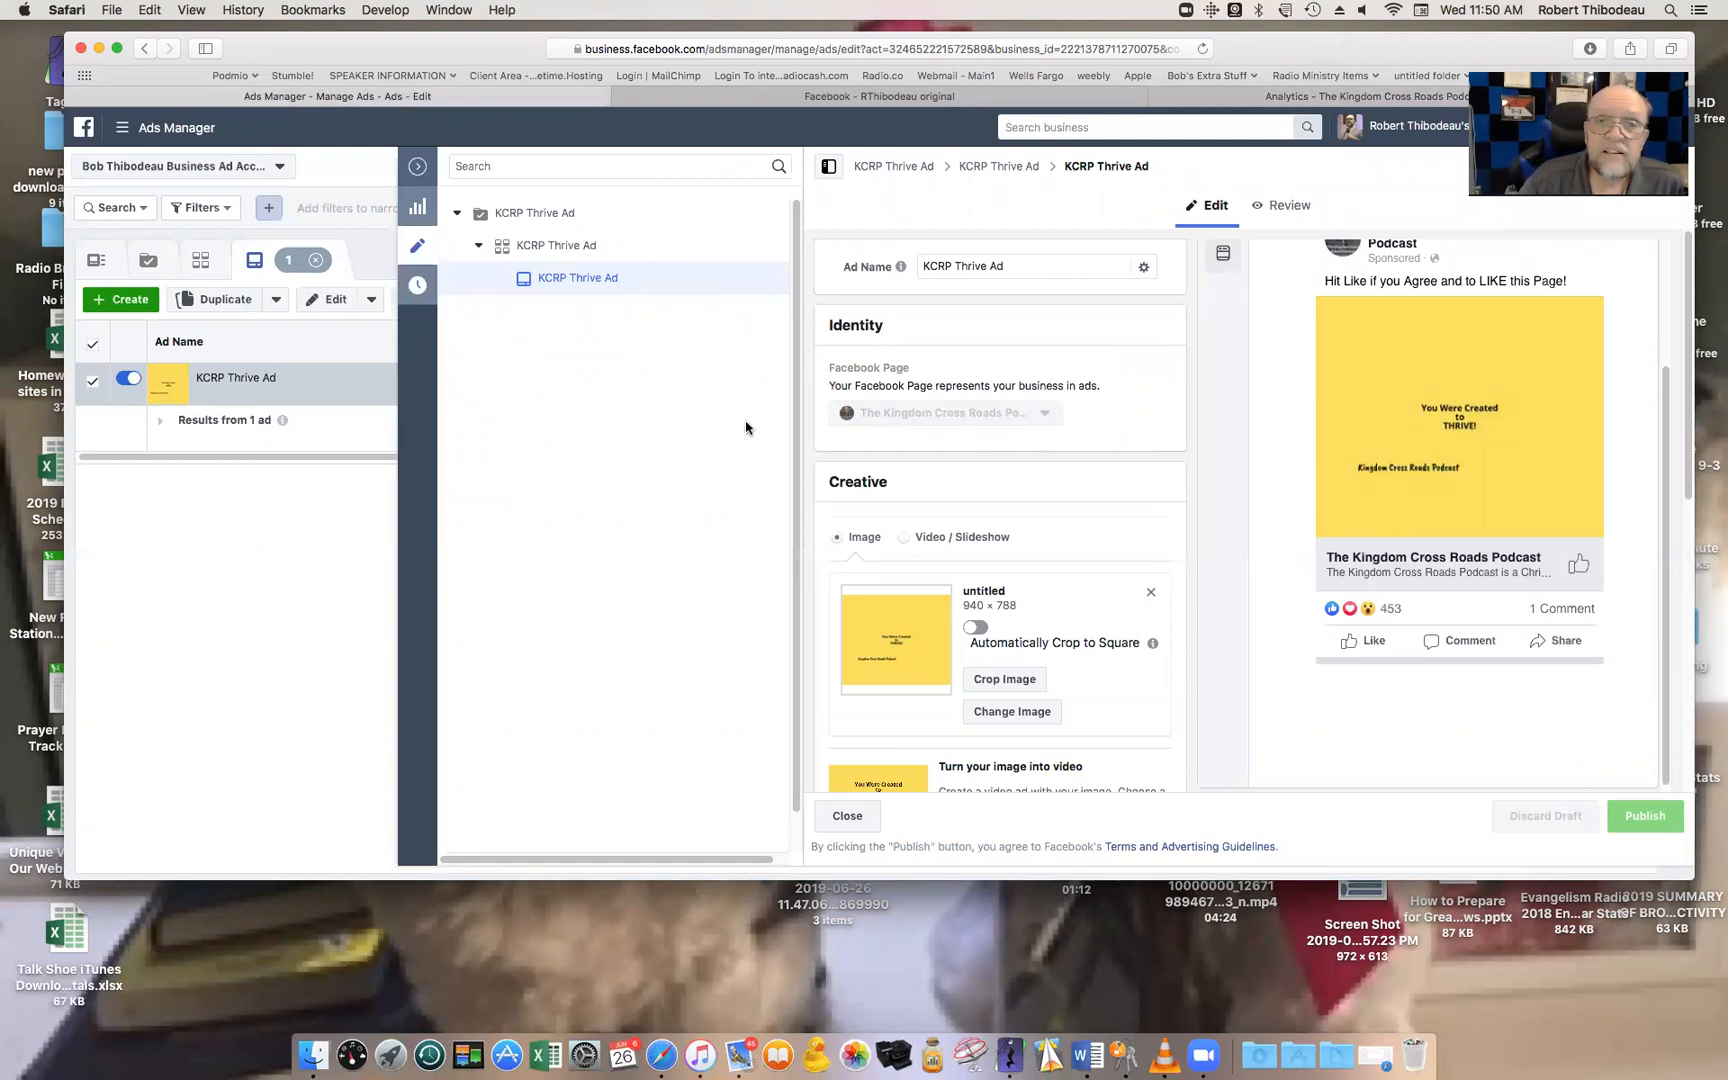
scroll(958, 430, "down", 3)
scroll(958, 430, "up", 3)
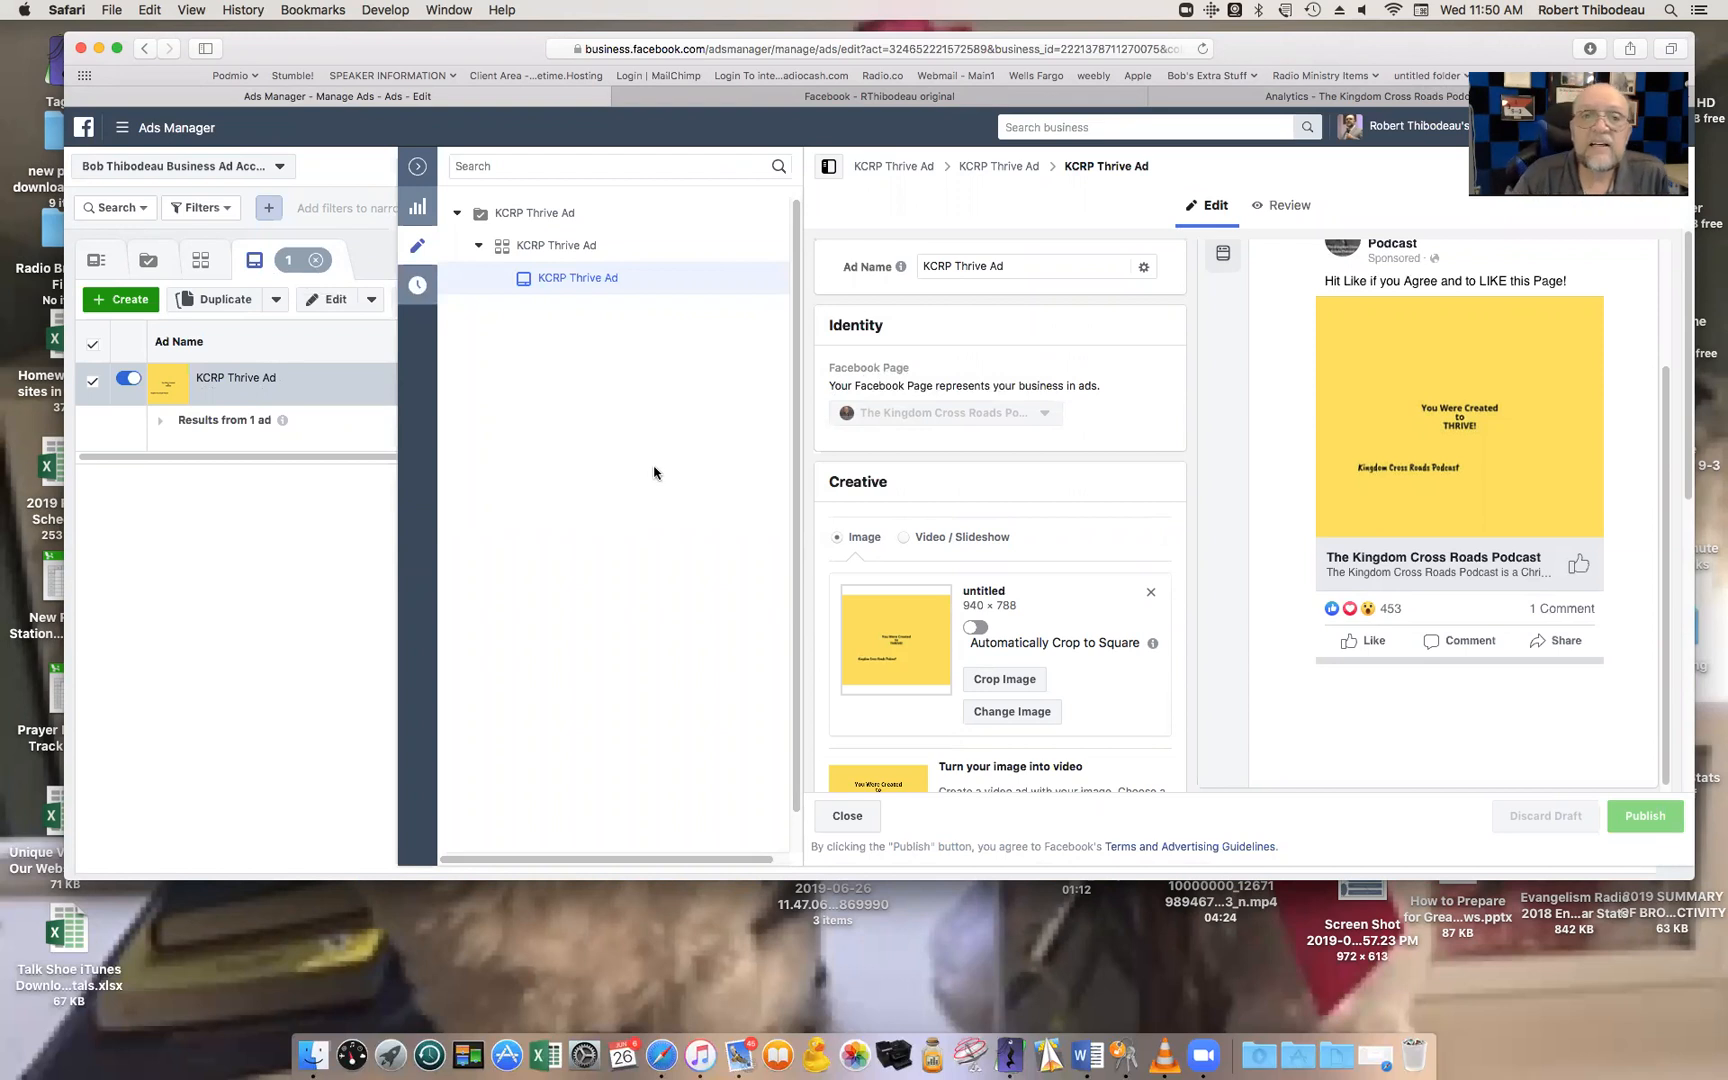
scroll(1043, 549, "down", 10)
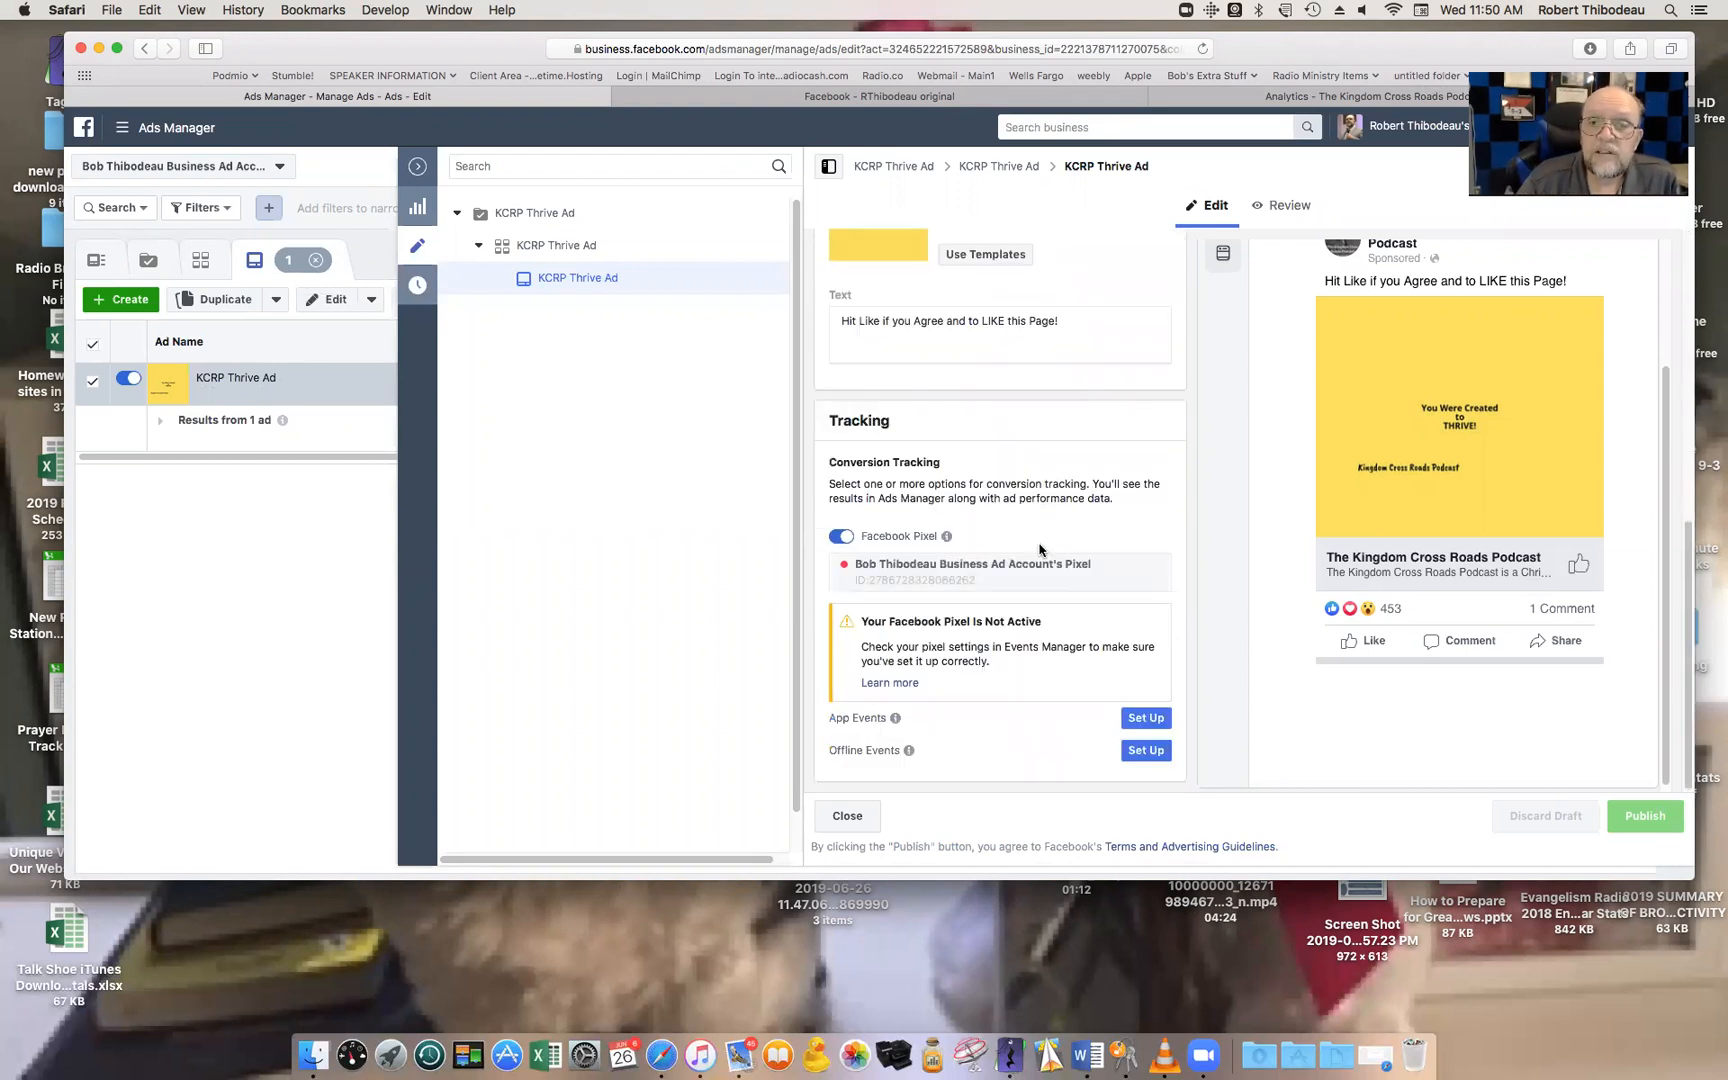
scroll(1038, 549, "up", 10)
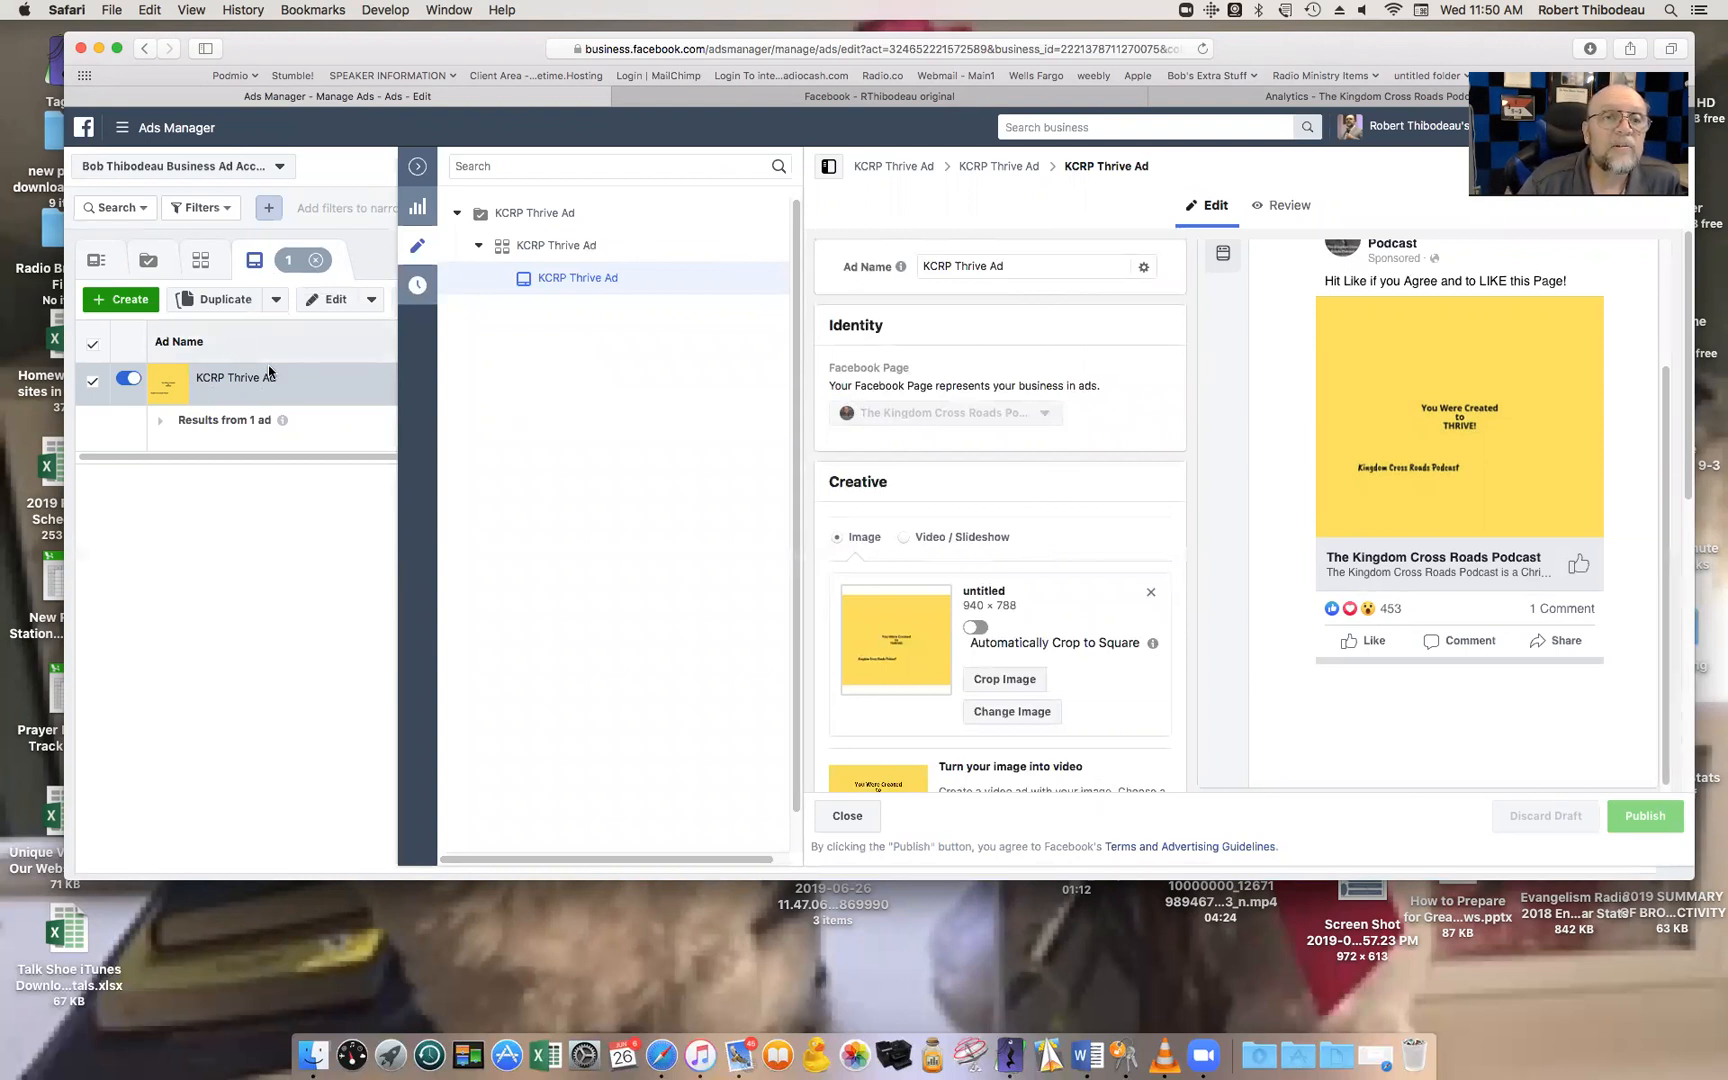
Close the ad editor, open the KCRP Thrive Ad ad set for editing, and review its budget, schedule and audience locations.
left_click(417, 166)
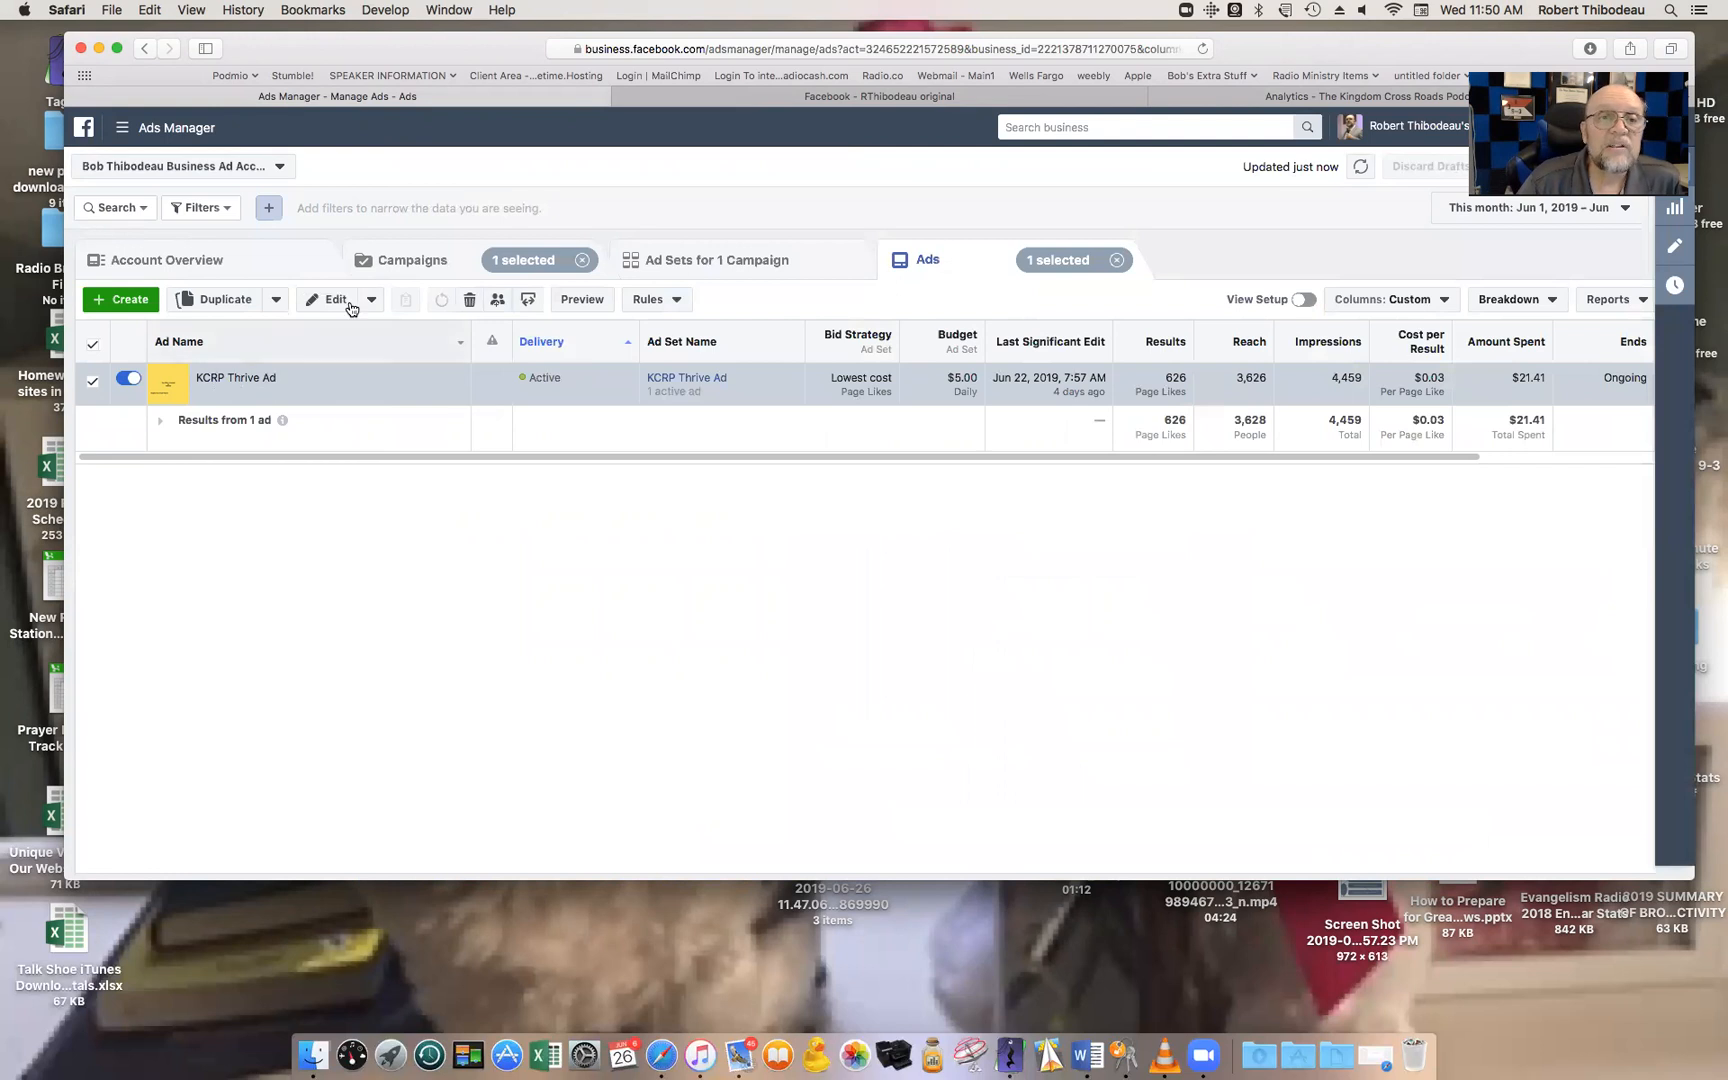
left_click(688, 262)
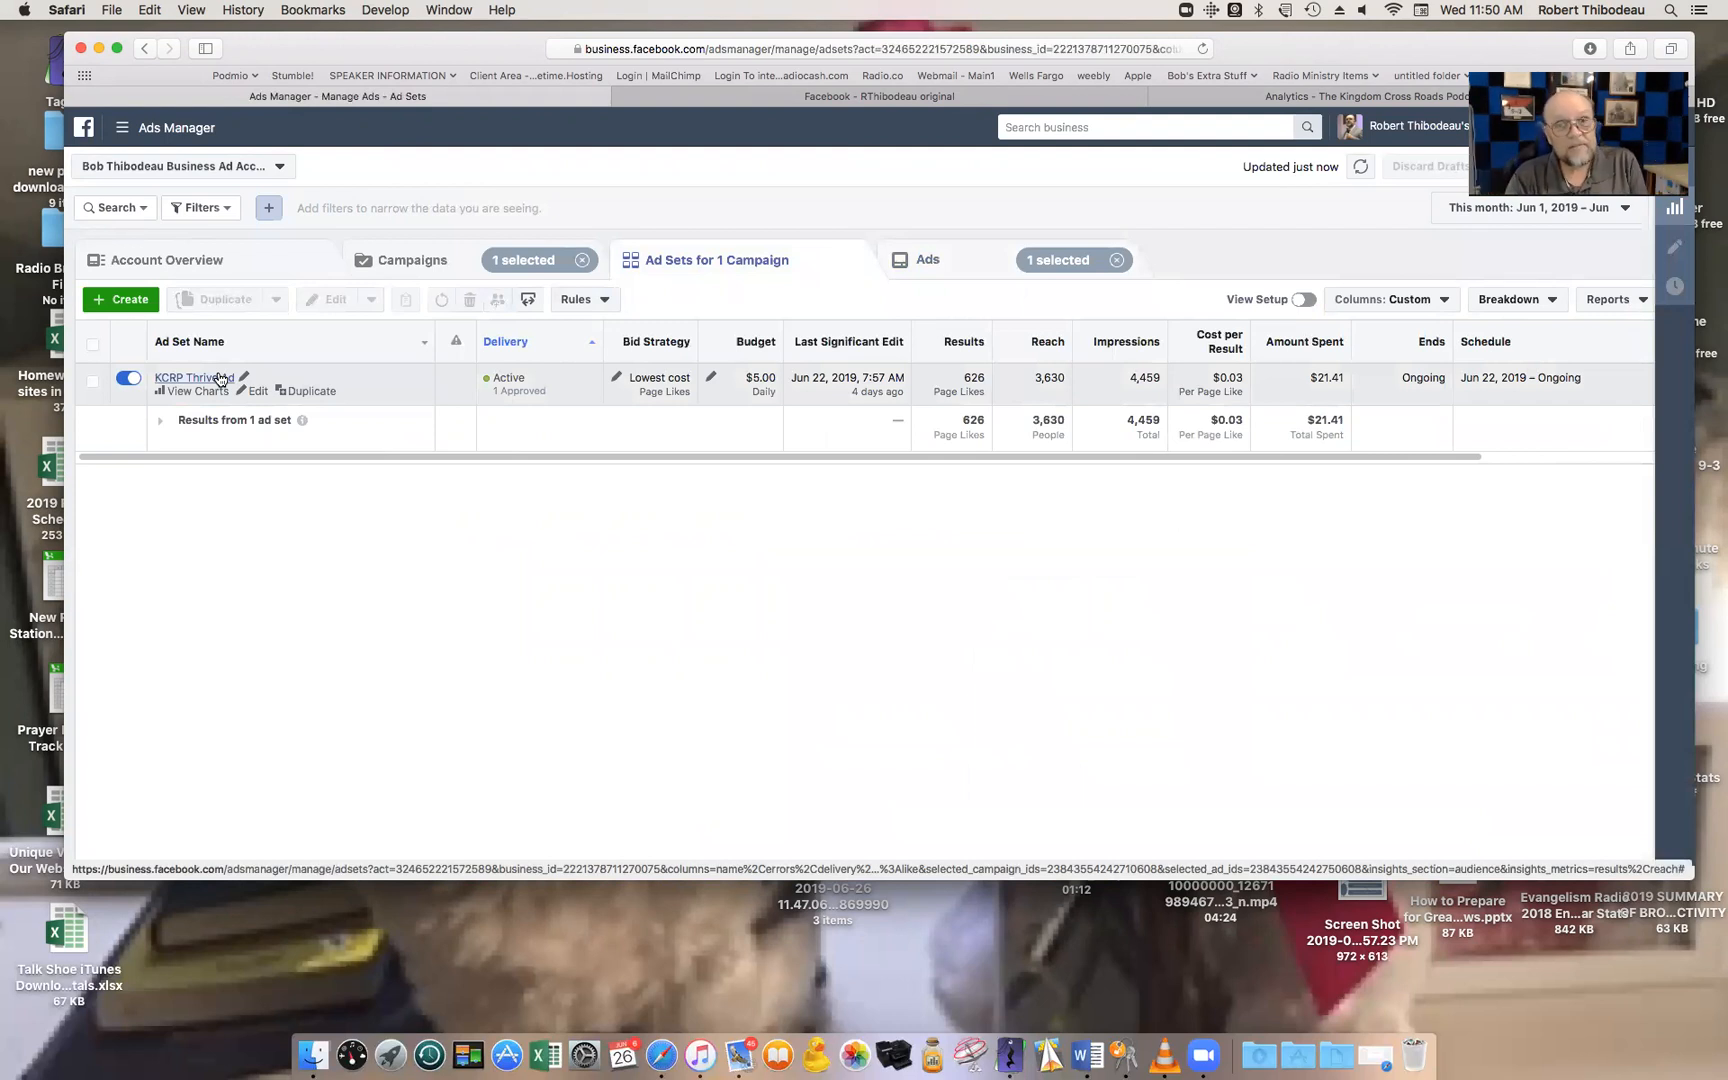
left_click(257, 392)
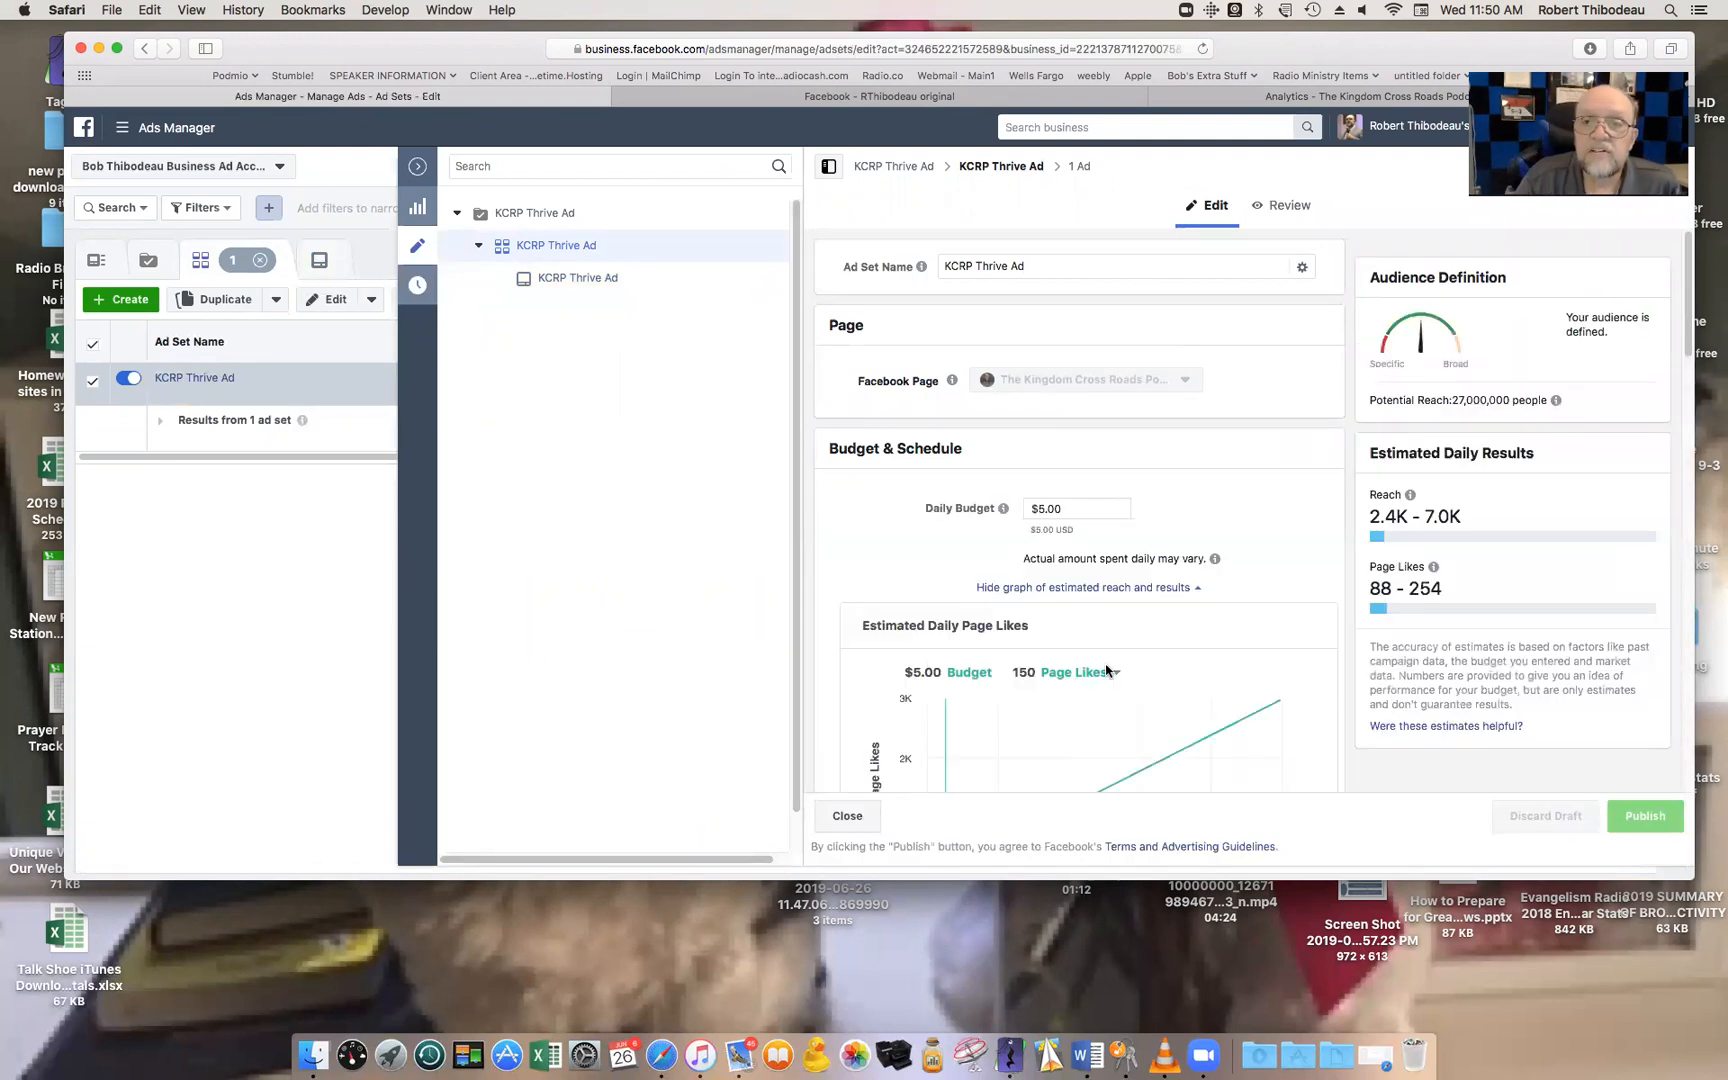
scroll(1158, 605, "down", 10)
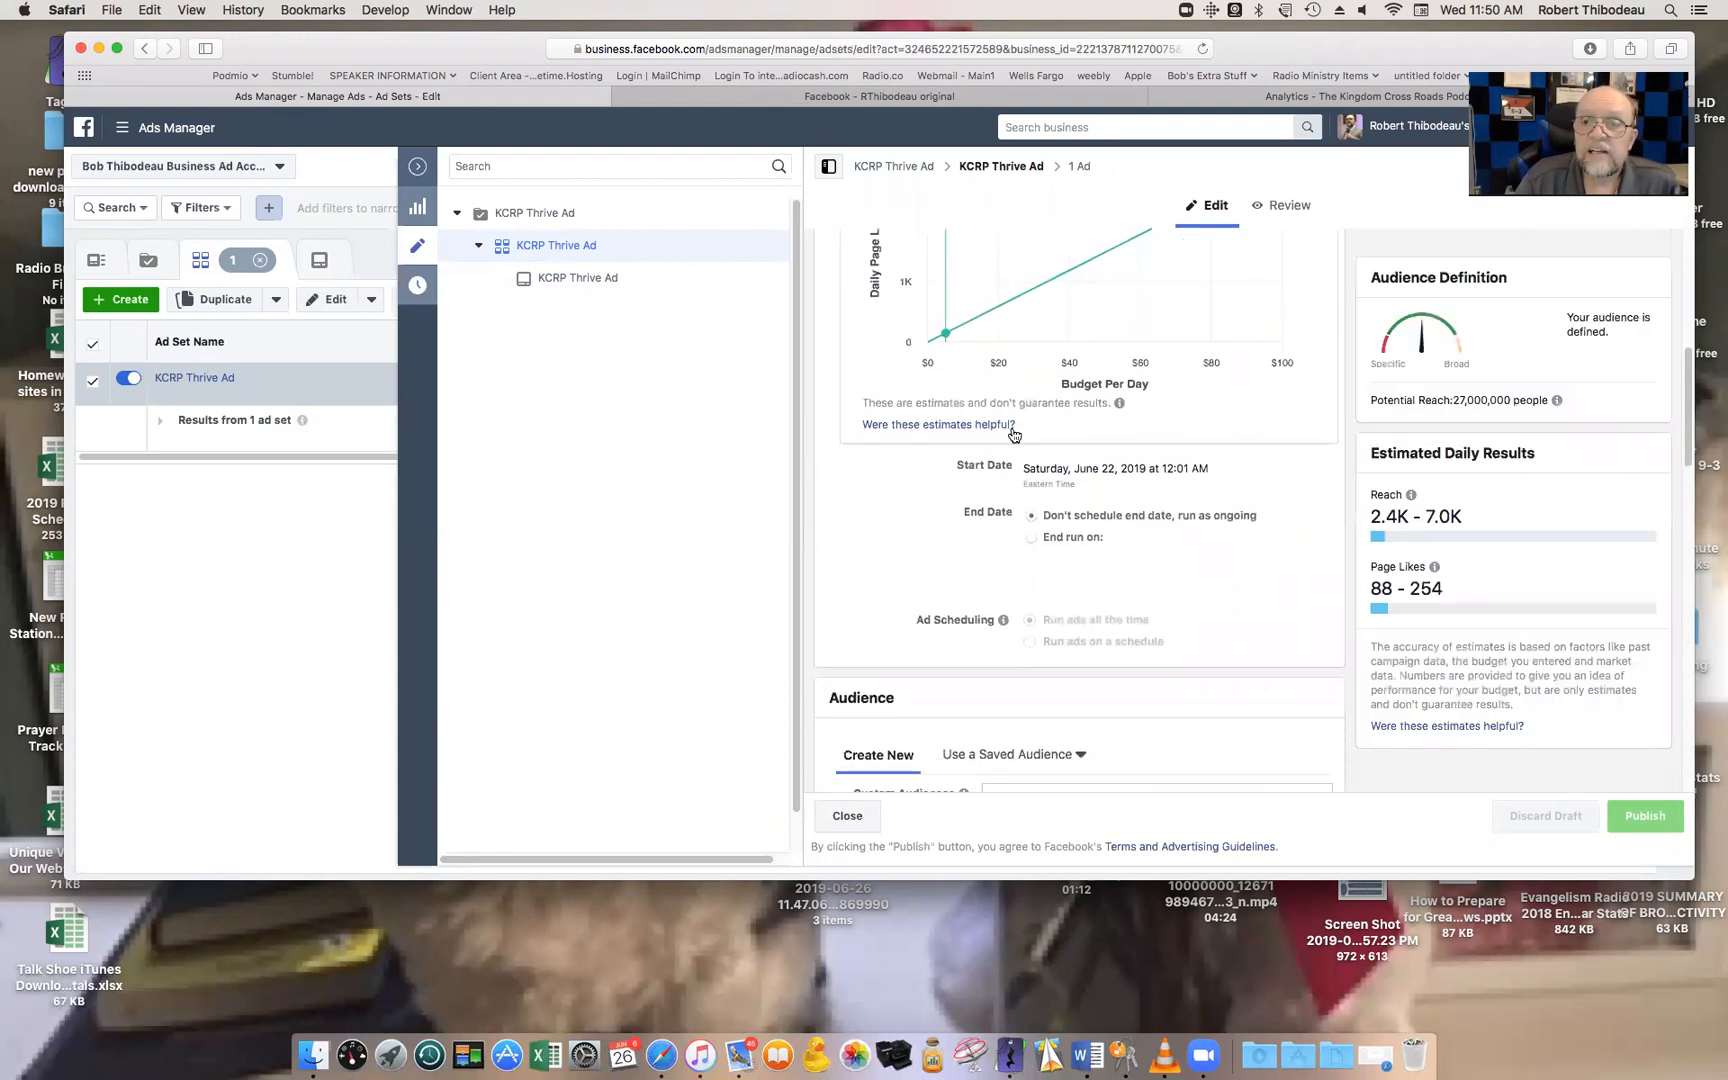
scroll(1130, 525, "down", 3)
scroll(1128, 524, "down", 5)
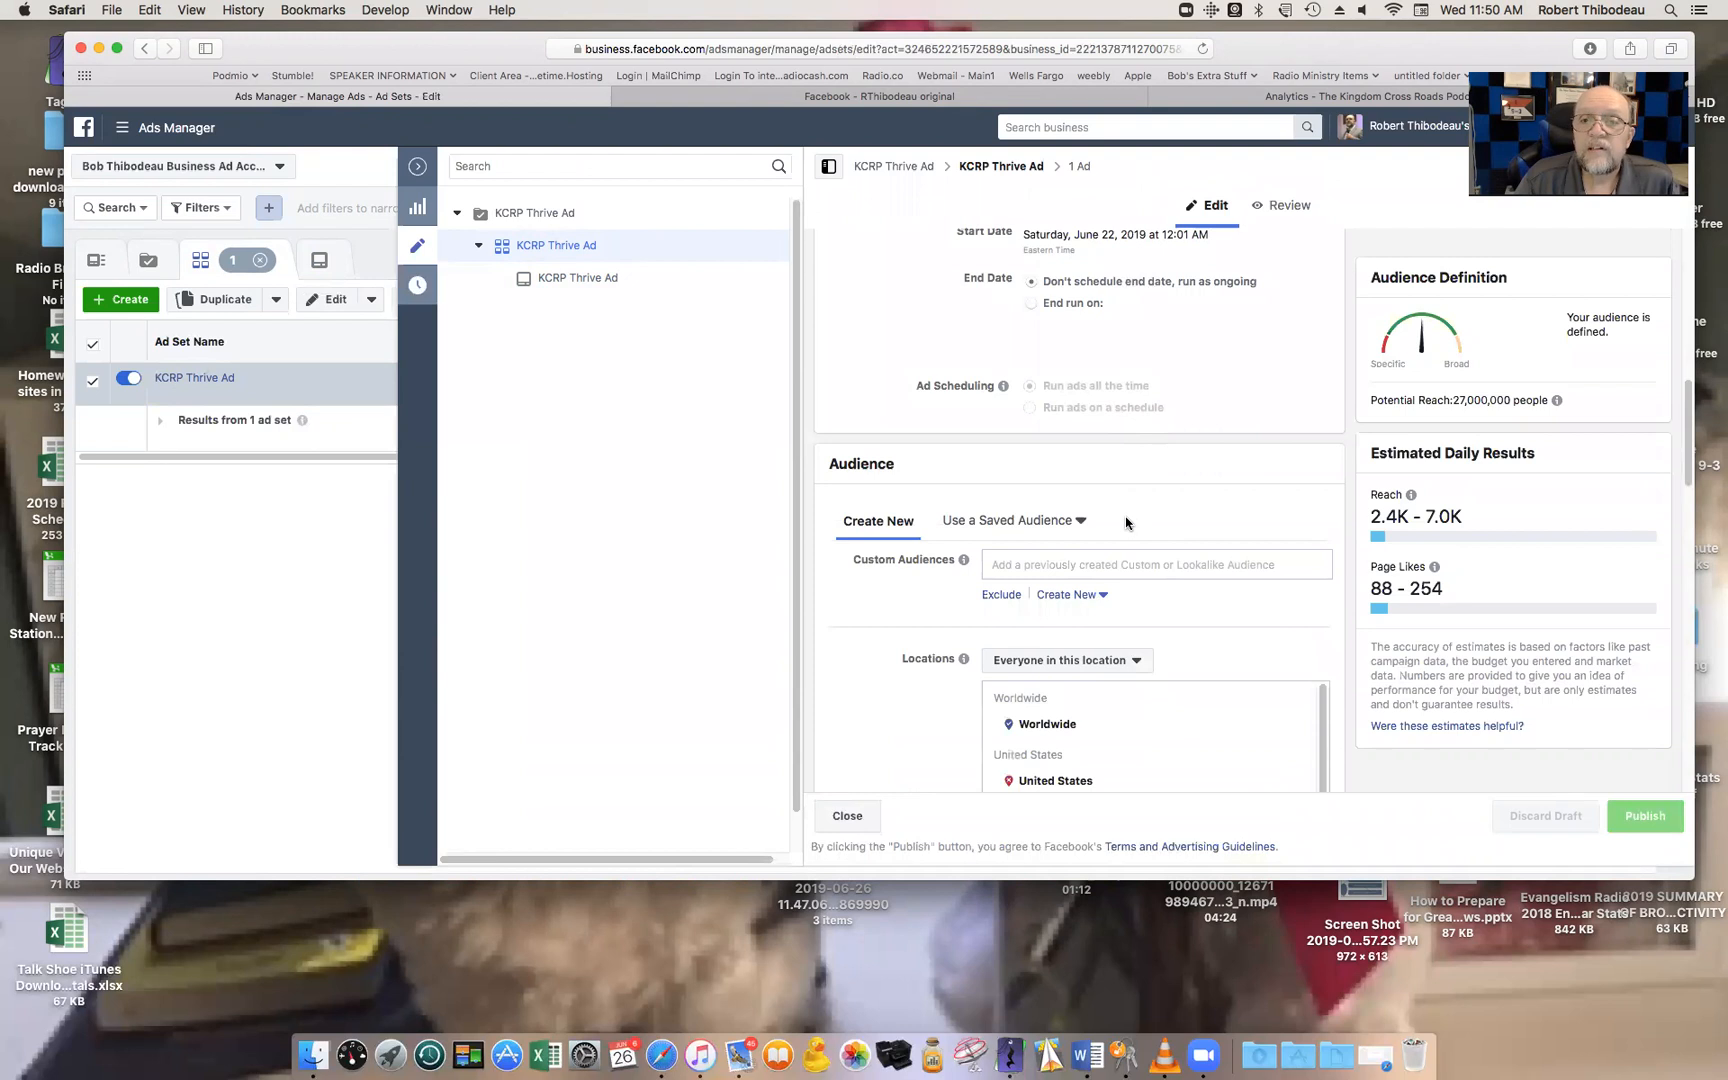
scroll(1134, 526, "down", 1)
scroll(1095, 565, "up", 2)
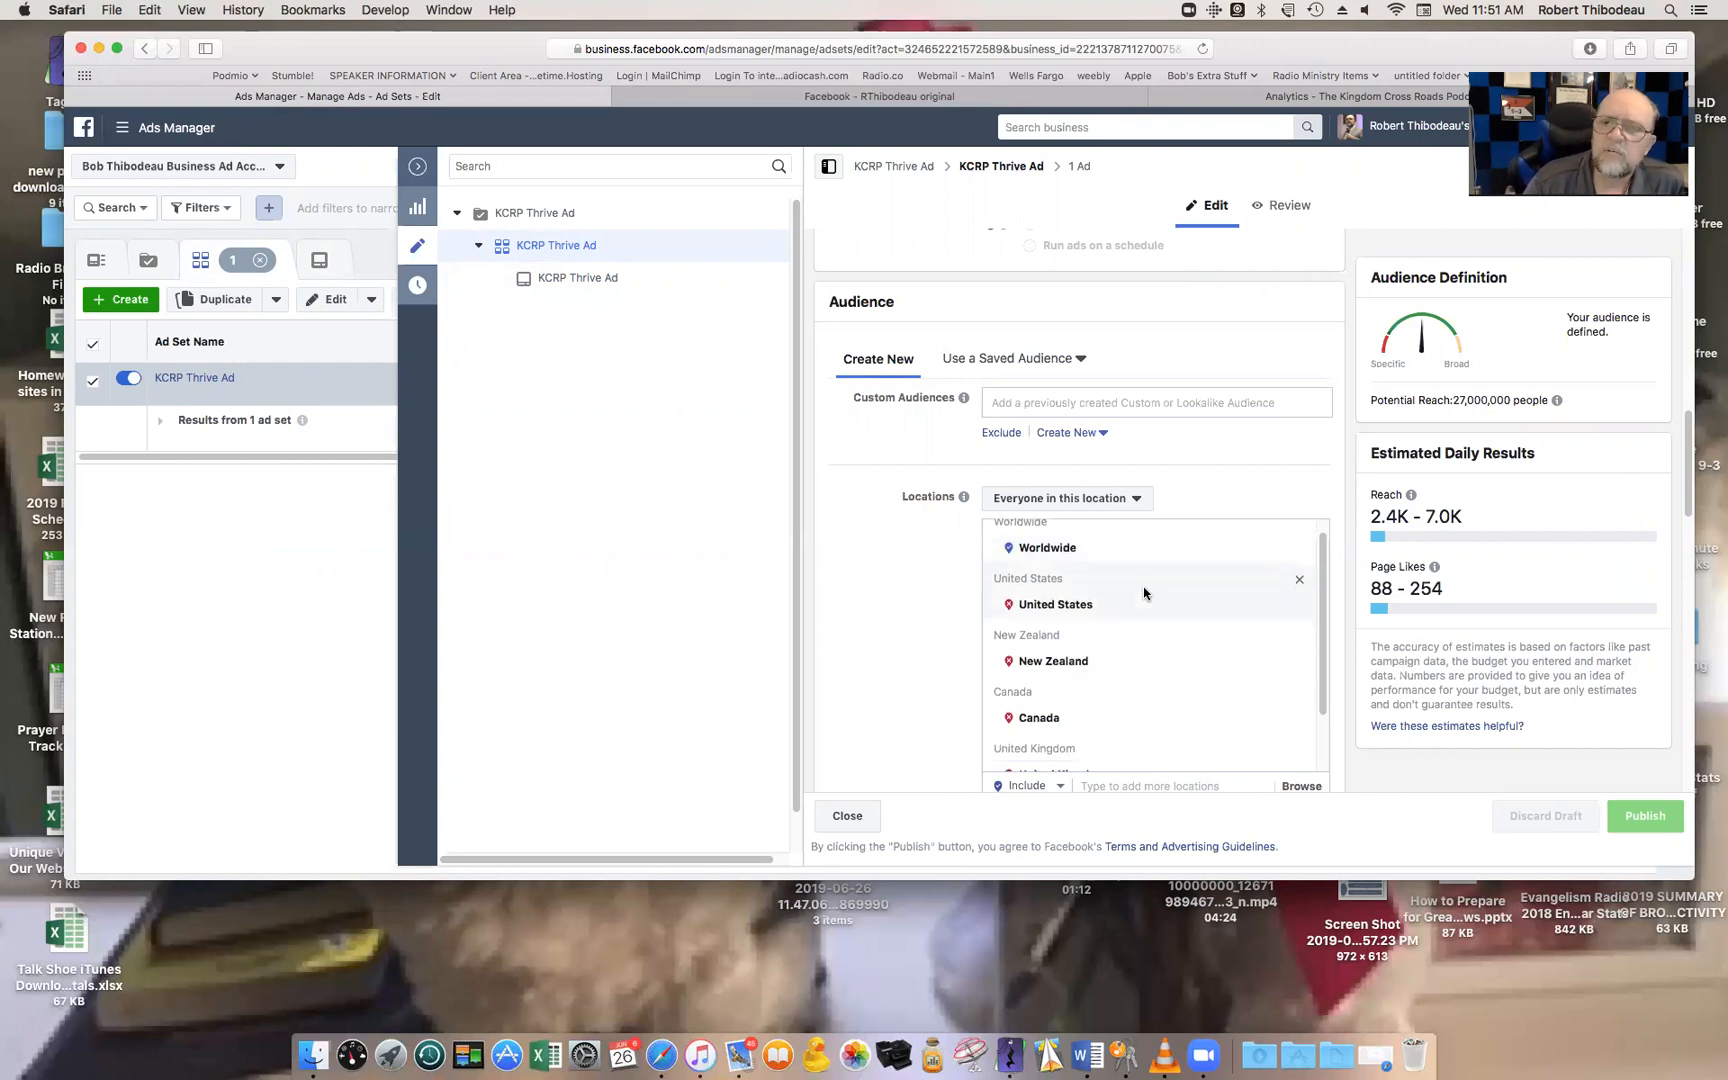
Review the countries in the ad set's audience locations and remove New Zealand from the list.
scroll(1080, 612, "down", 1)
scroll(1075, 618, "down", 5)
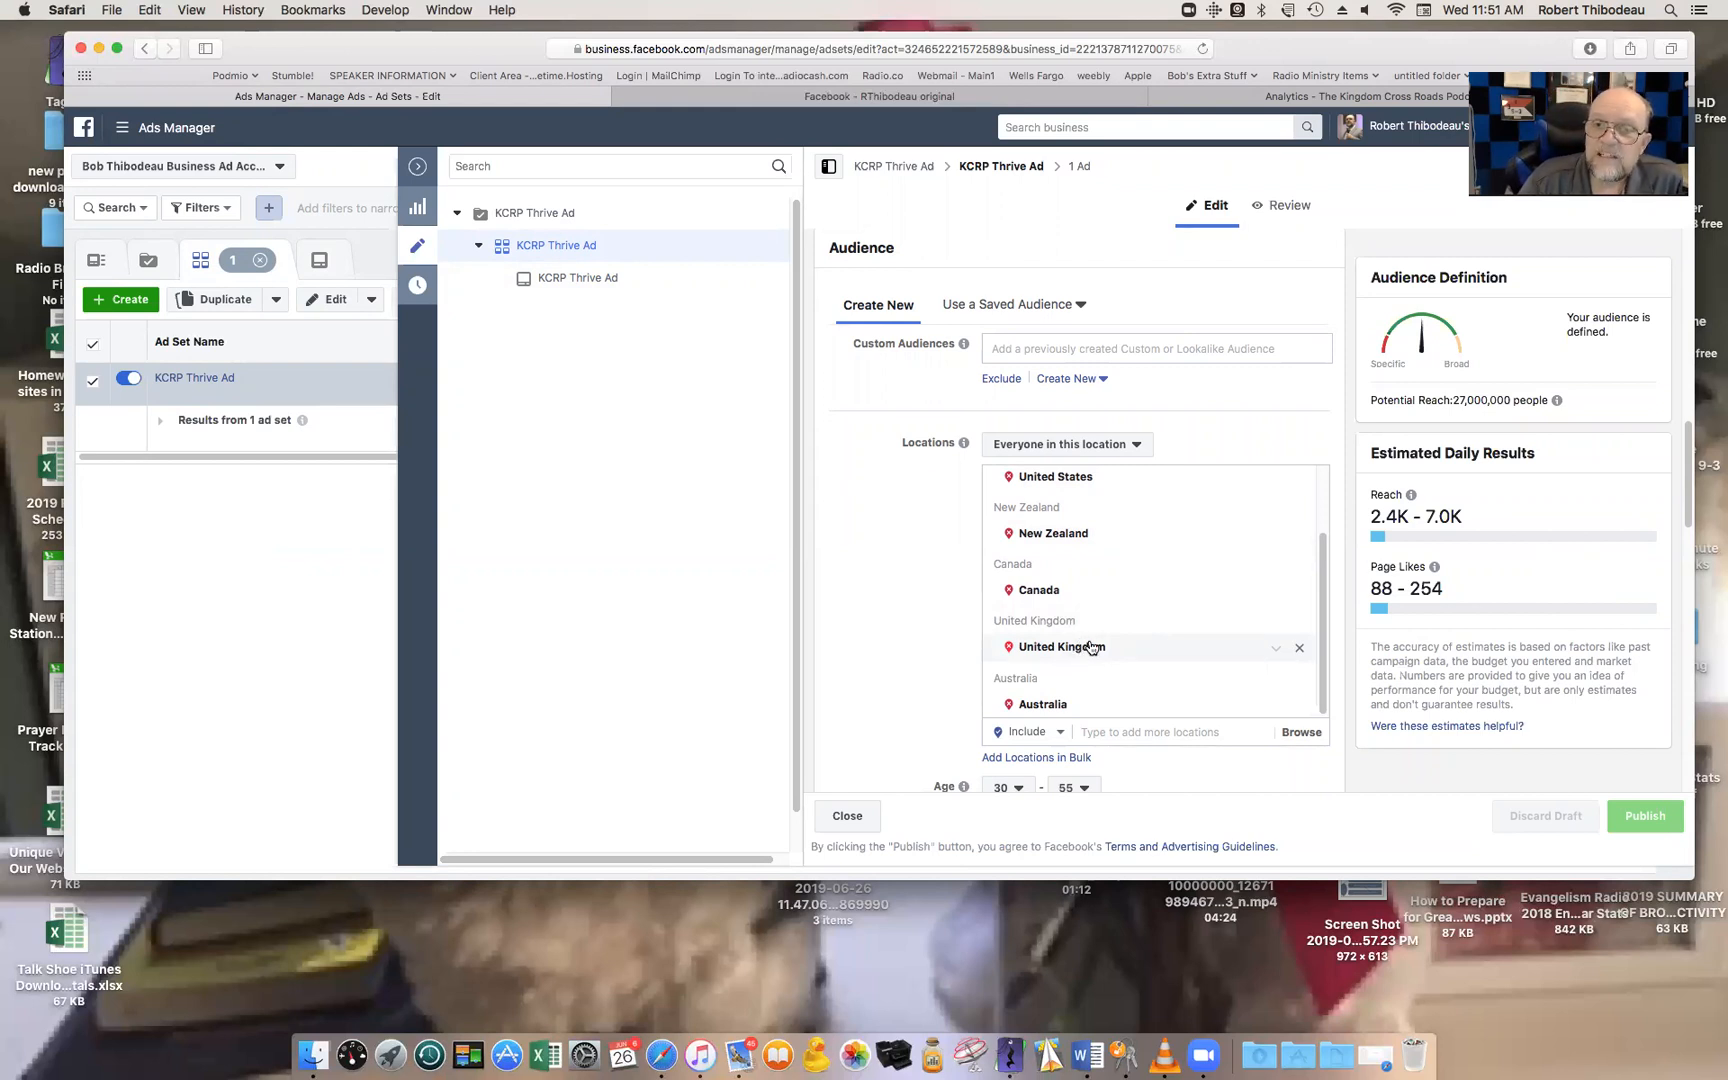
scroll(1065, 605, "up", 1)
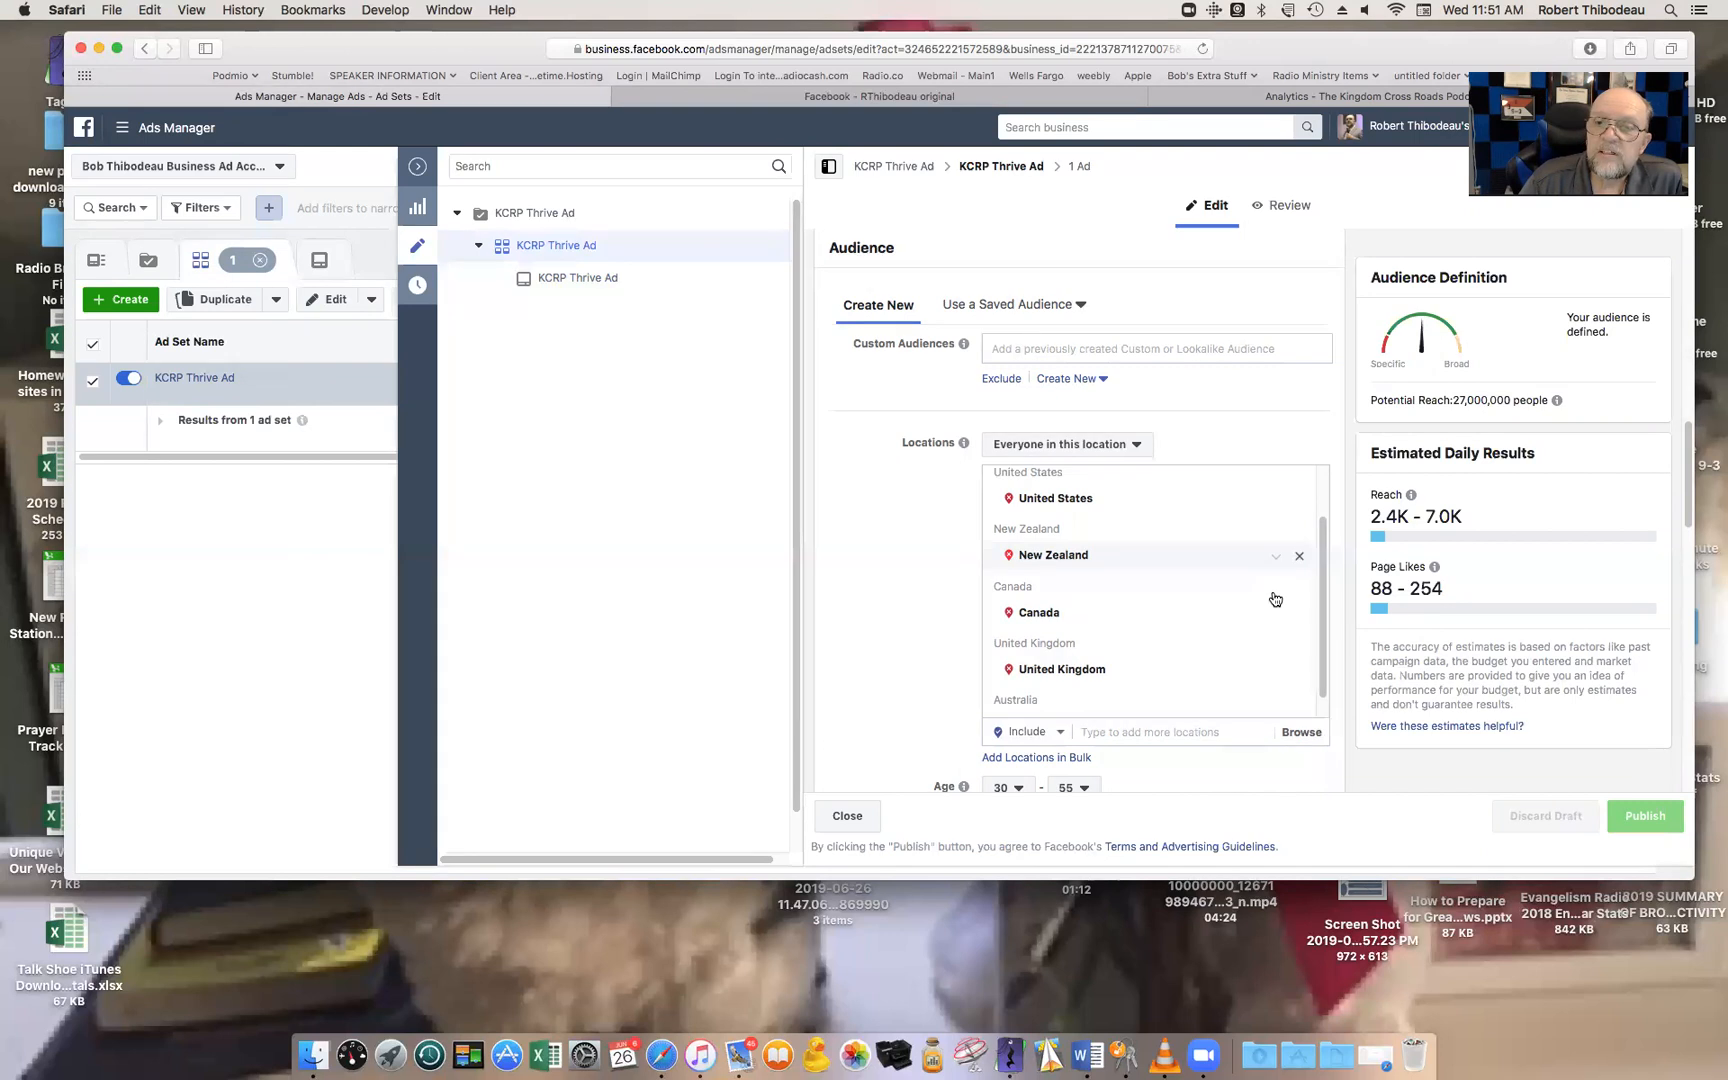
scroll(1275, 598, "down", 5)
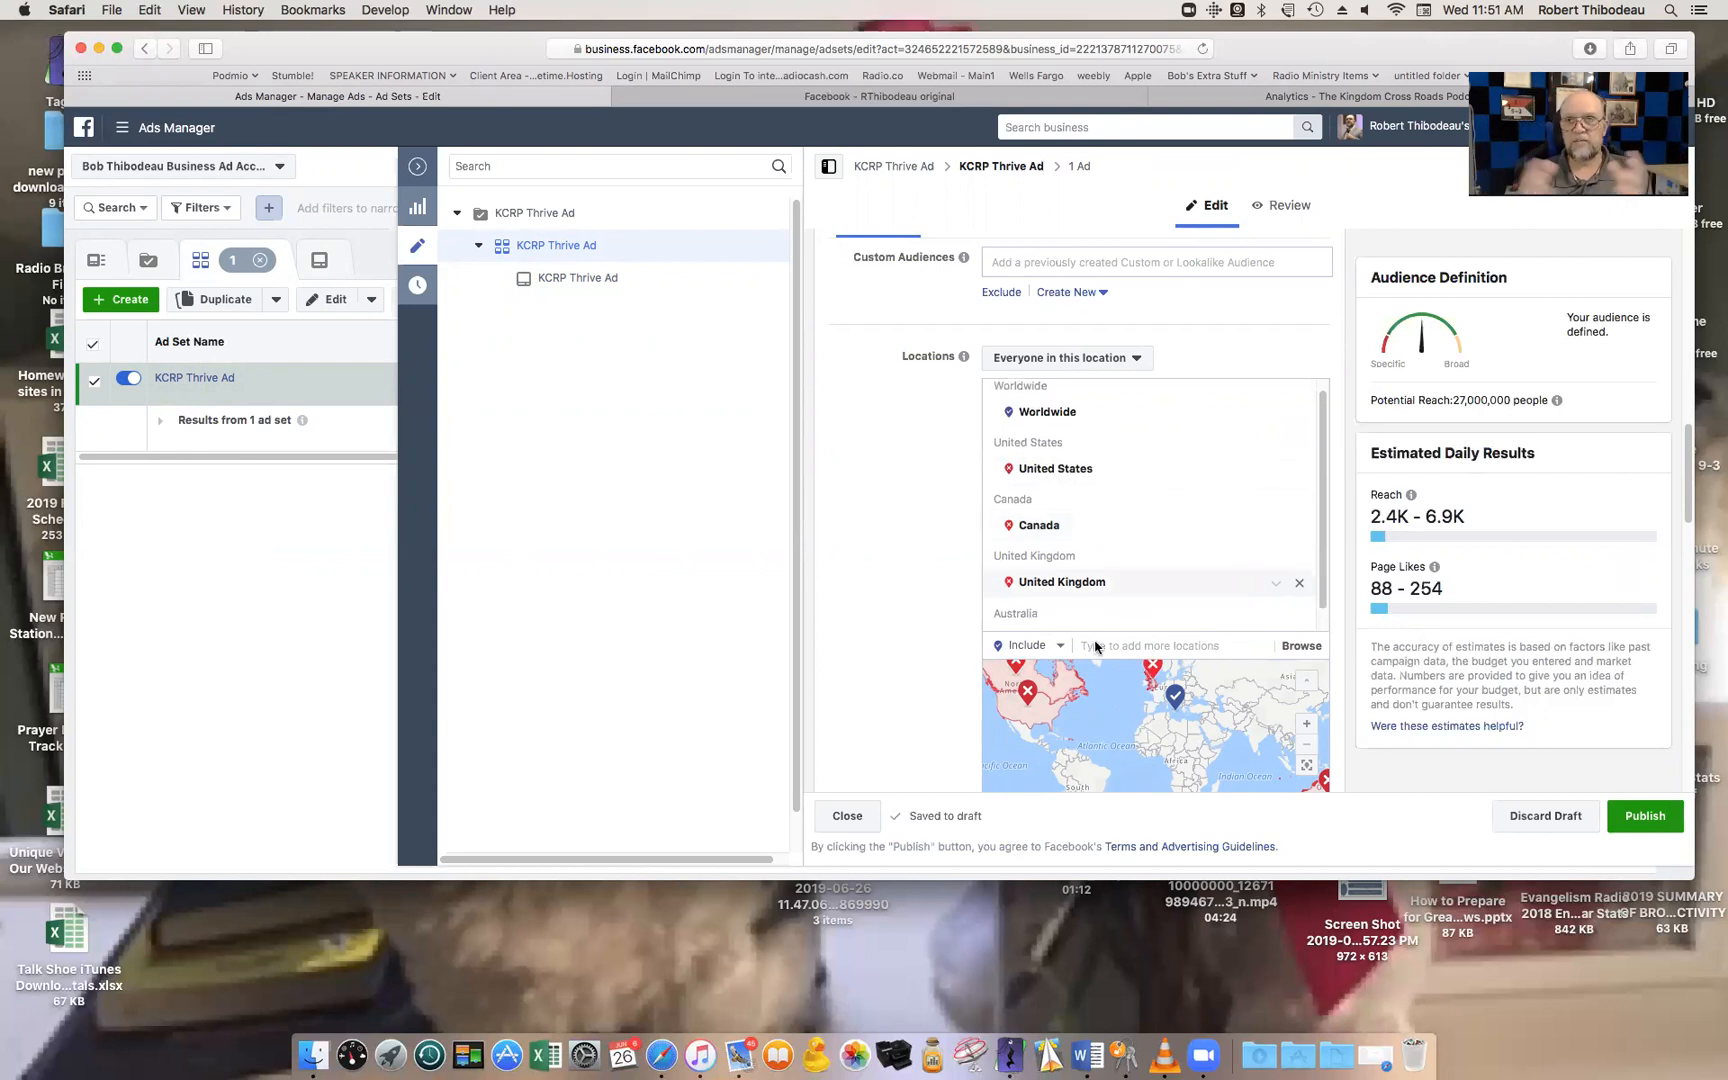
Examine the audience locations map, including the marked regions around Australia and Europe.
scroll(1095, 647, "down", 3)
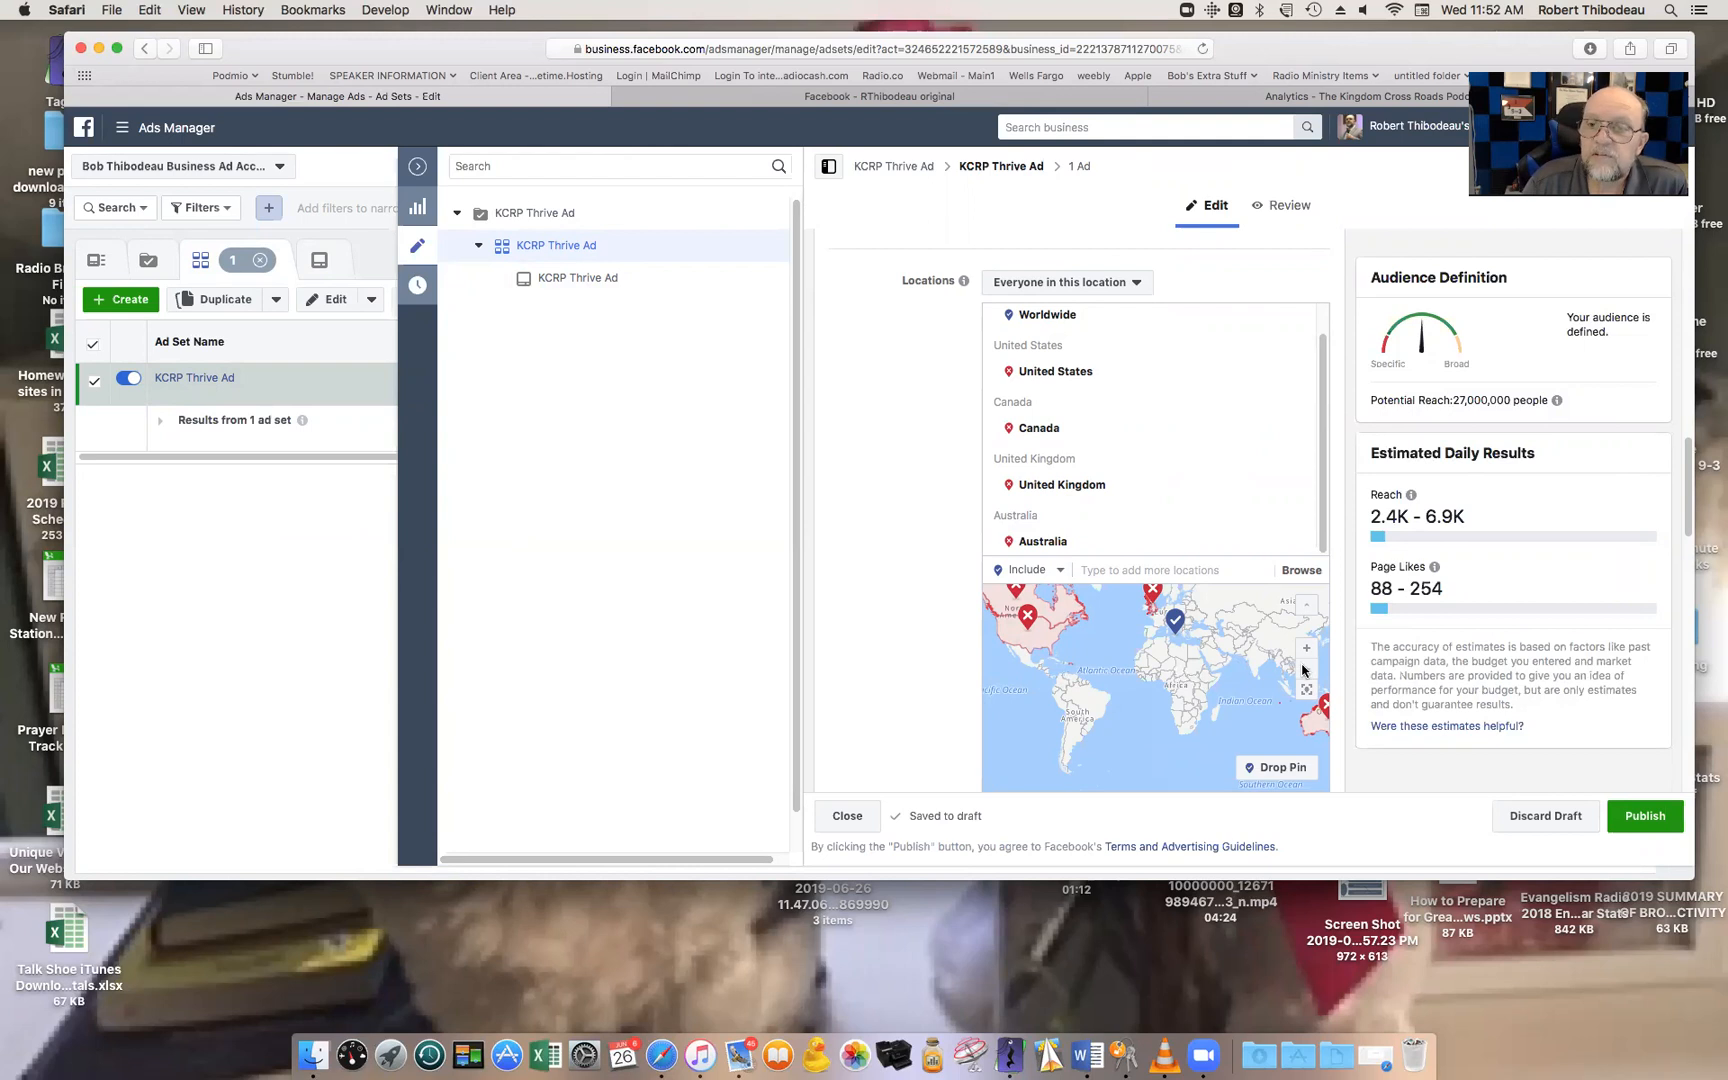
left_click_drag(1266, 663, 1087, 645)
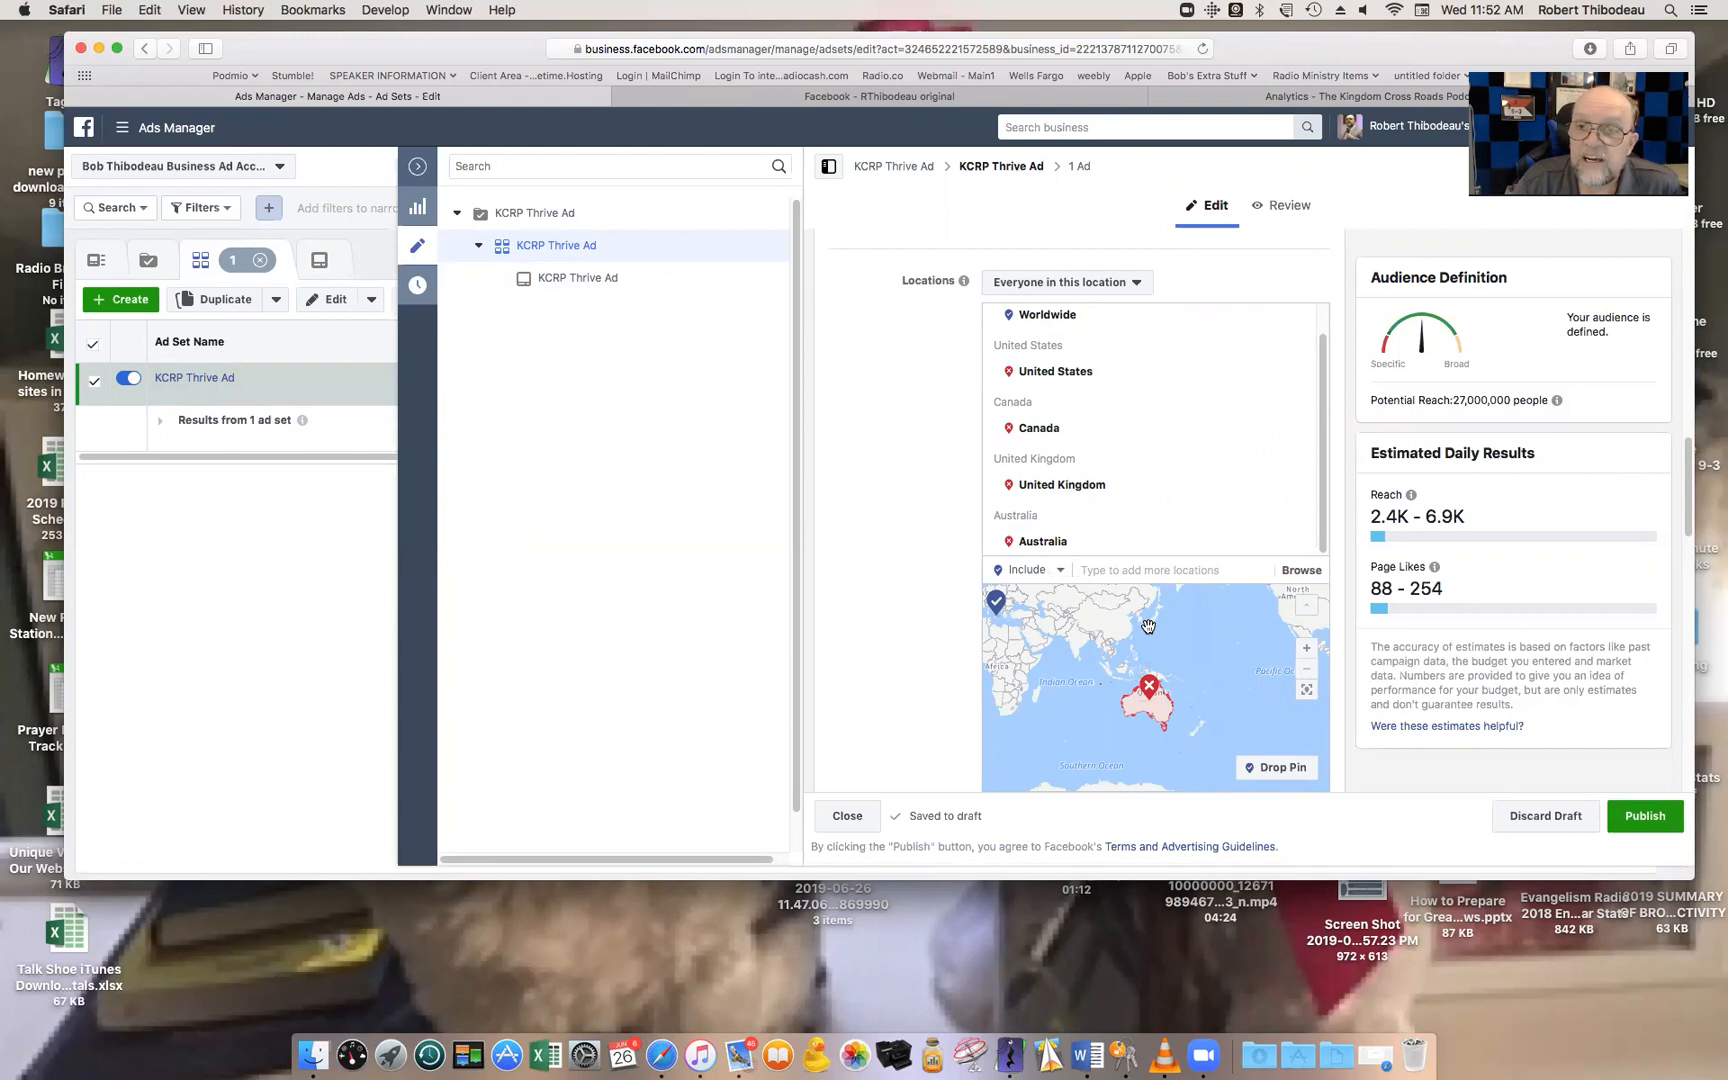
left_click_drag(1130, 632, 1230, 648)
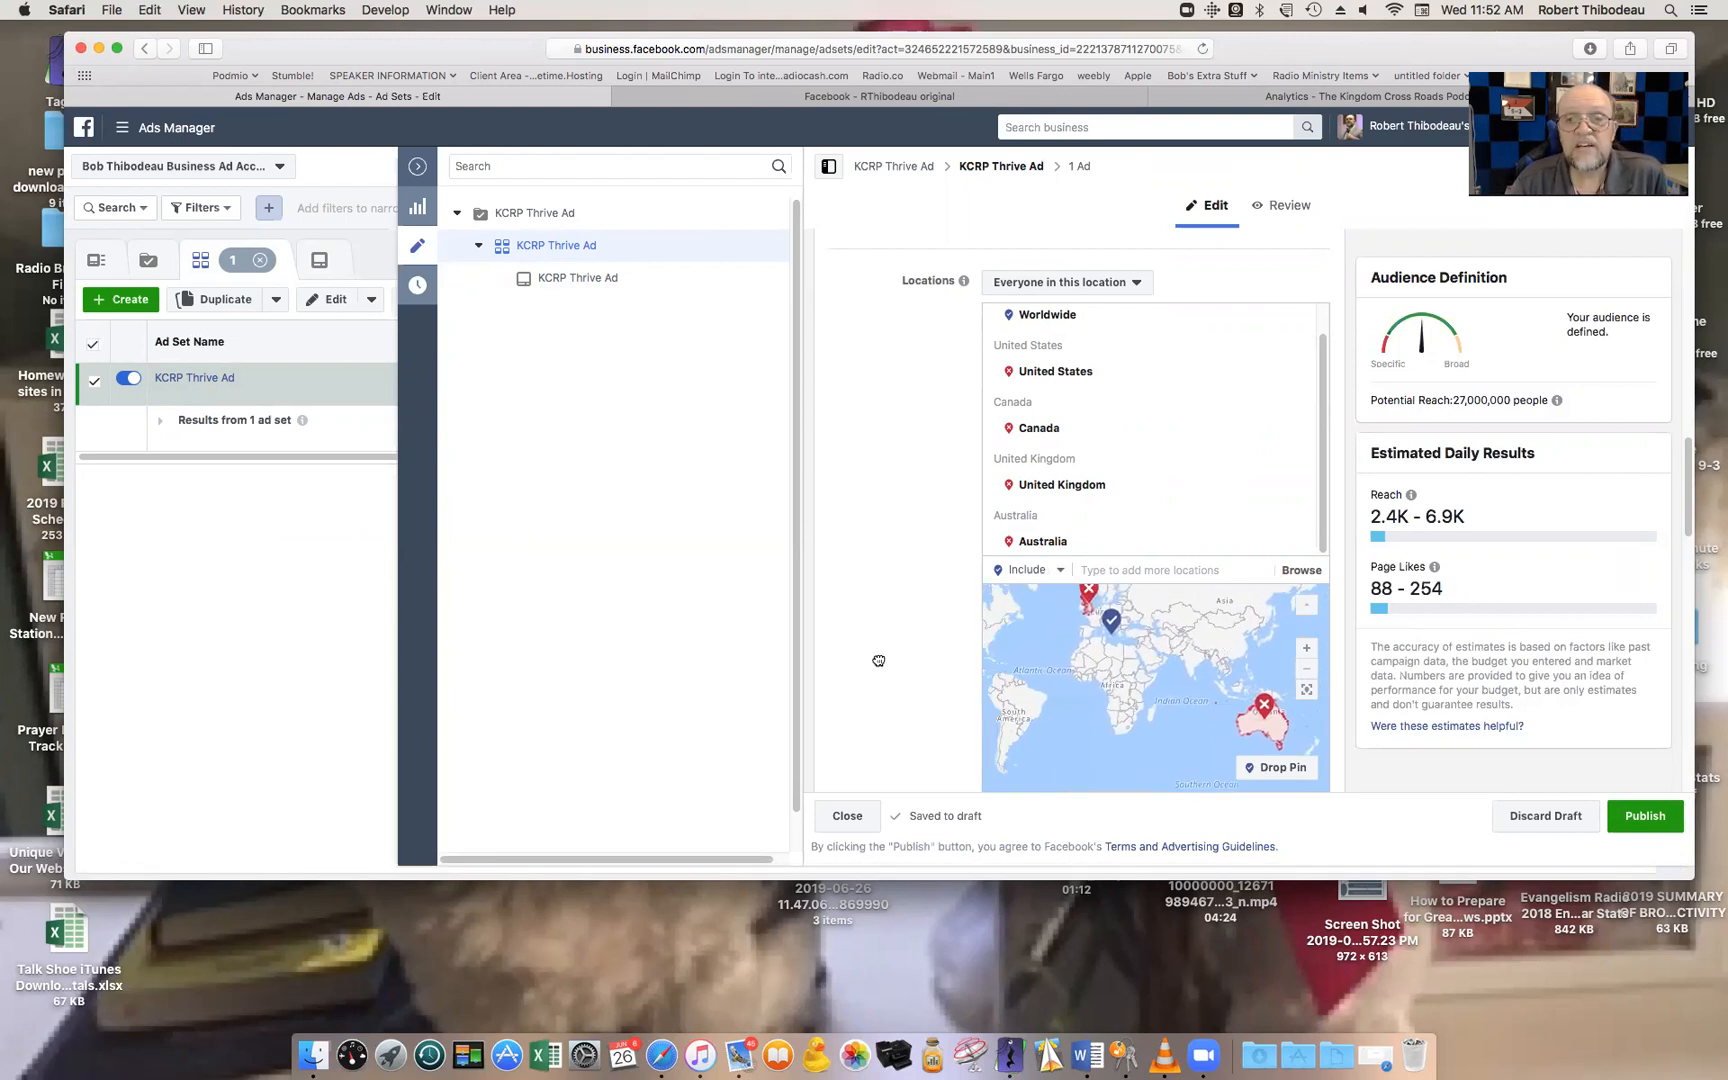
Review the ad set's detailed targeting interests and page connections, and publish the edited ad set.
scroll(883, 655, "down", 10)
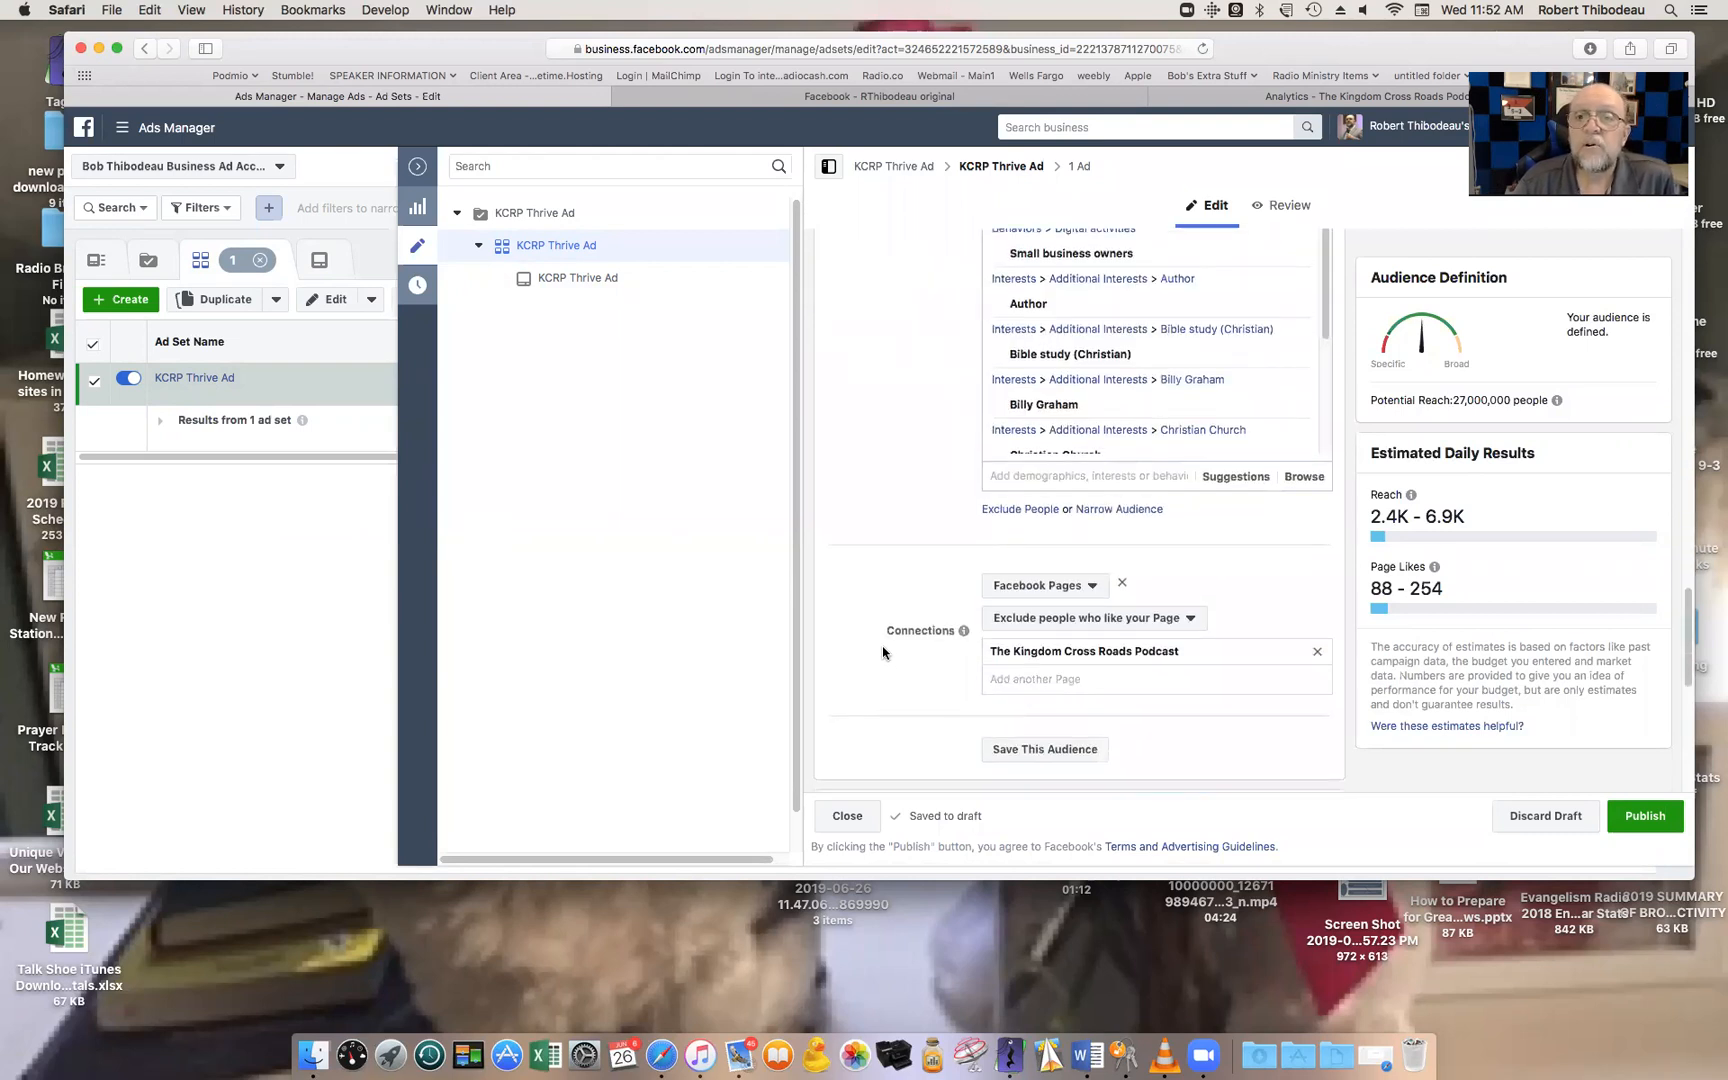
scroll(890, 620, "up", 3)
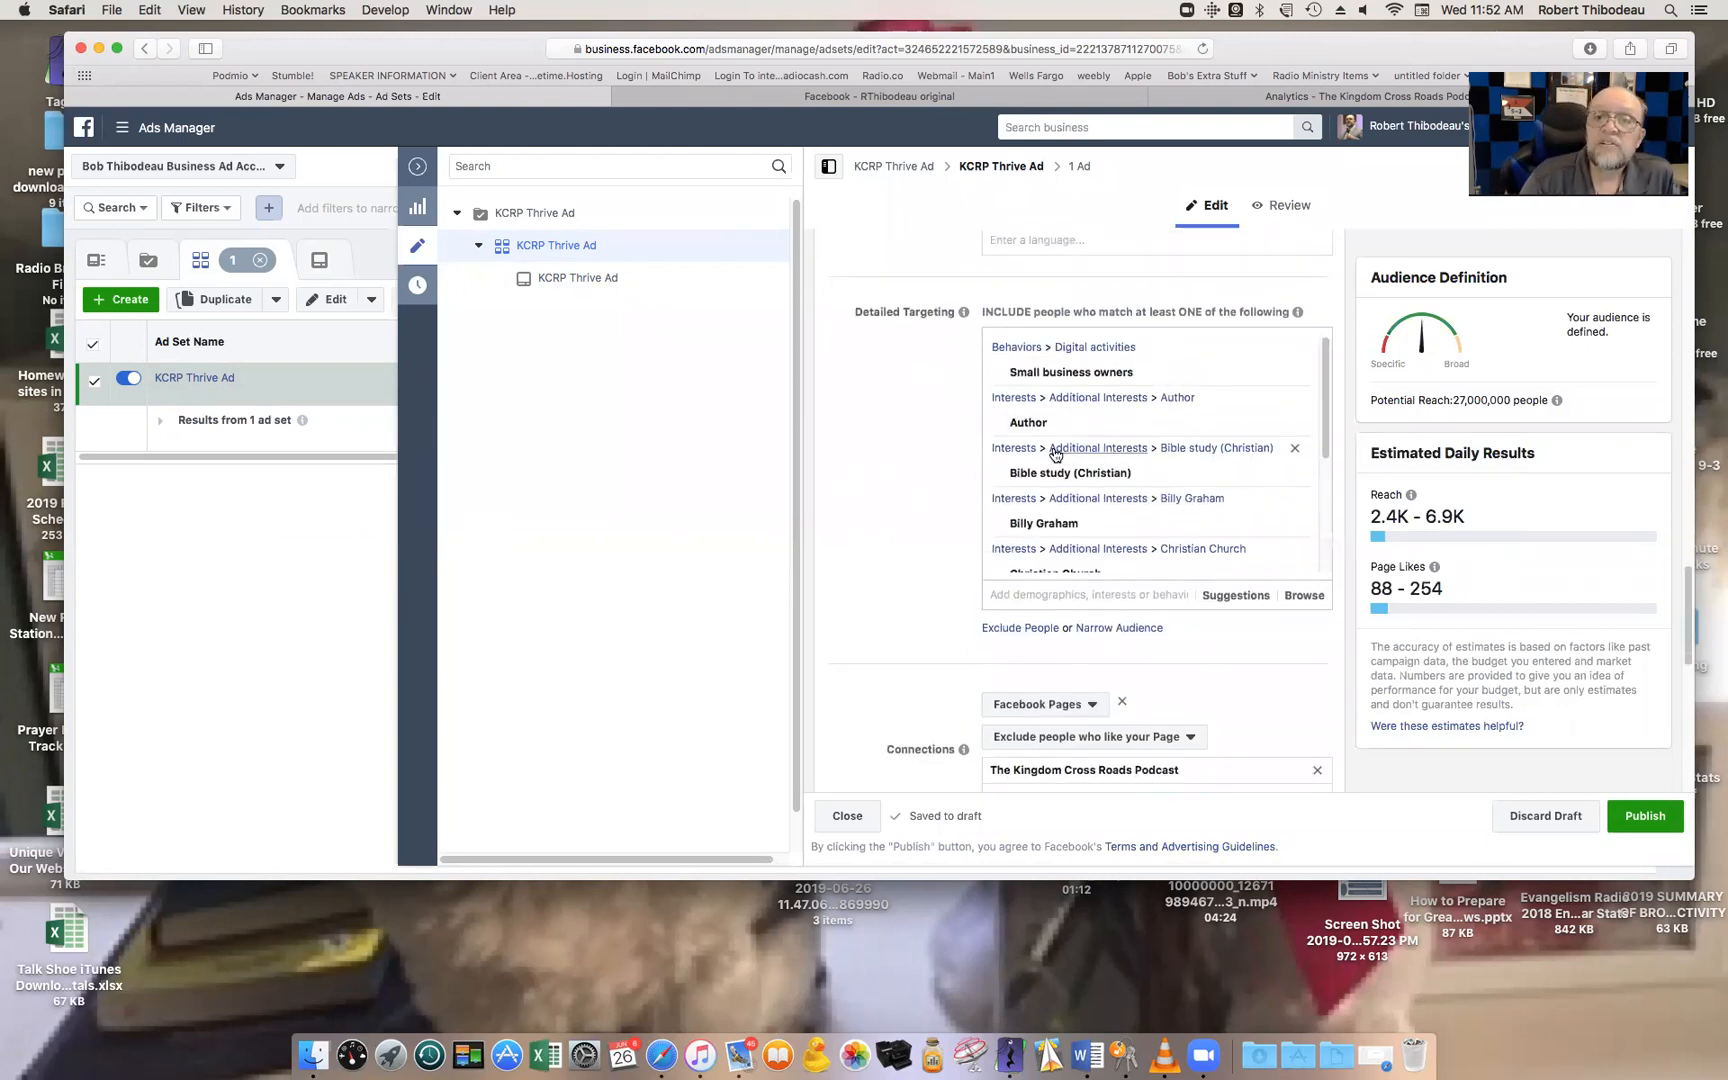
scroll(1072, 460, "down", 1)
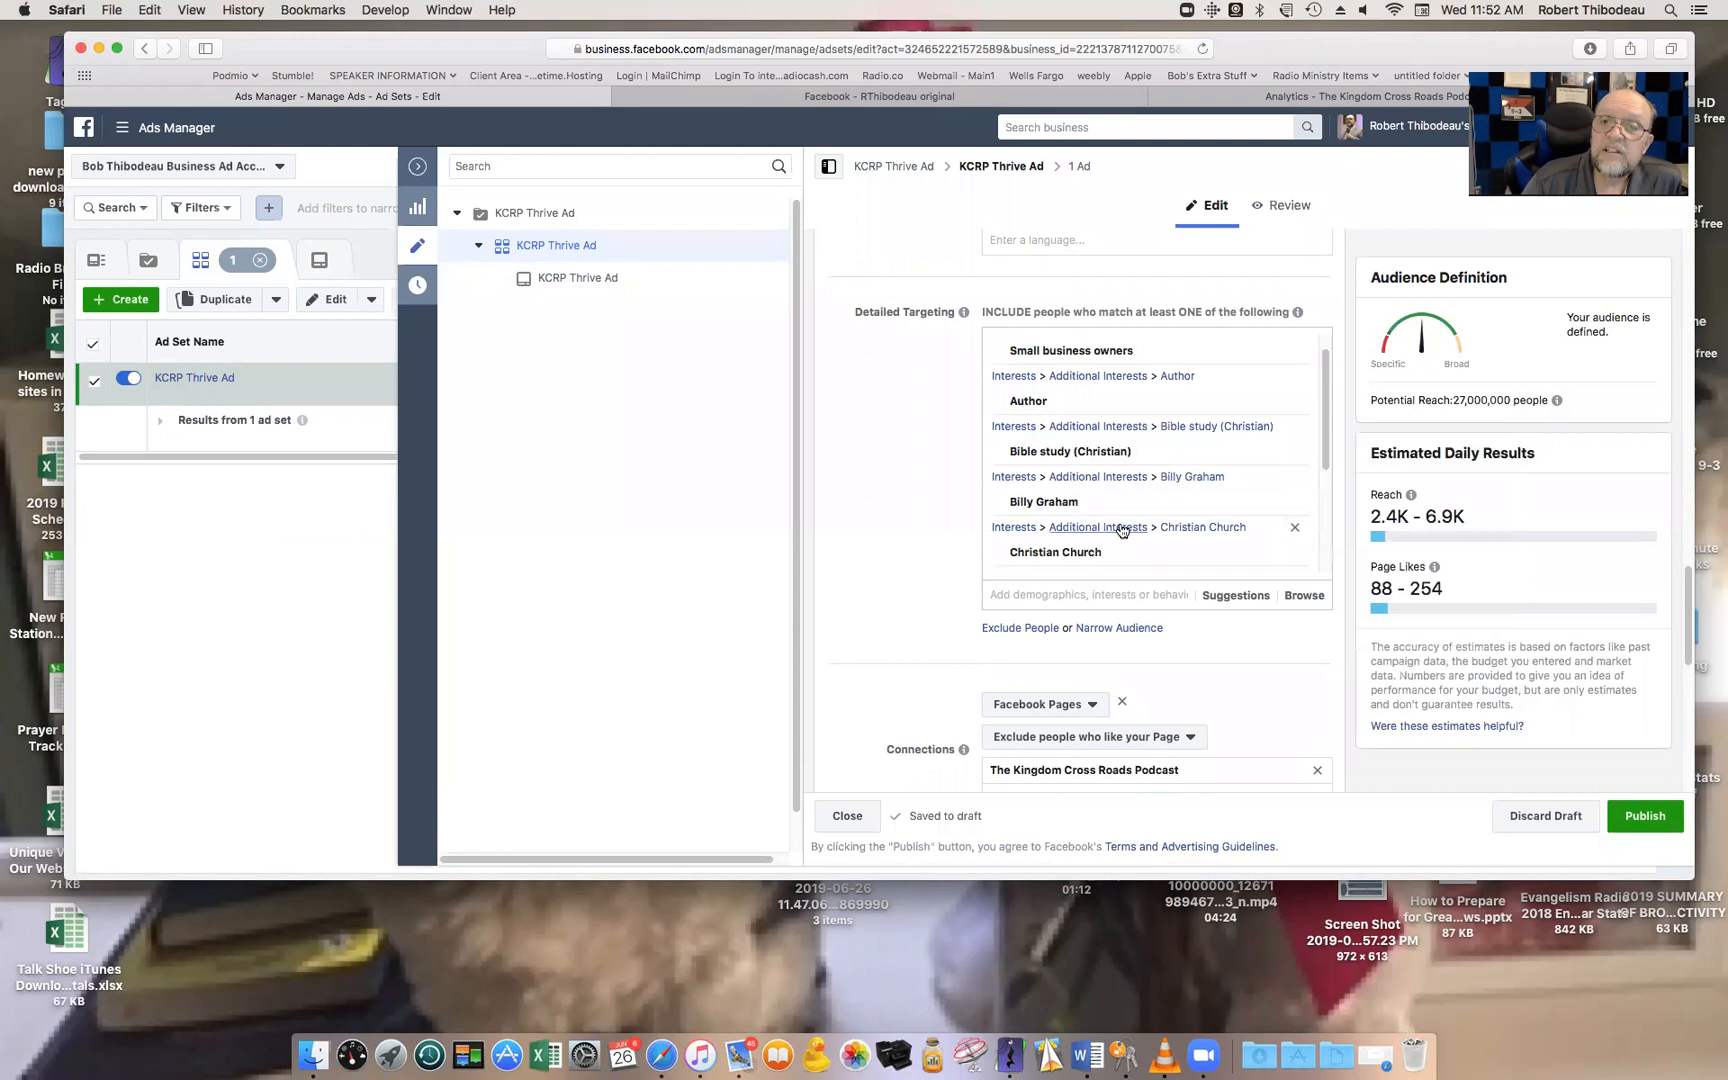
scroll(1118, 525, "down", 2)
scroll(1124, 510, "down", 3)
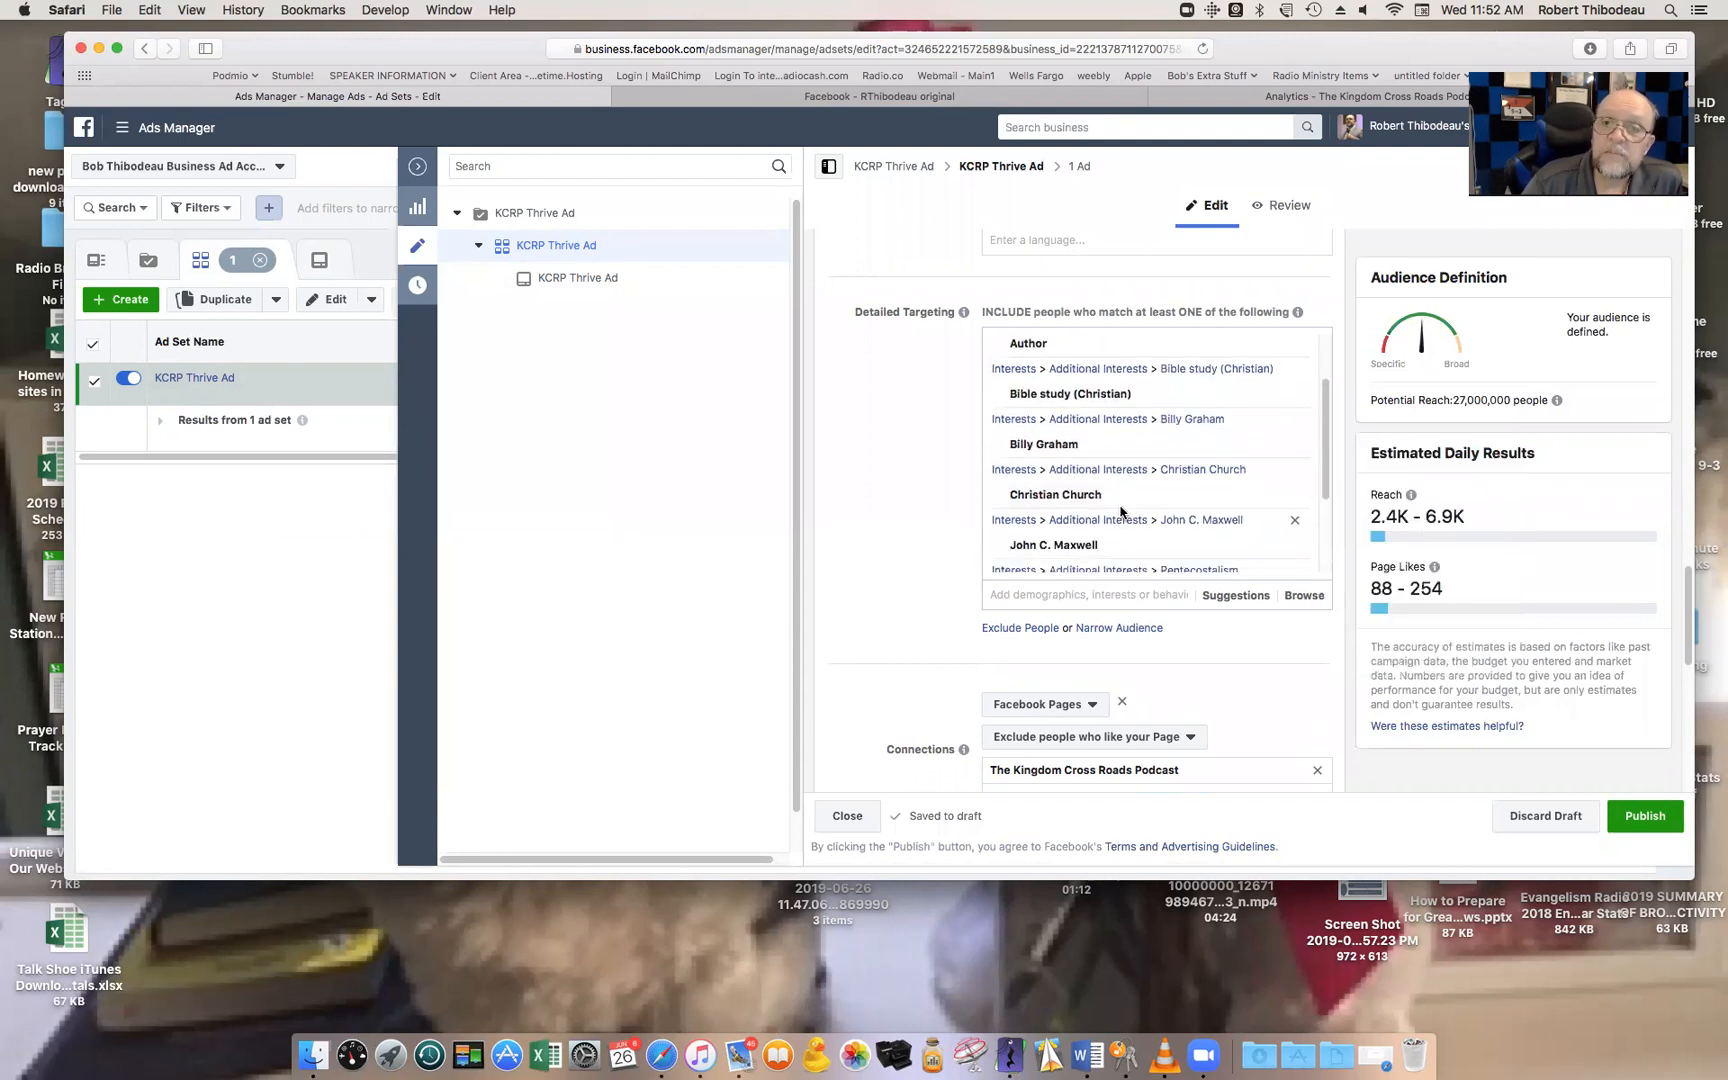
mouse_move(1133, 472)
scroll(1133, 472, "down", 3)
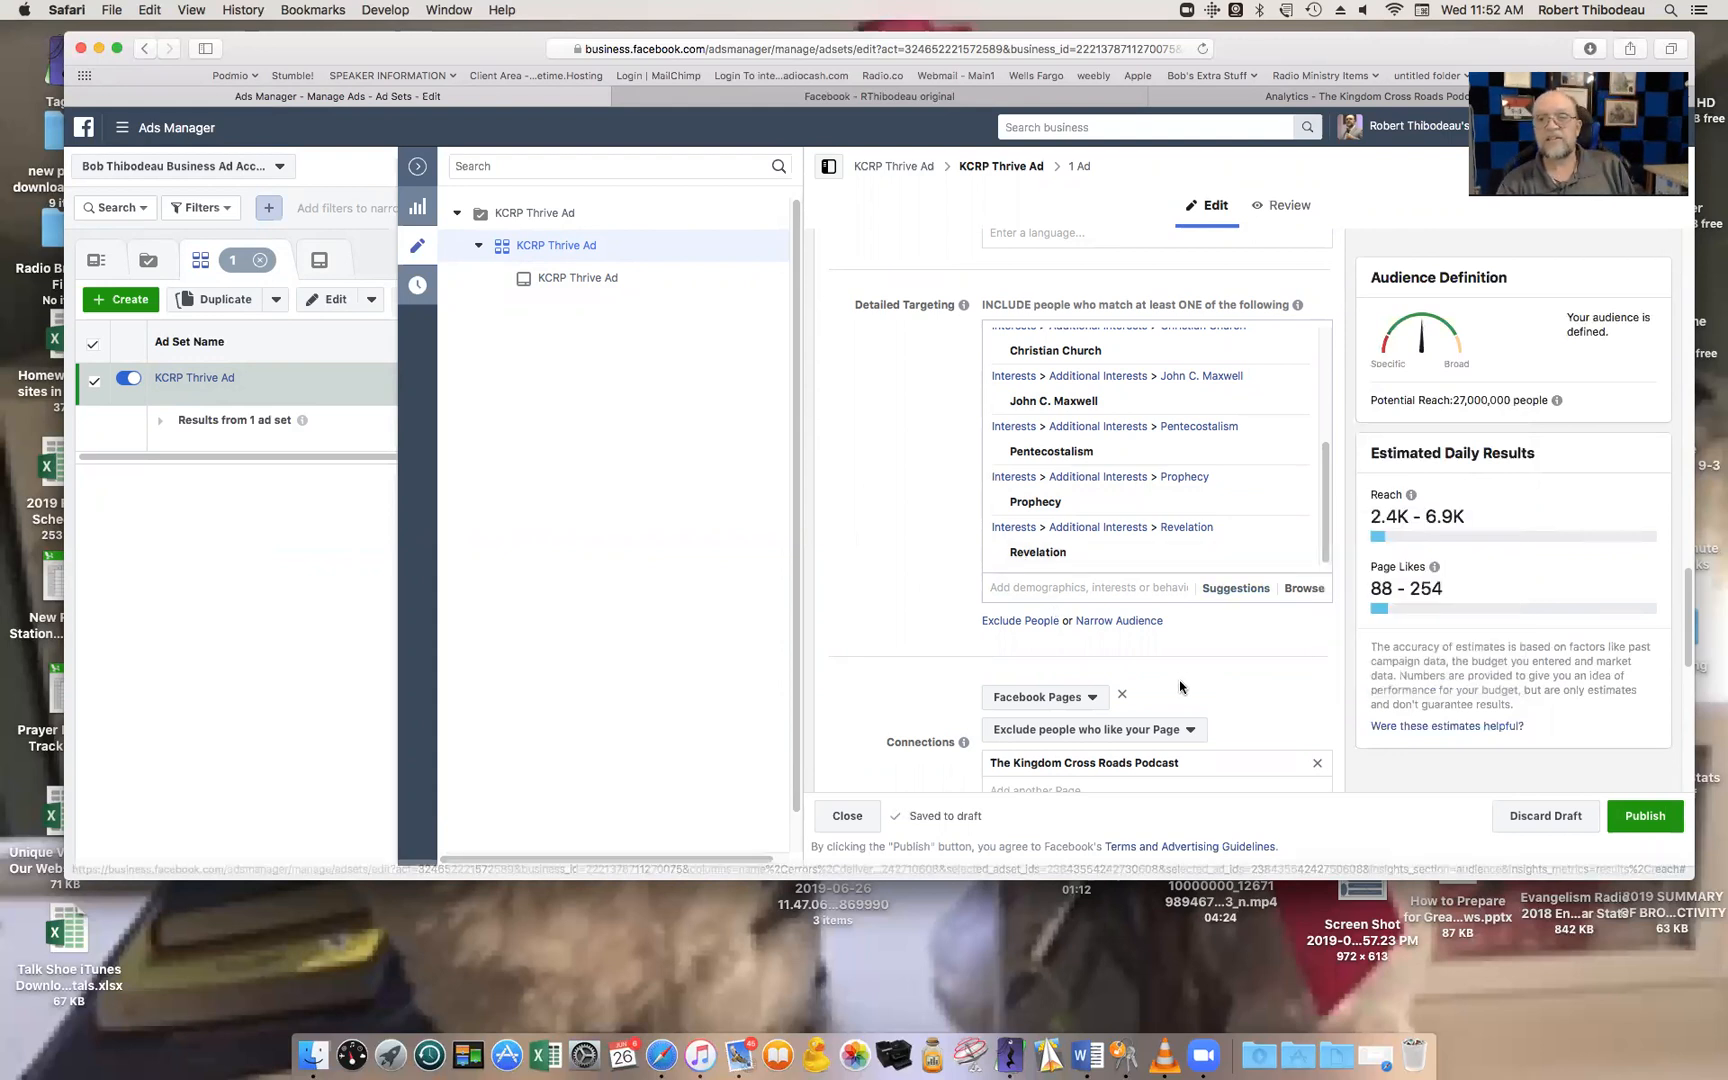
scroll(1040, 630, "down", 1)
scroll(1030, 625, "up", 1)
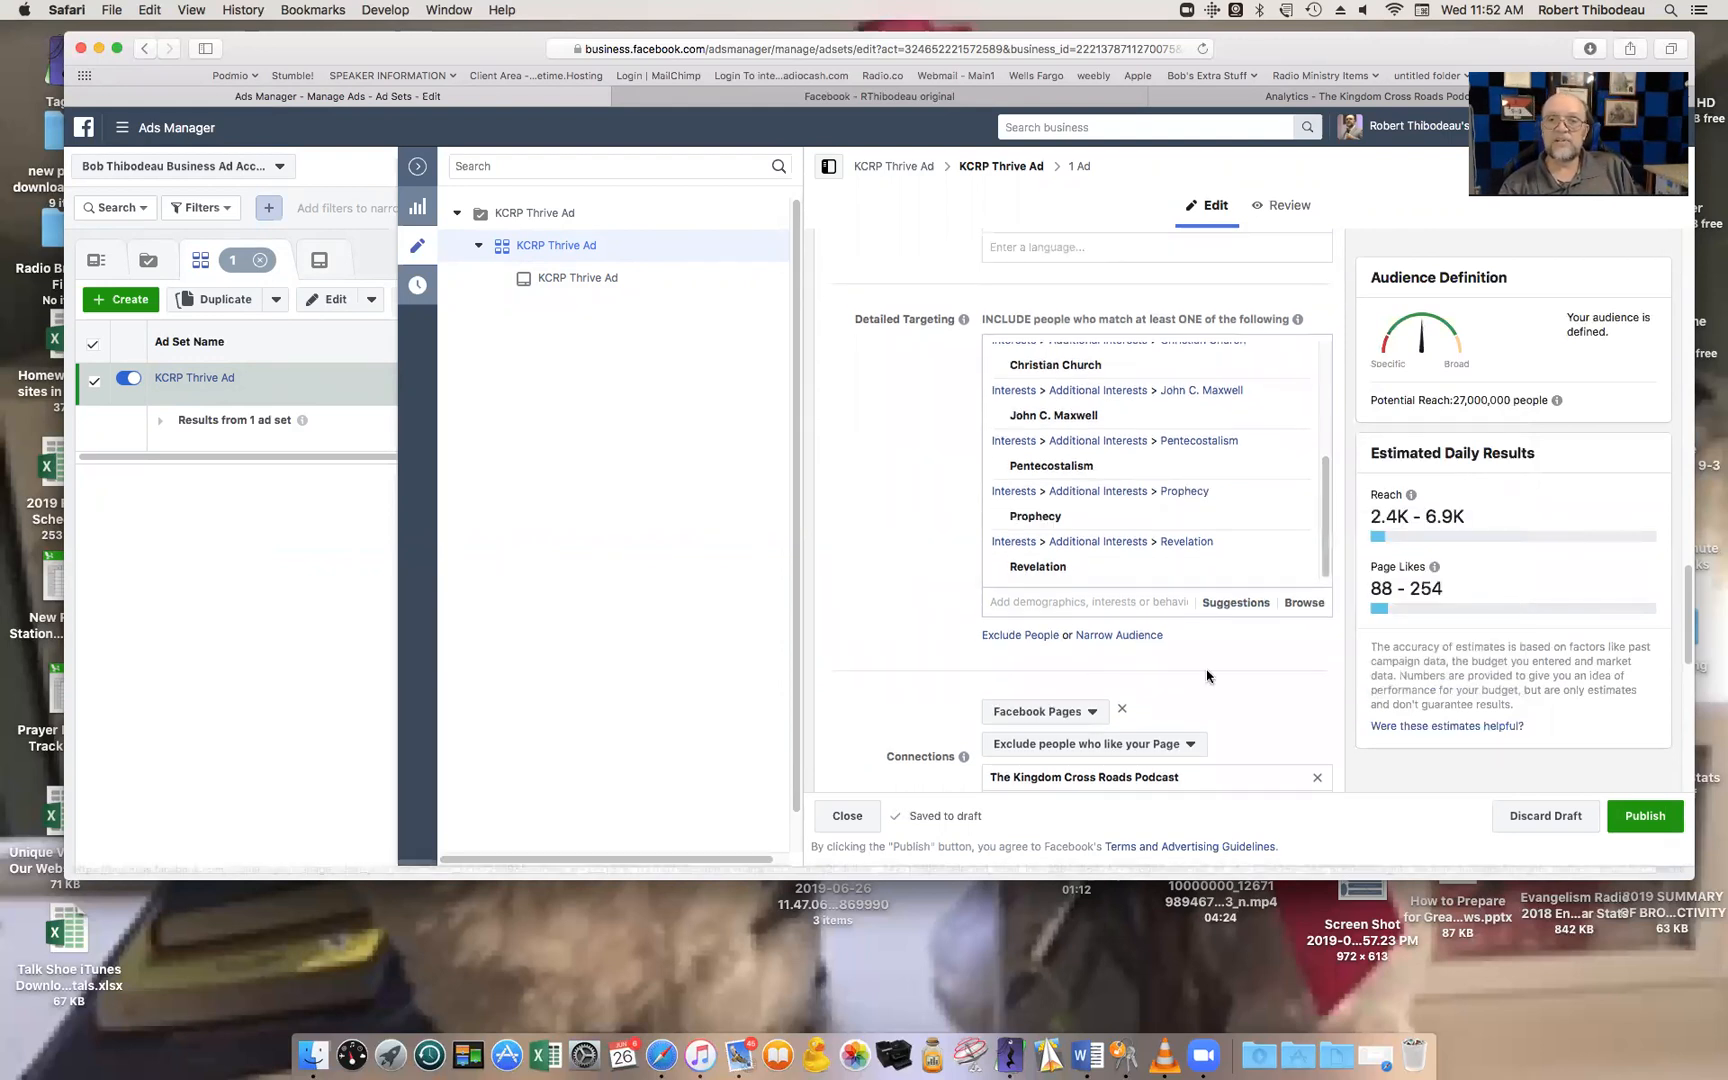
left_click(1643, 817)
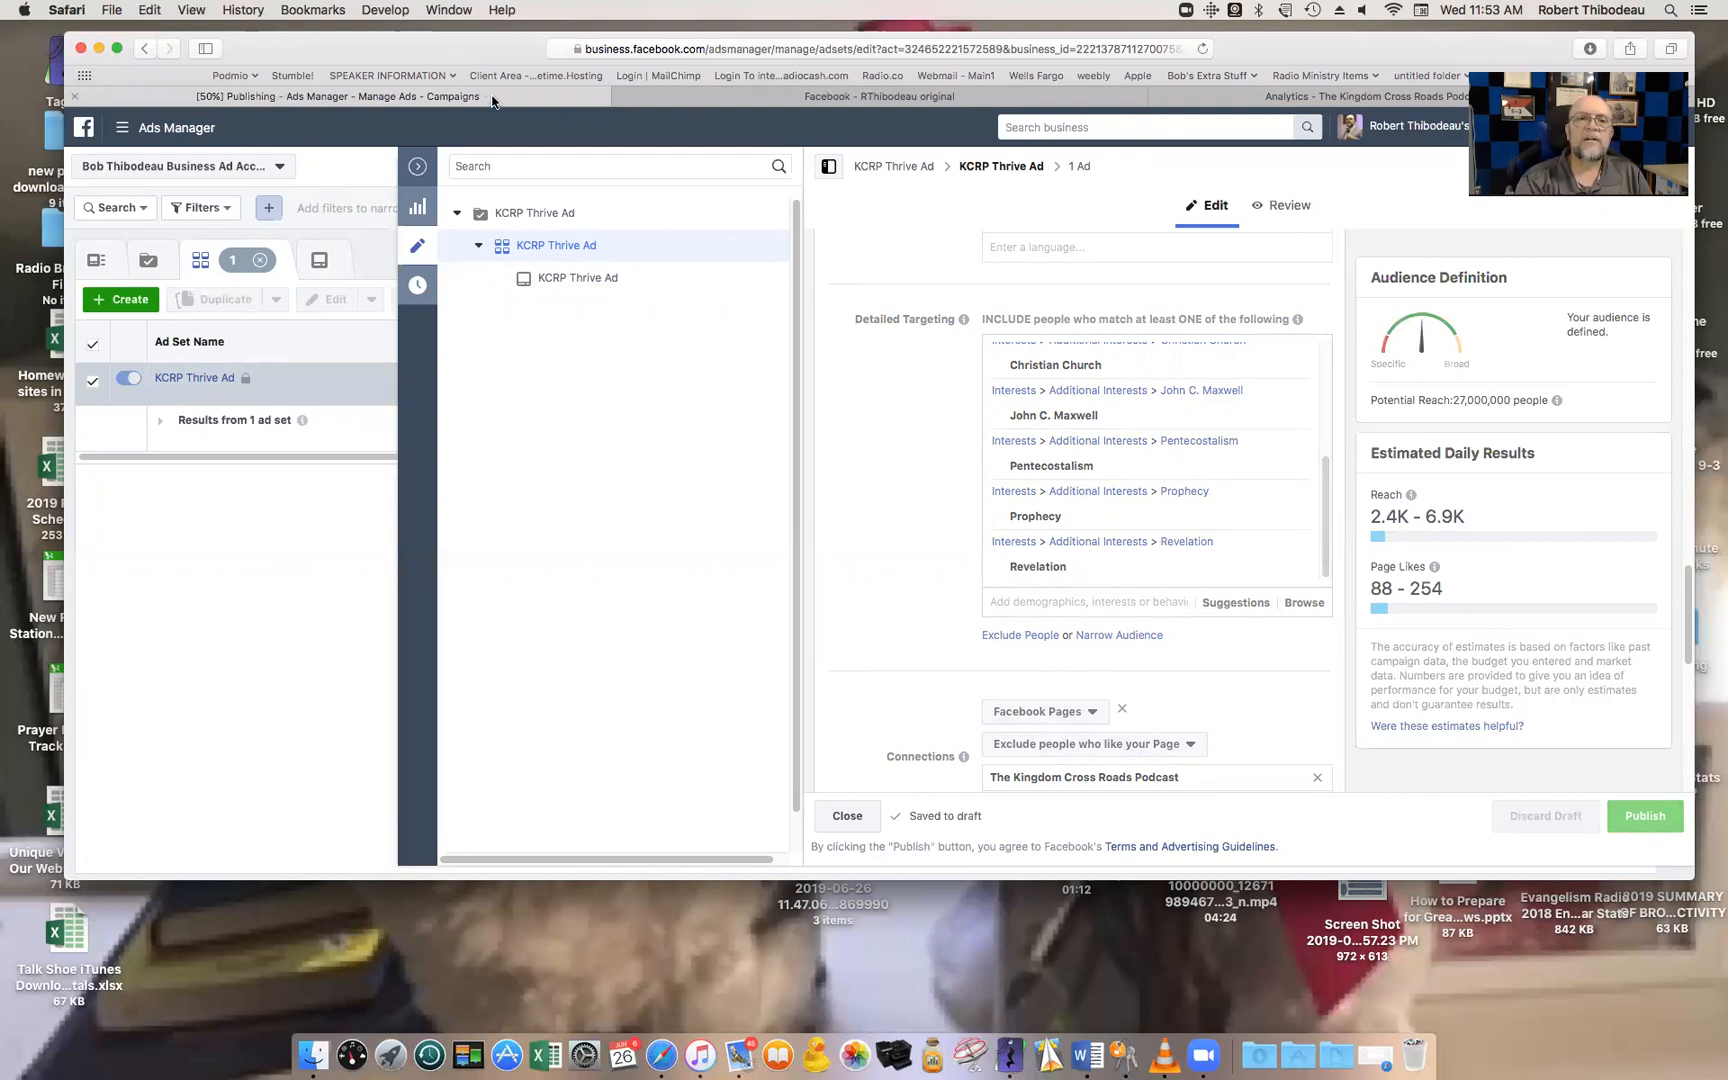
Check the podcast's Facebook page and its Active Users analytics, and return to the ad sets in Ads Manager.
left_click(716, 100)
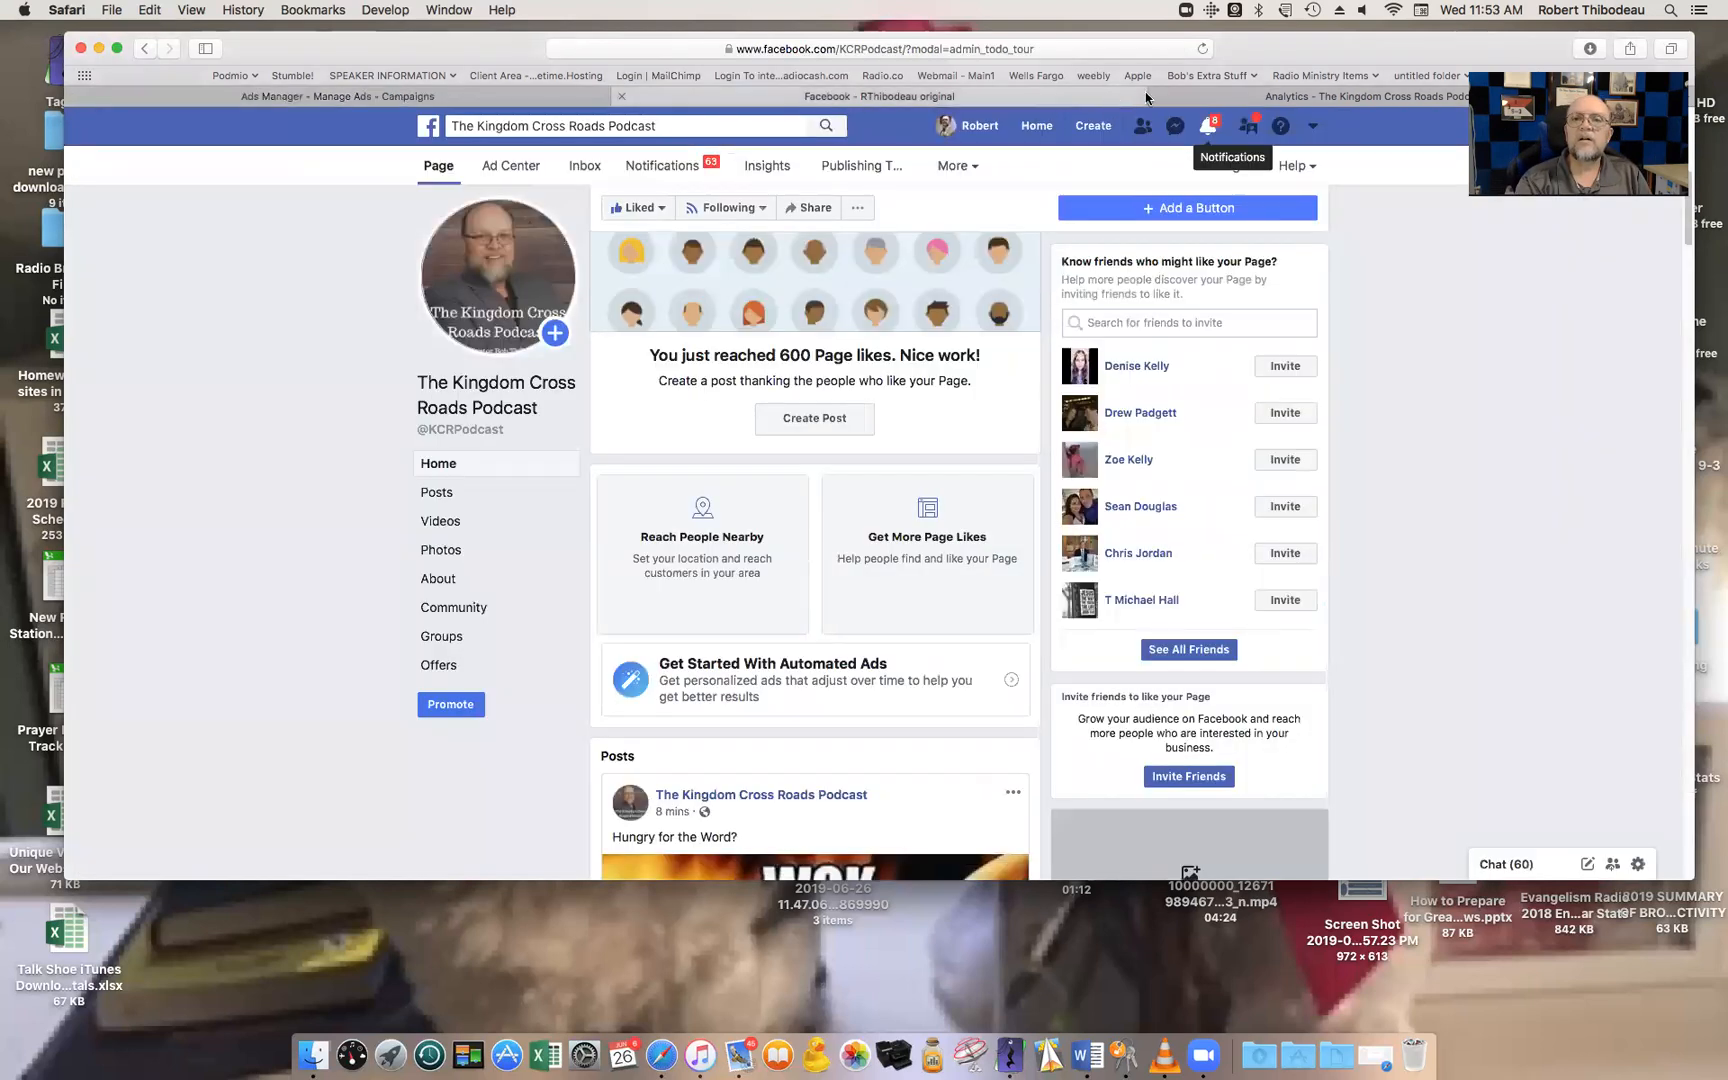
left_click(1160, 106)
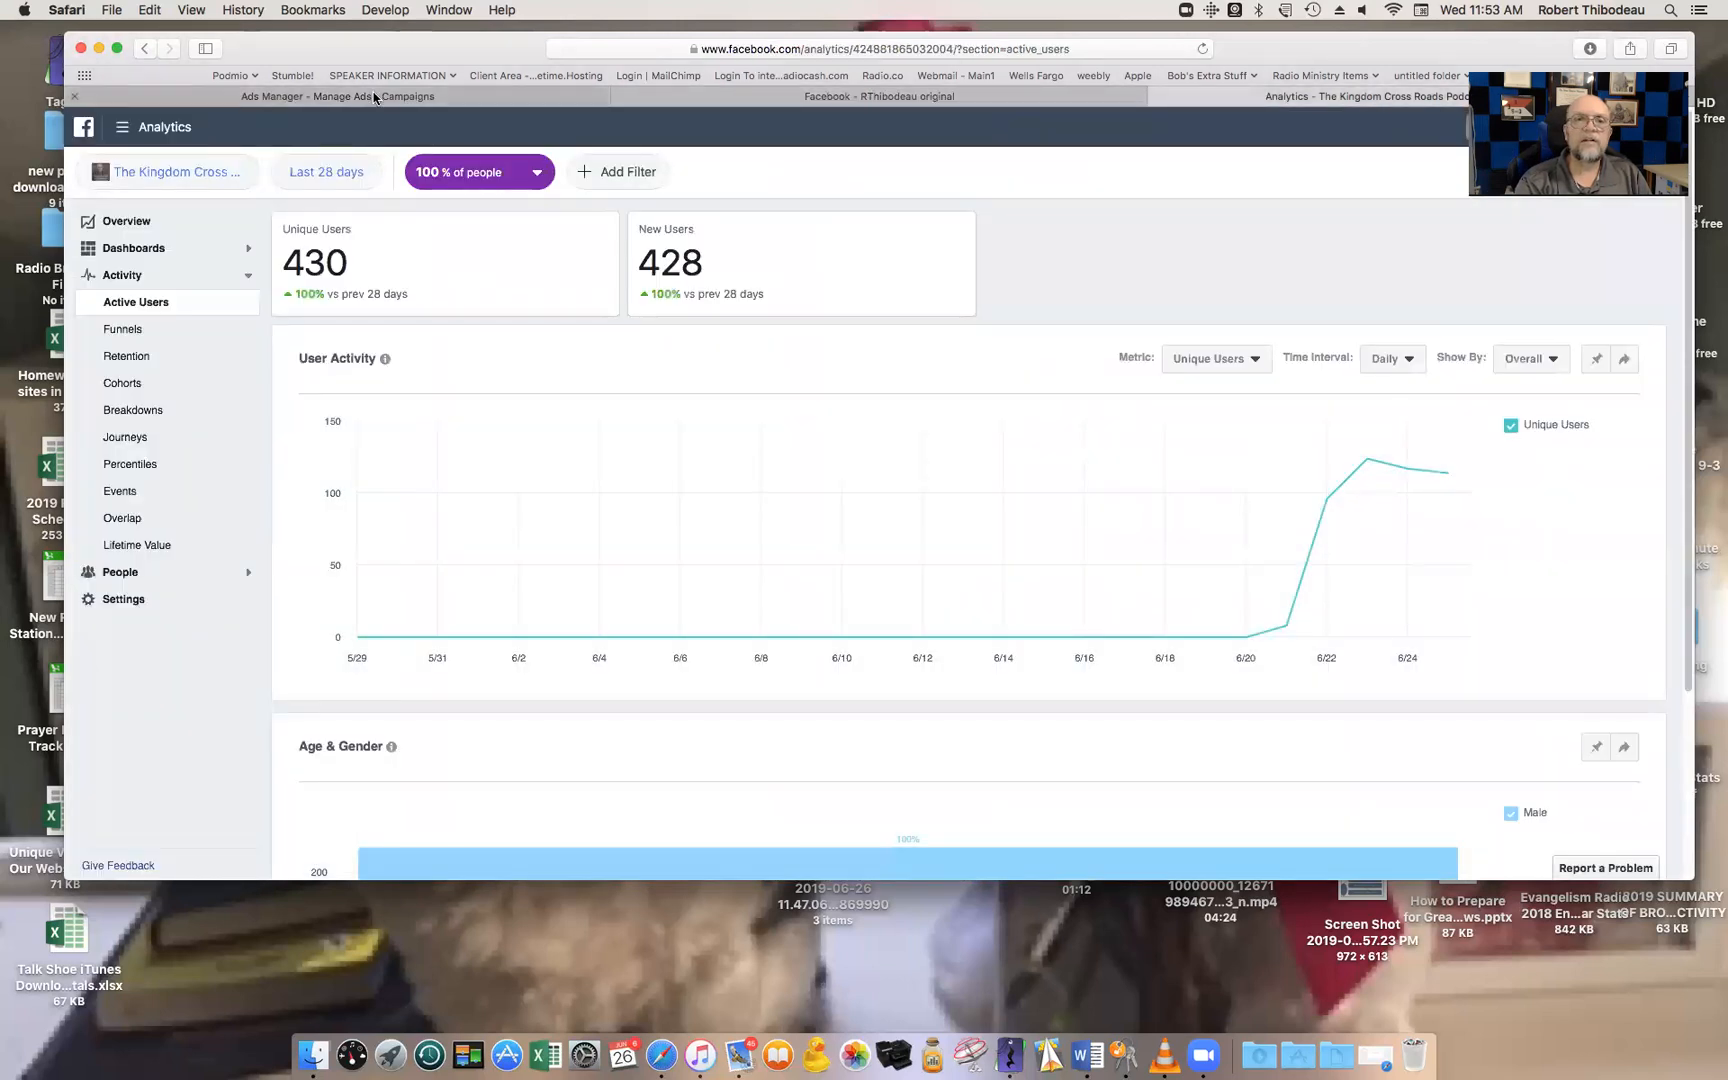
left_click(377, 96)
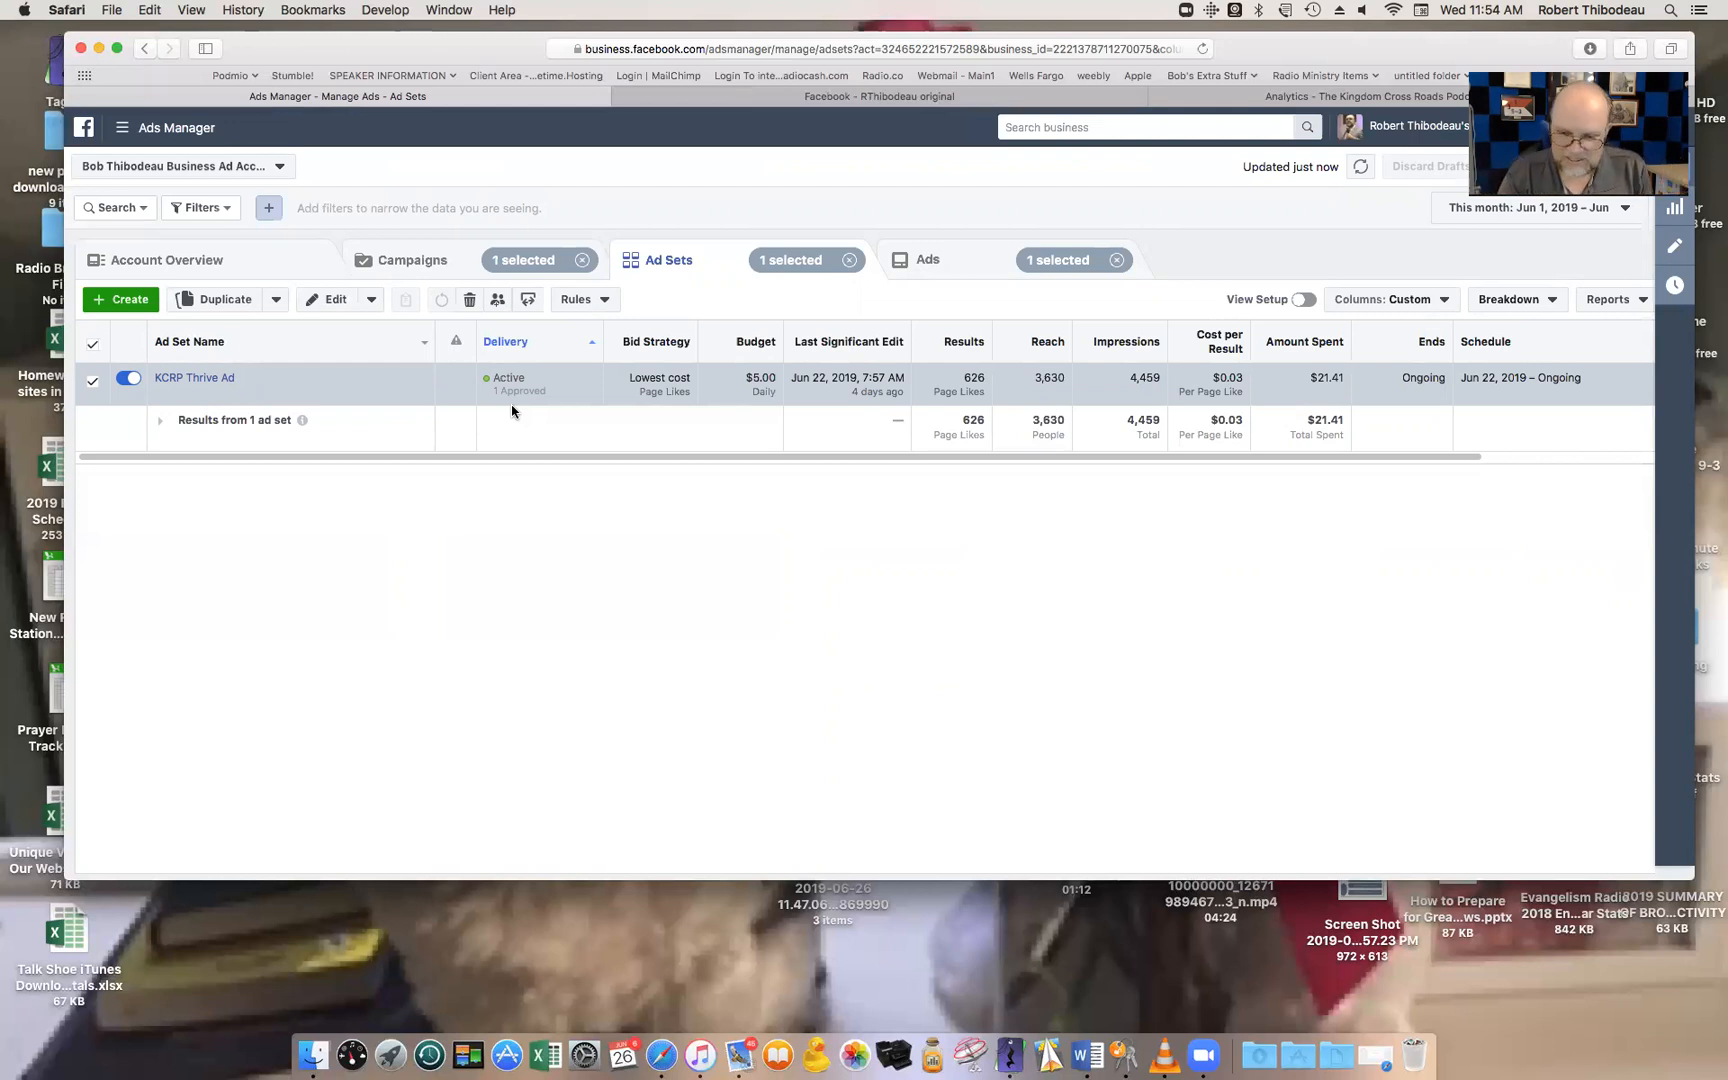
Open the podcastyoda.com website in a new browser window.
left_click(111, 11)
left_click(122, 31)
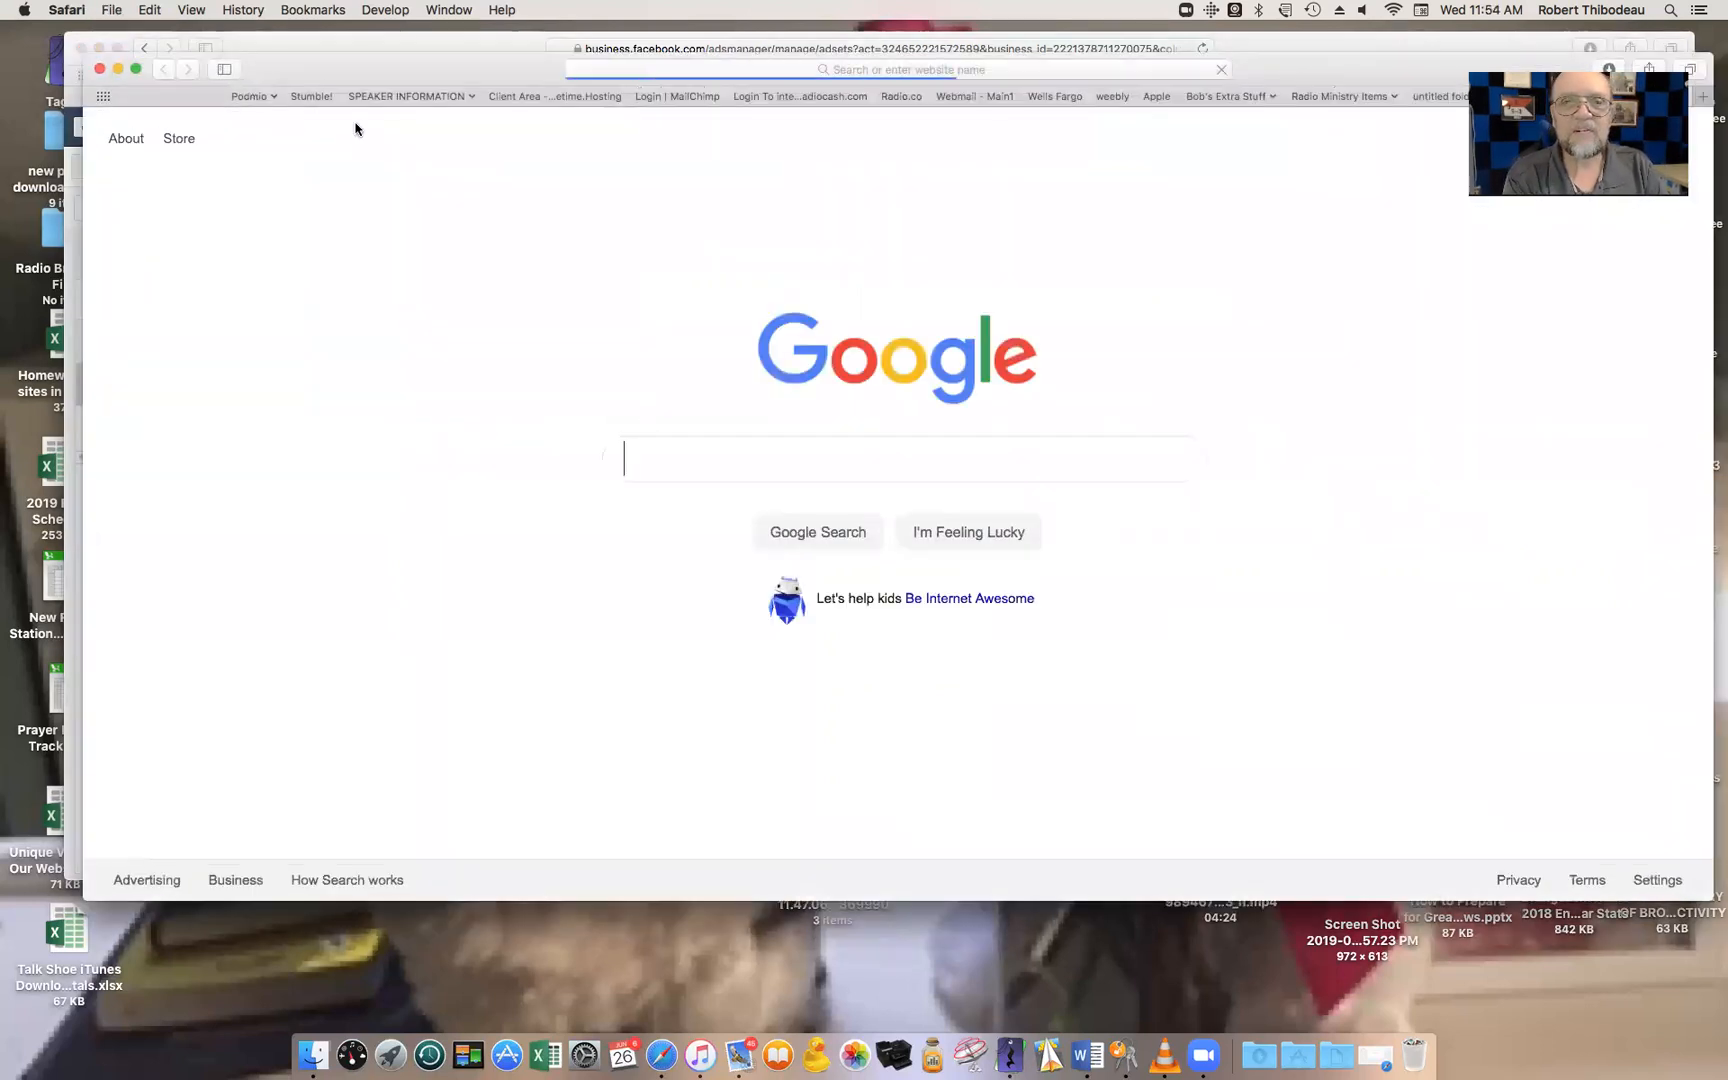
left_click(729, 66)
type("podcastyoda.com")
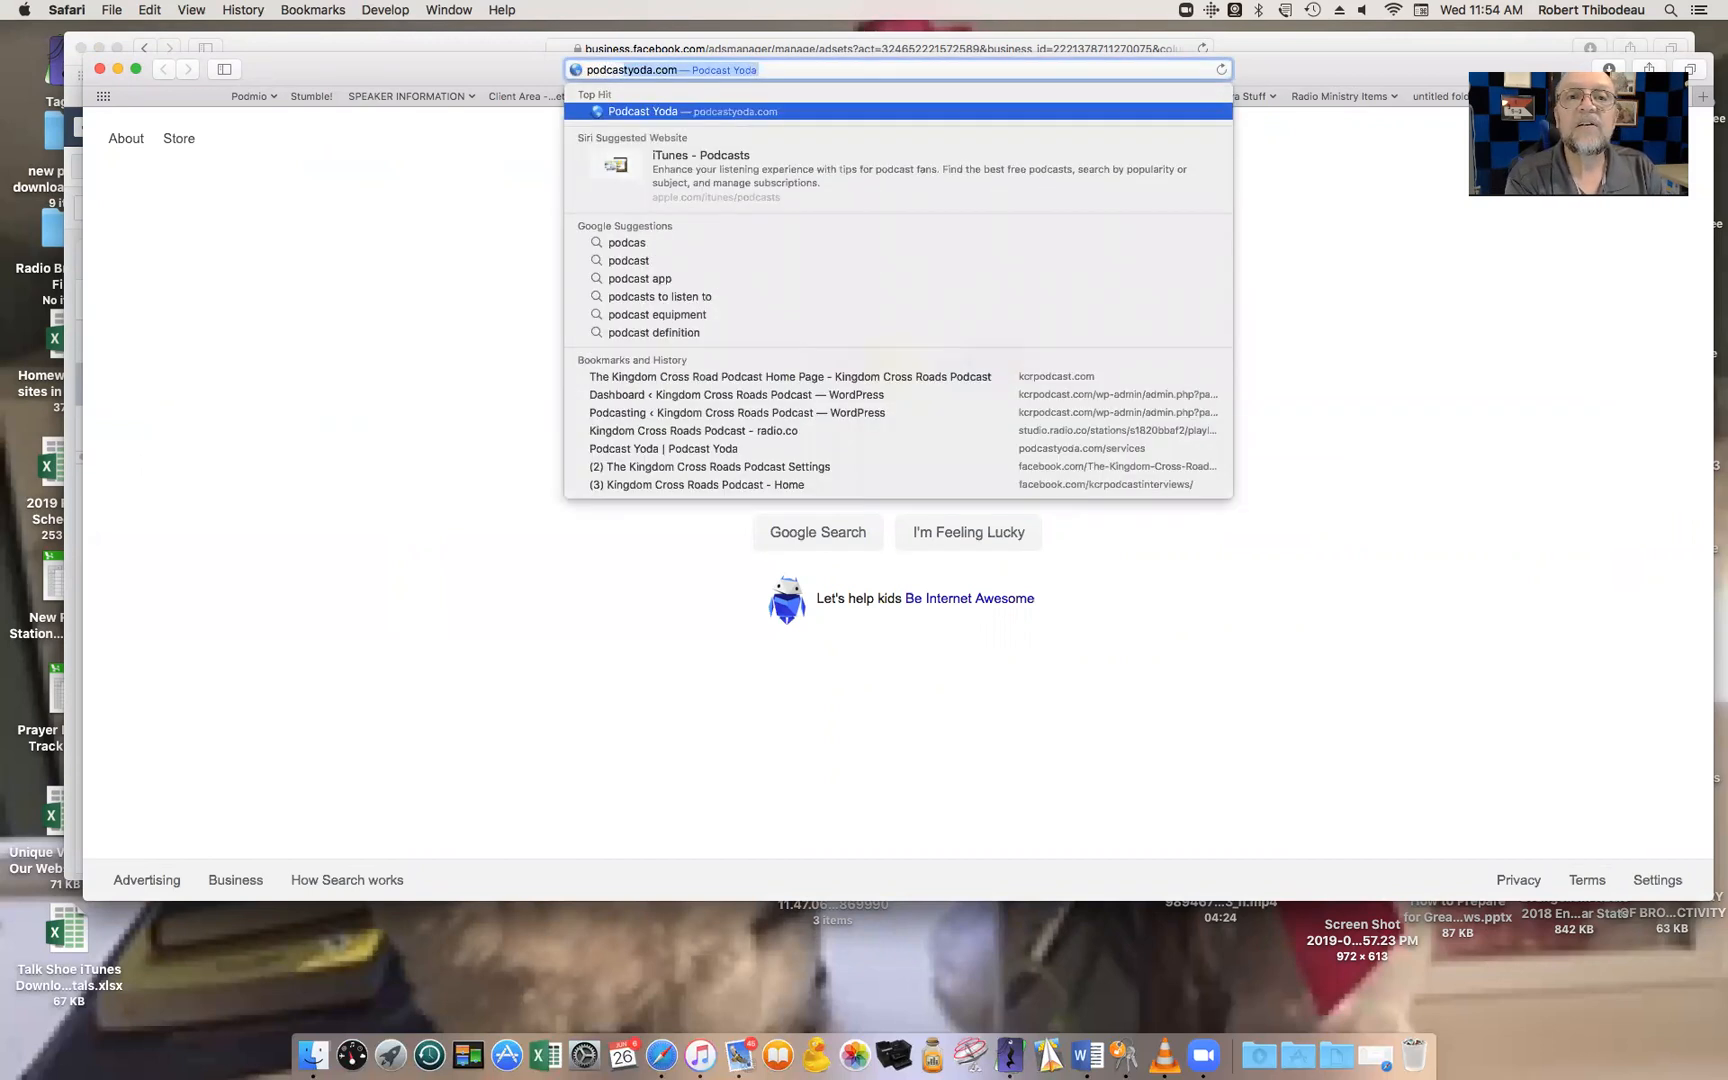
key("Return")
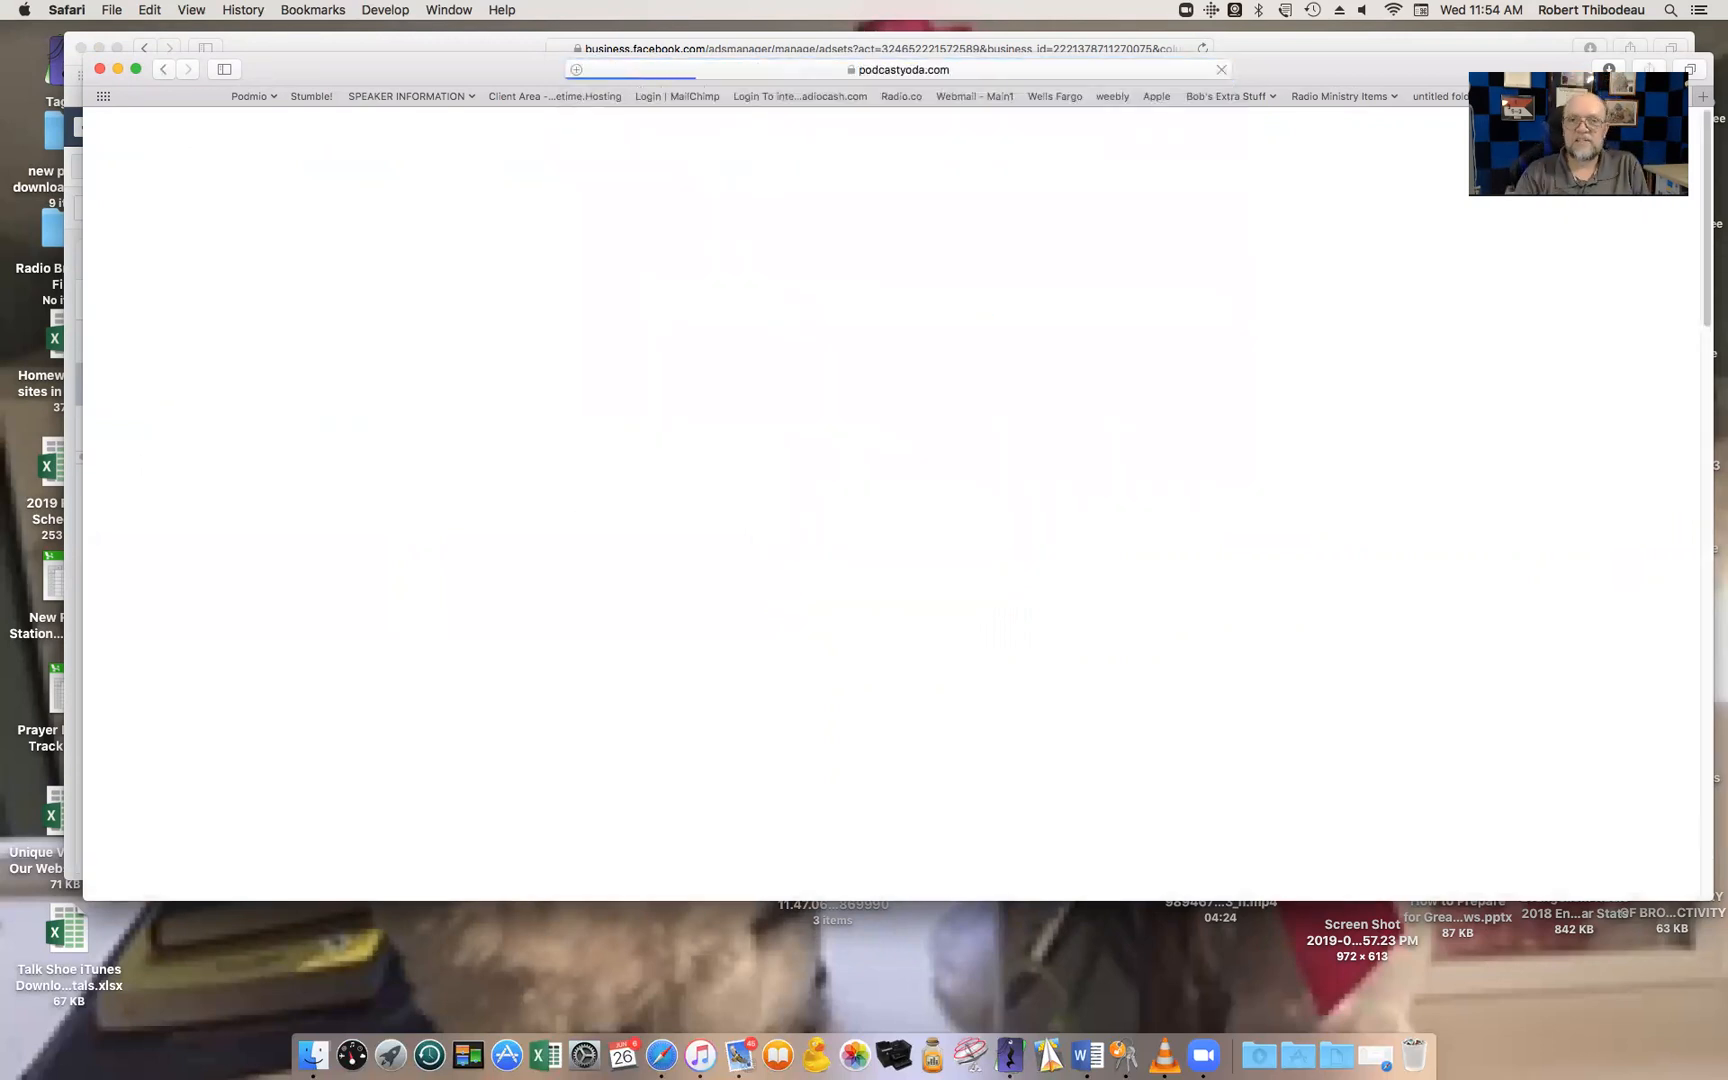
Look over the Podcast Yoda home page, from its banner to the client testimonials.
scroll(400, 368, "down", 4)
scroll(396, 364, "up", 3)
scroll(522, 332, "down", 2)
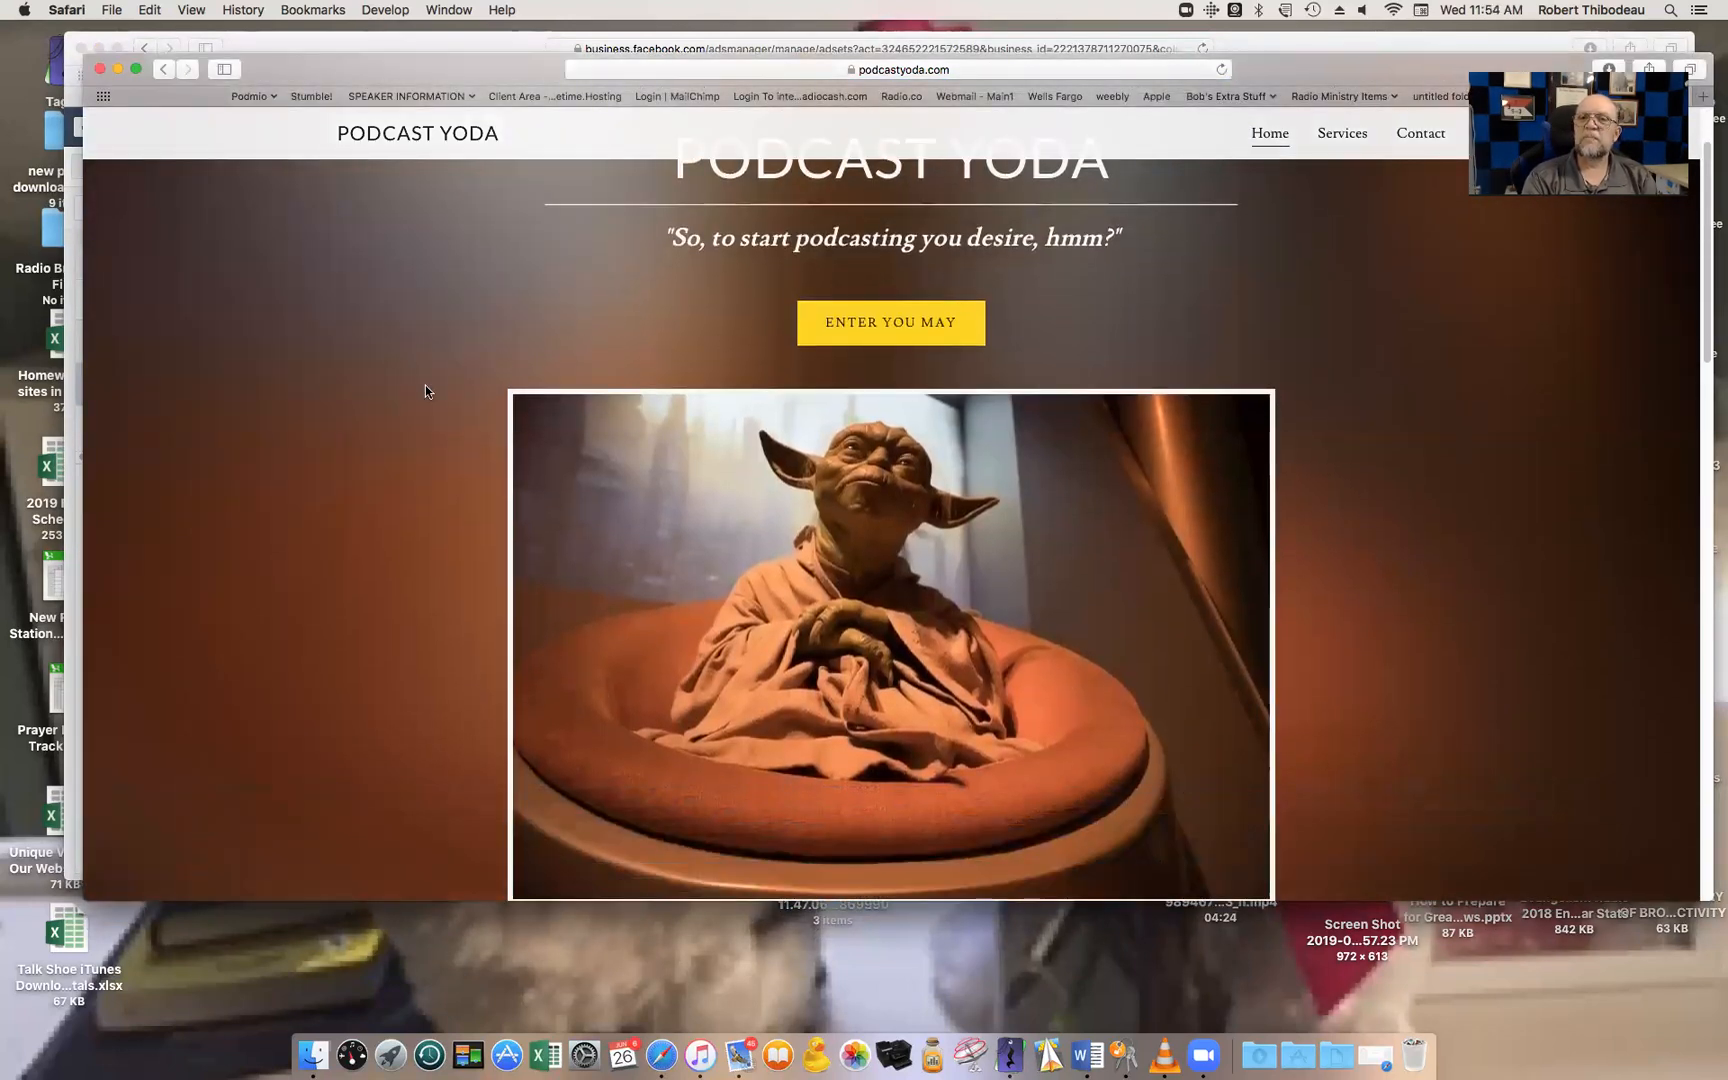
scroll(440, 410, "down", 1)
scroll(880, 578, "down", 15)
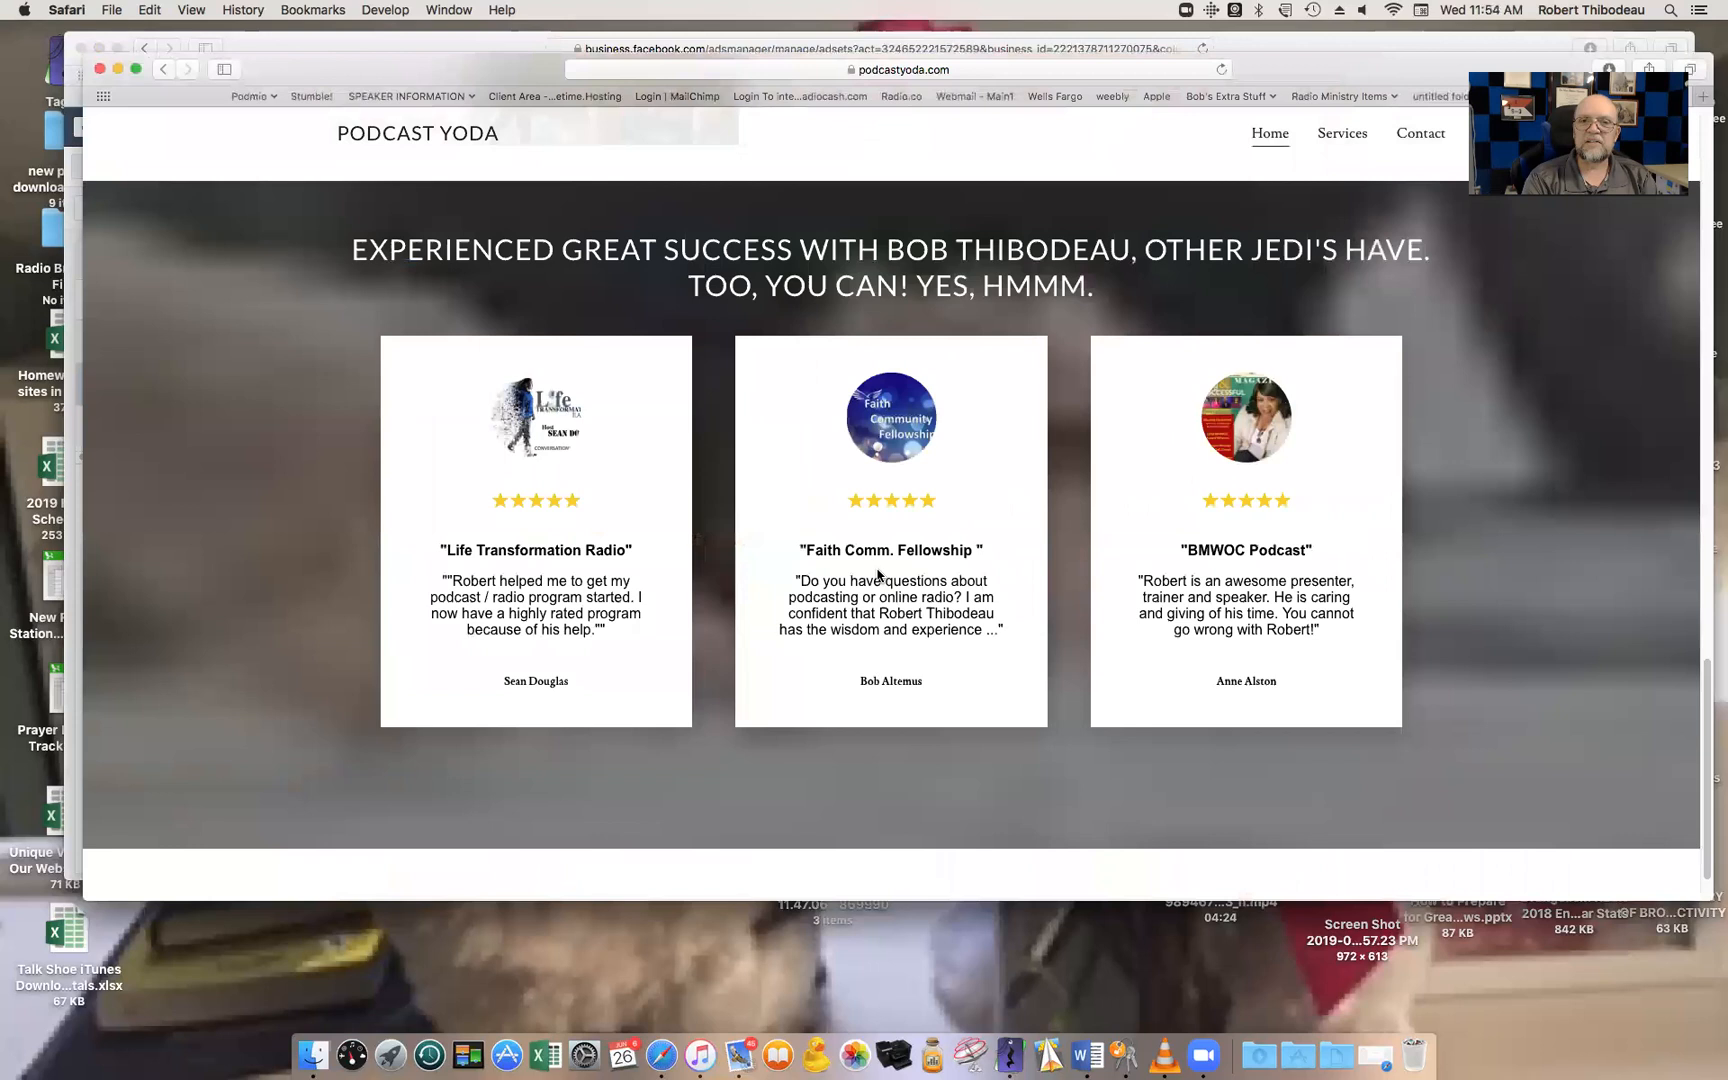
scroll(585, 428, "up", 4)
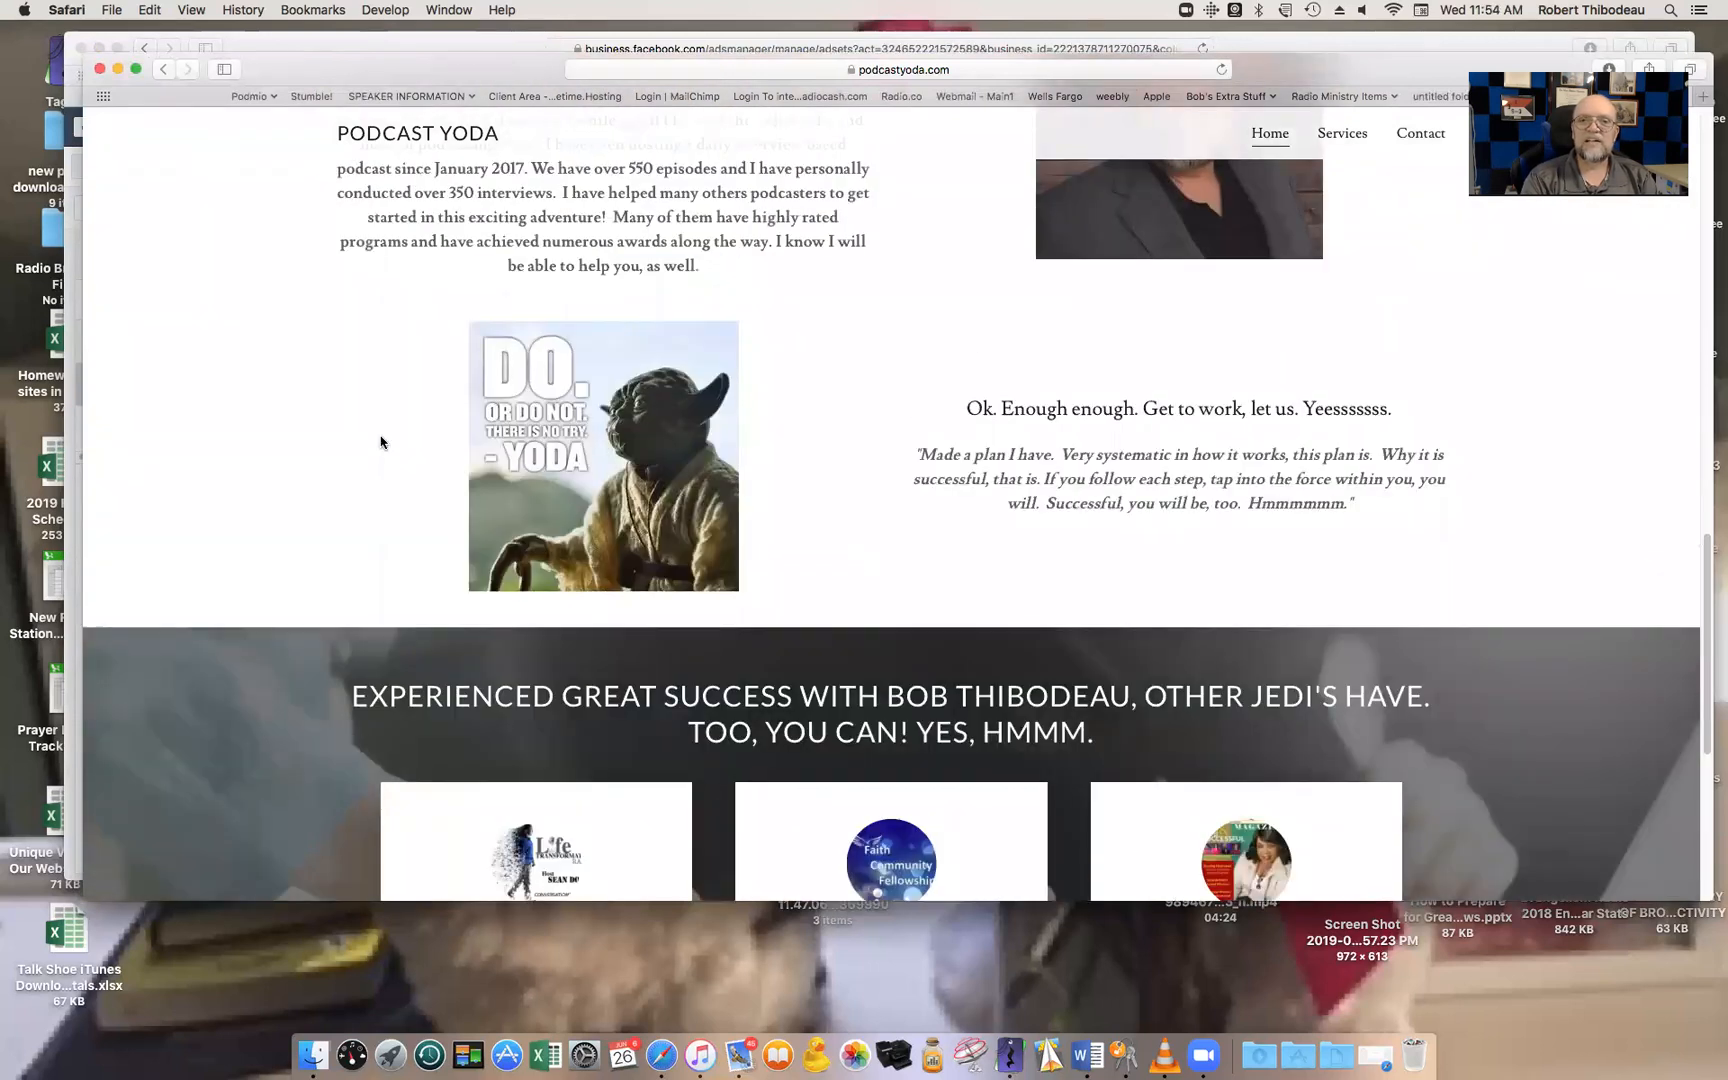